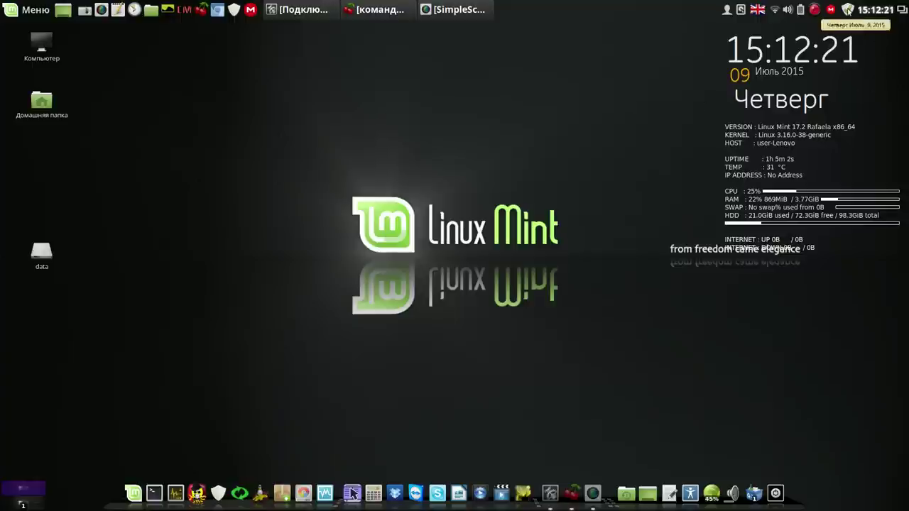
Step: In the Update Manager preferences, enable showing the tray icon only when updates or errors are present
{"action": "left_click", "coordinate": [848, 10]}
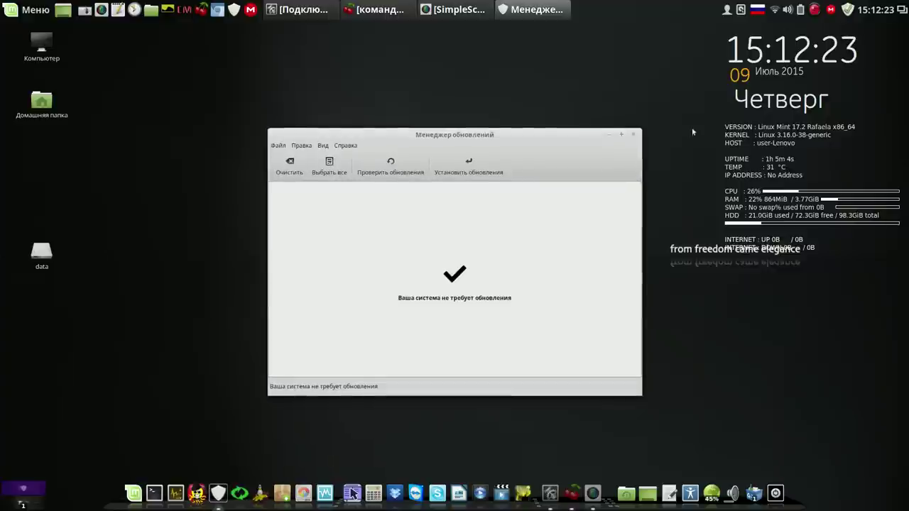
{"action": "left_click", "coordinate": [631, 135]}
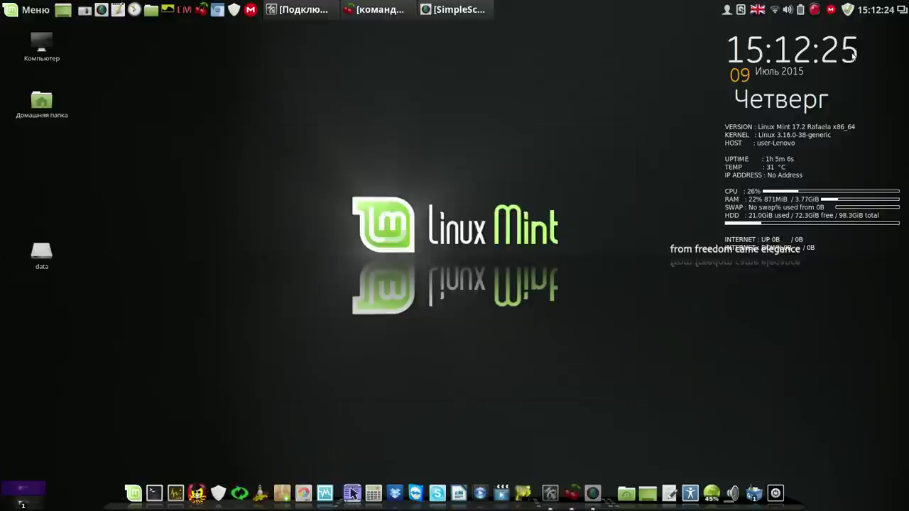
{"action": "right_click", "coordinate": [848, 10]}
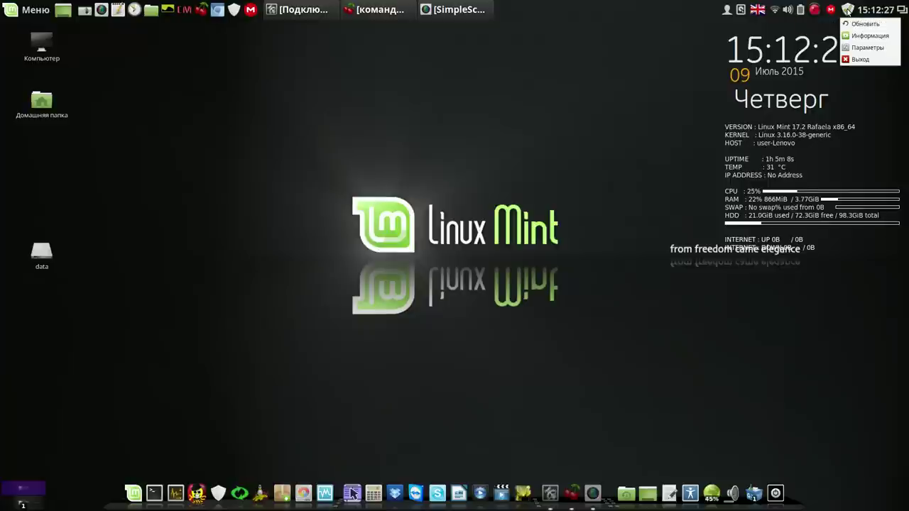
{"action": "left_click", "coordinate": [863, 47]}
{"action": "left_click_drag", "start_coordinate": [554, 171], "coordinate": [533, 53]}
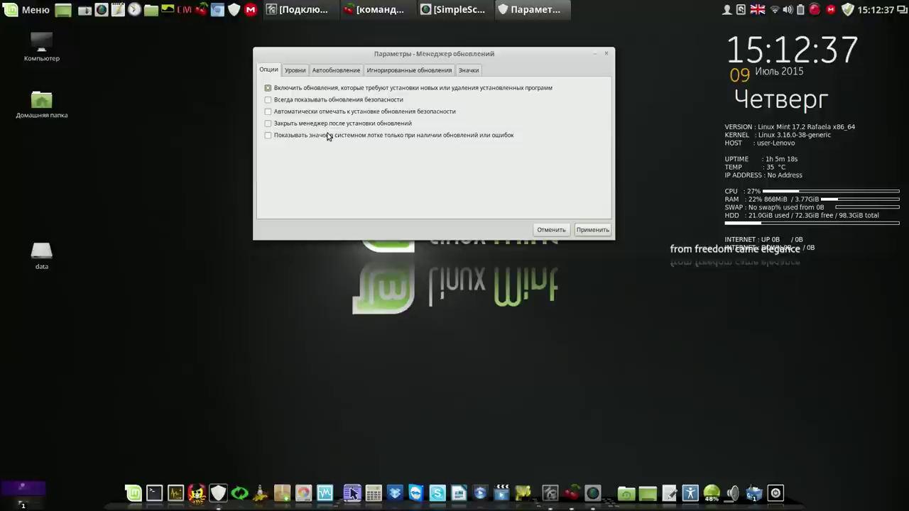
{"action": "left_click", "coordinate": [270, 137]}
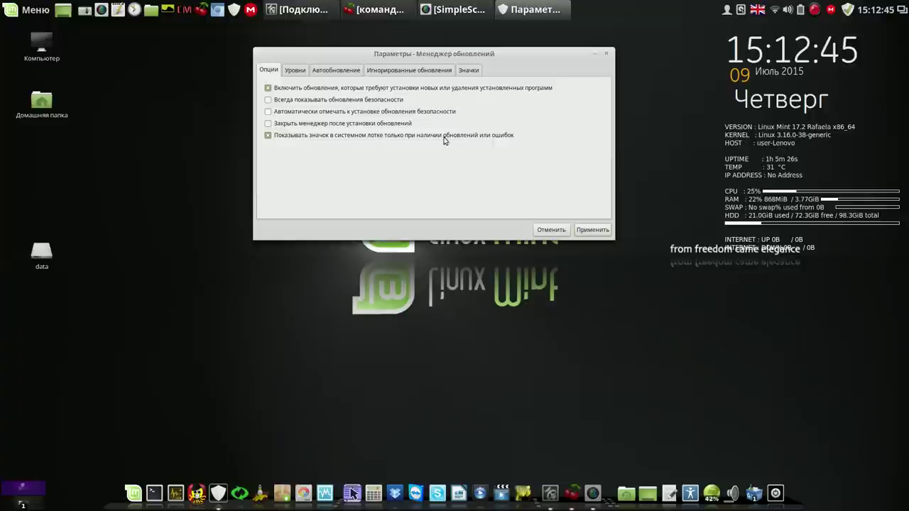
Step: Disable both the safe and visible options for level 3 updates
{"action": "left_click", "coordinate": [303, 73]}
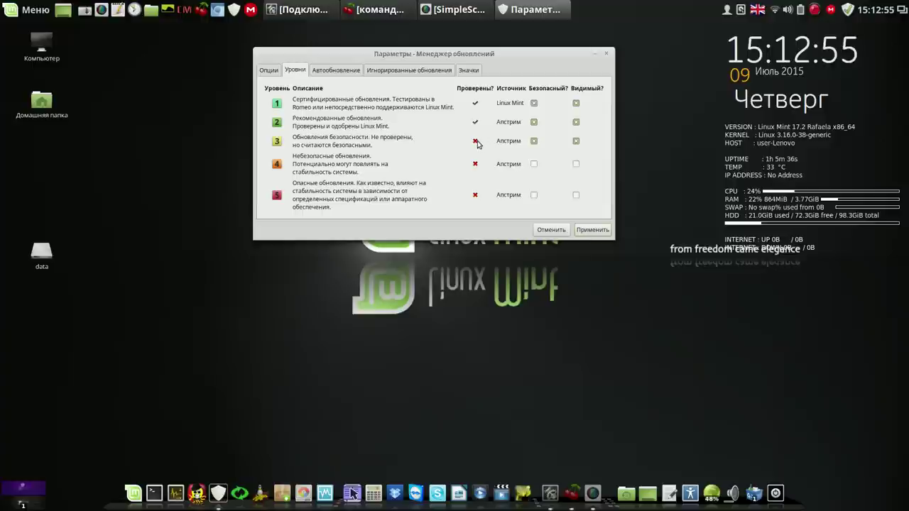
{"action": "left_click", "coordinate": [534, 142]}
{"action": "left_click", "coordinate": [576, 143]}
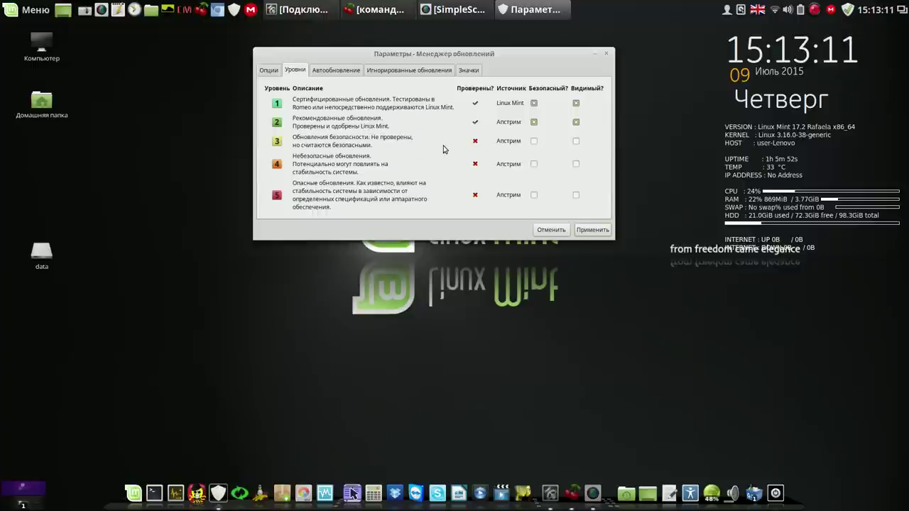
Step: Set the package list's automatic refresh interval to 0 minutes, 0 hours and 14 days
{"action": "left_click", "coordinate": [346, 71]}
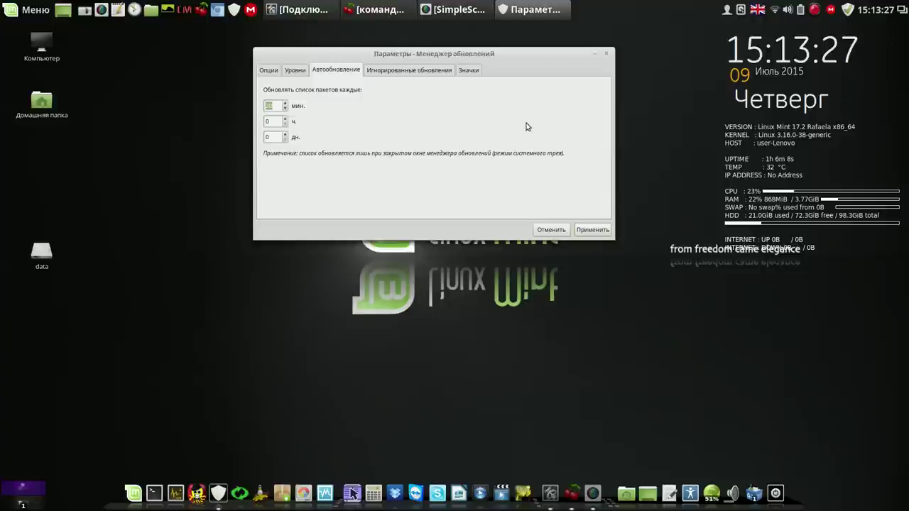
{"action": "left_click", "coordinate": [285, 110]}
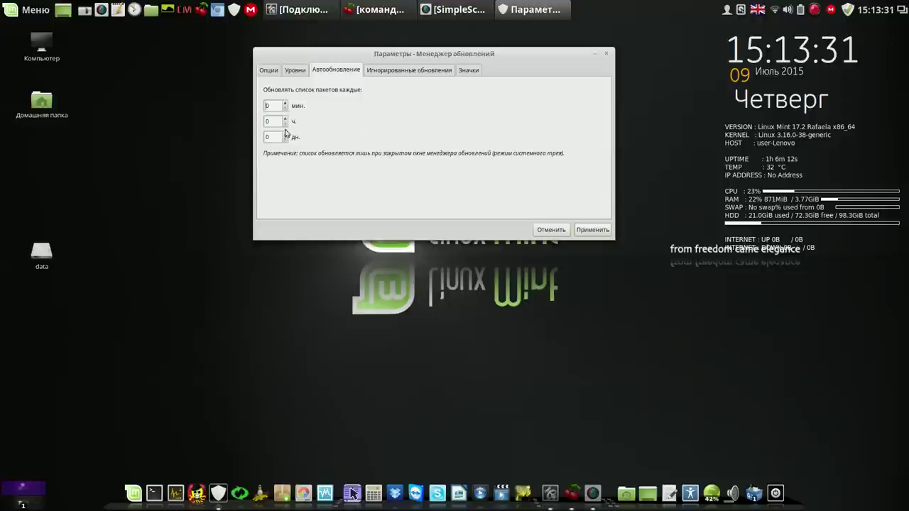
{"action": "scroll", "coordinate": [286, 137], "scroll_direction": "up", "scroll_amount": 20}
{"action": "scroll", "coordinate": [287, 140], "scroll_direction": "down", "scroll_amount": 16}
{"action": "scroll", "coordinate": [286, 139], "scroll_direction": "down", "scroll_amount": 1}
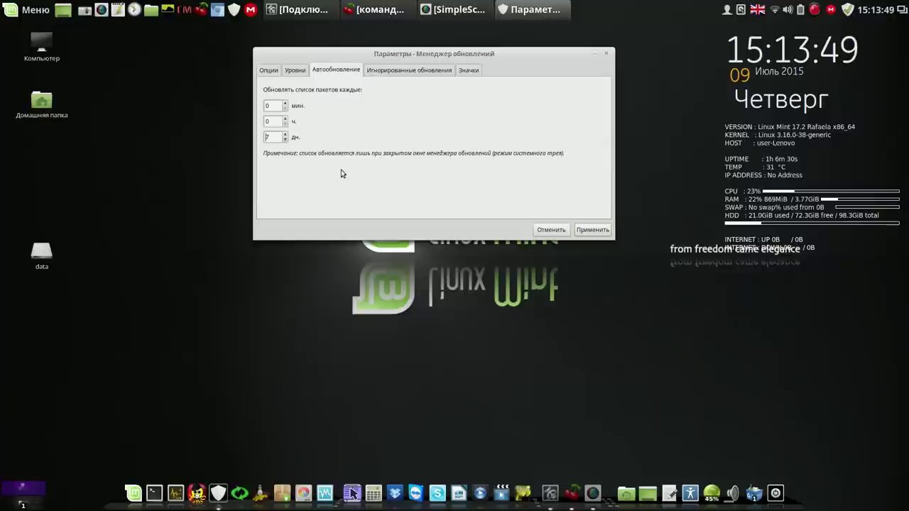
{"action": "left_click", "coordinate": [286, 134]}
{"action": "left_click", "coordinate": [285, 134]}
{"action": "left_click", "coordinate": [286, 135]}
{"action": "left_click", "coordinate": [285, 134]}
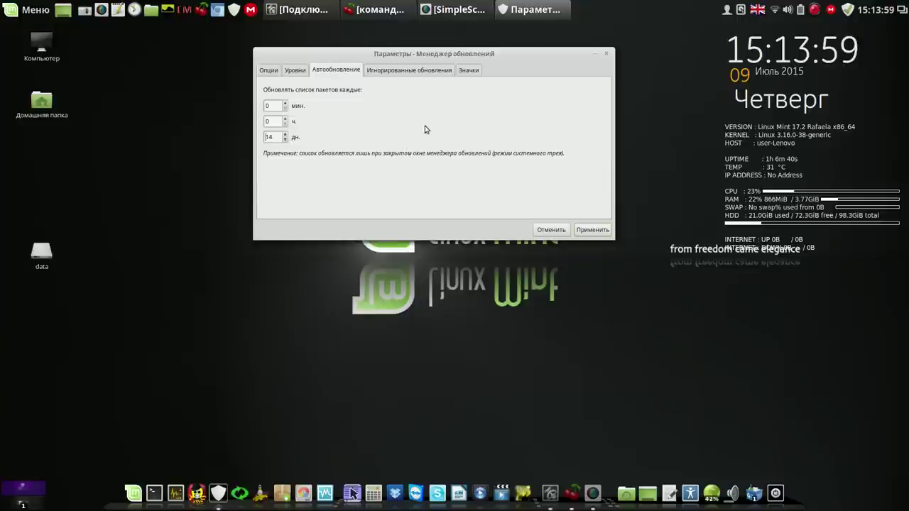
Step: Review the ignored updates and status icon settings, and apply the Update Manager preferences
{"action": "left_click", "coordinate": [426, 74]}
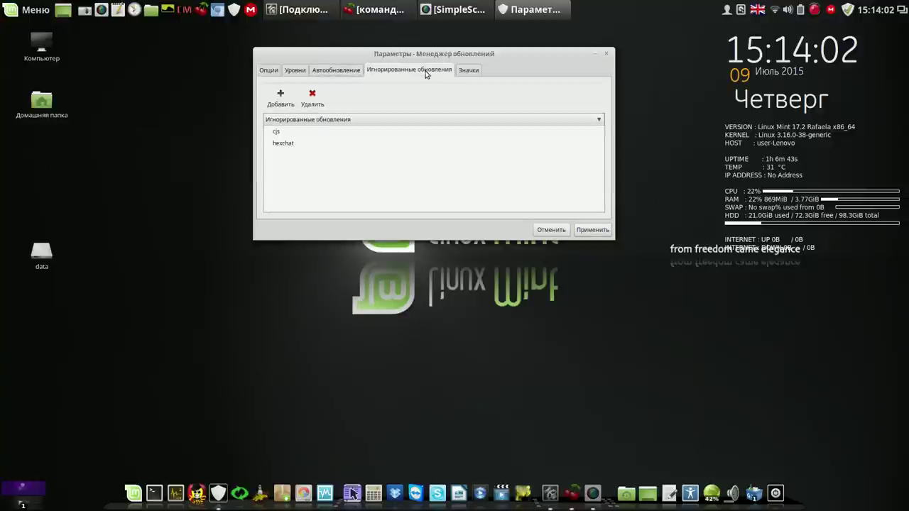
{"action": "left_click", "coordinate": [276, 136]}
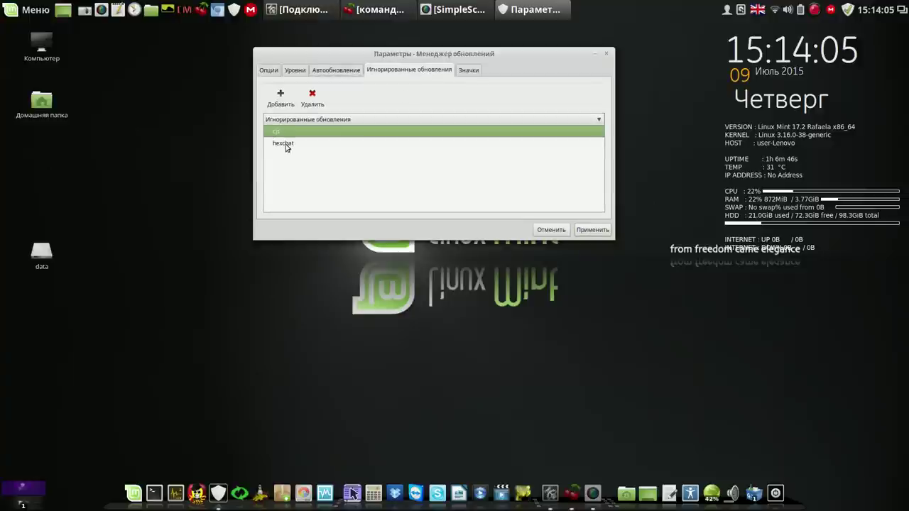
{"action": "left_click", "coordinate": [286, 145]}
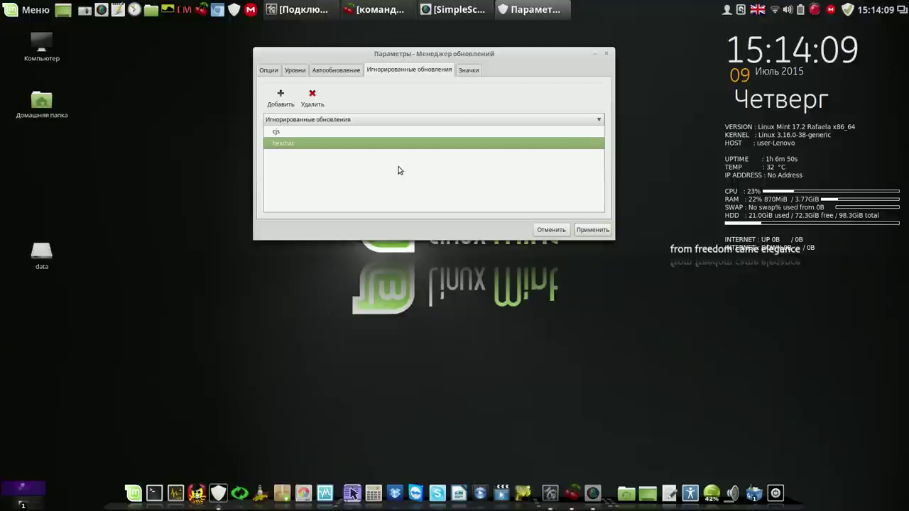
{"action": "left_click", "coordinate": [472, 71]}
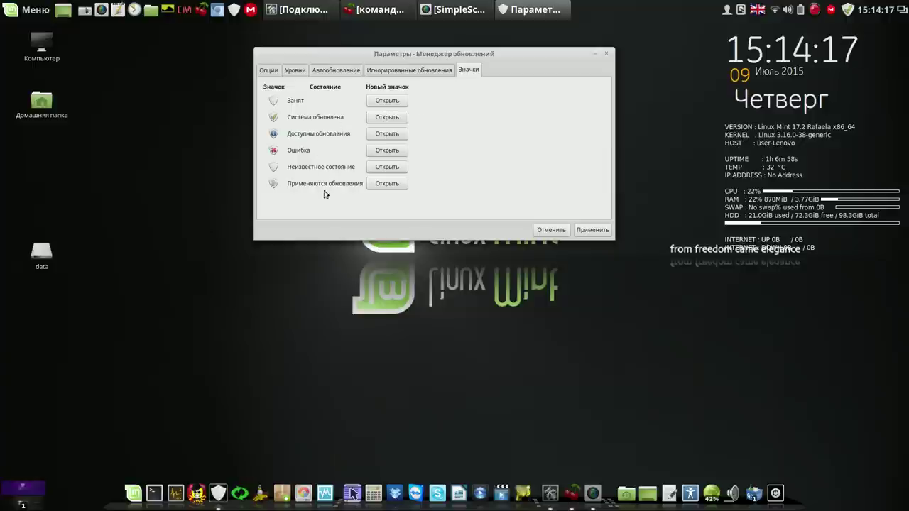
{"action": "left_click", "coordinate": [592, 230]}
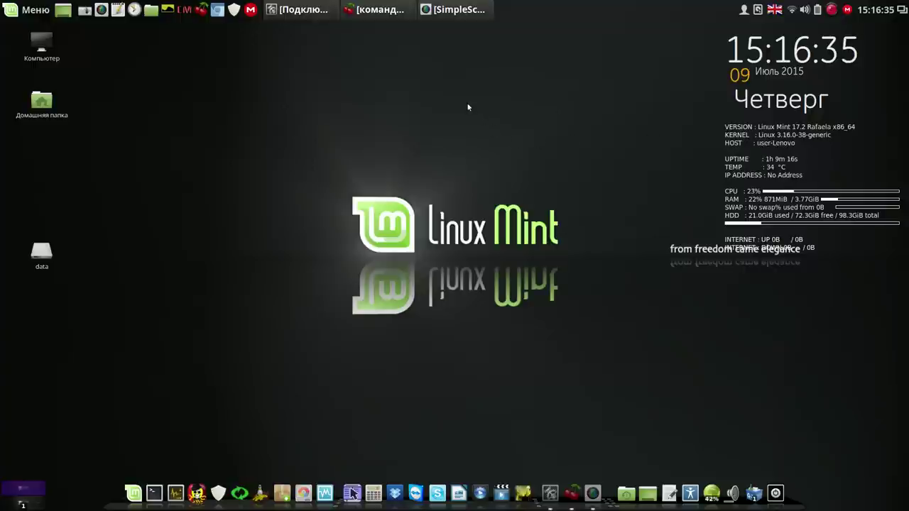
Step: Switch to the CherryTree notes and highlight the reinstallation commands in the Systemback note under "Программы для Linux и Windows"
{"action": "left_click", "coordinate": [390, 10]}
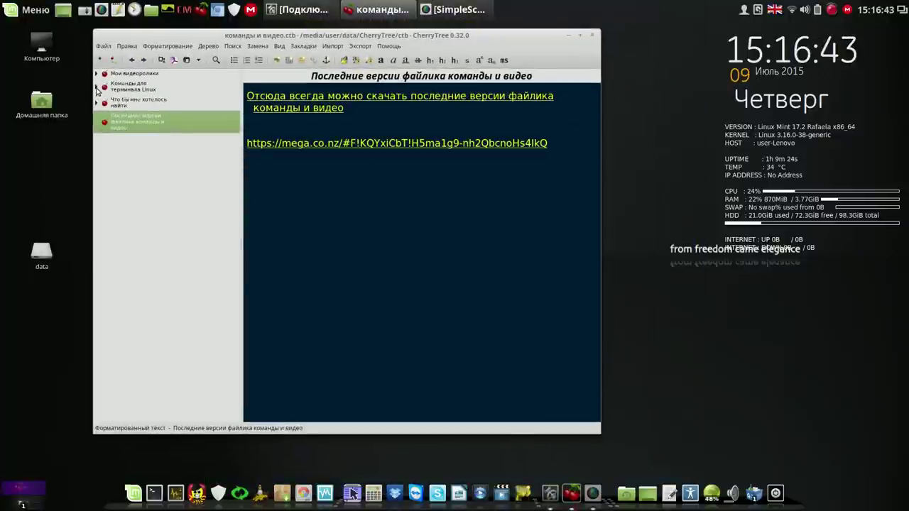
{"action": "left_click", "coordinate": [97, 88]}
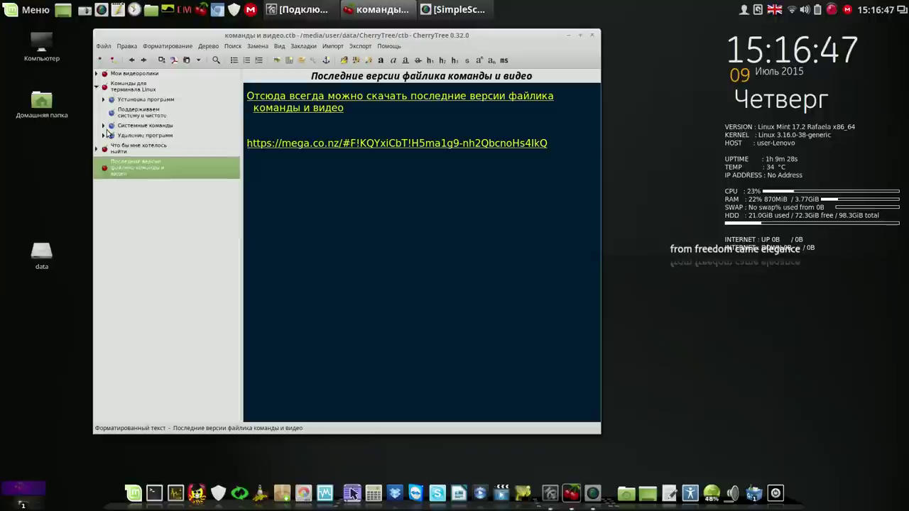
{"action": "left_click", "coordinate": [97, 87]}
{"action": "left_click", "coordinate": [96, 74]}
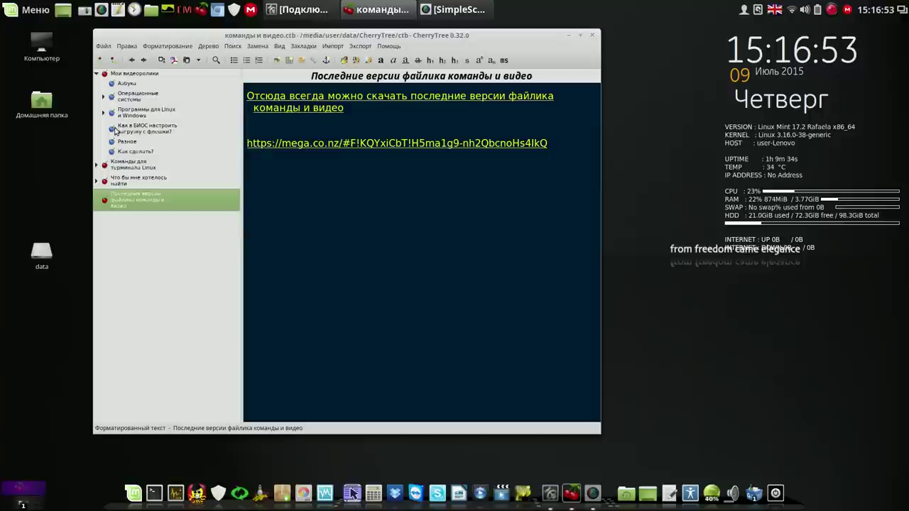
{"action": "left_click", "coordinate": [103, 114]}
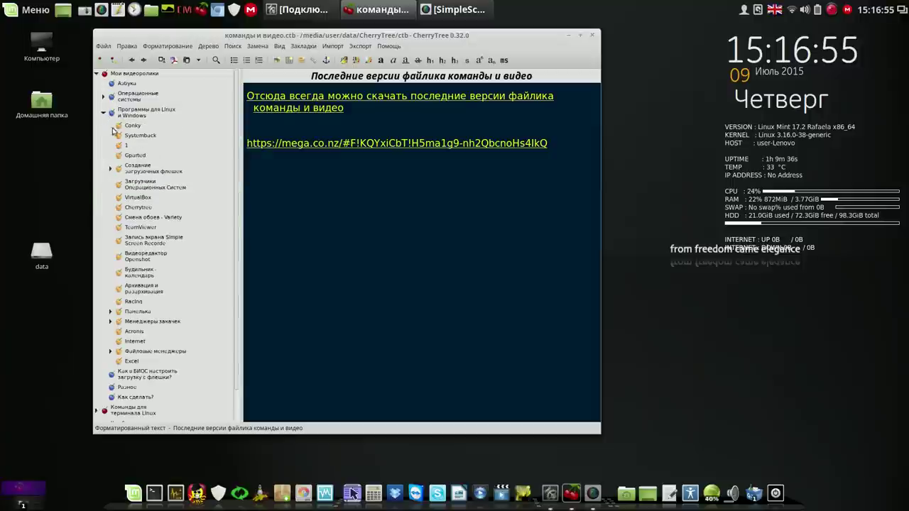
{"action": "left_click", "coordinate": [140, 137]}
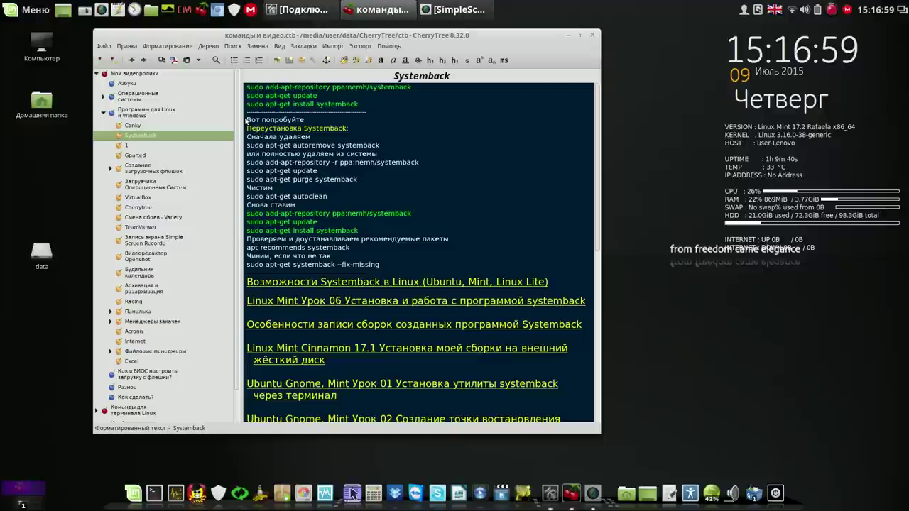
{"action": "left_click_drag", "start_coordinate": [248, 122], "coordinate": [416, 260]}
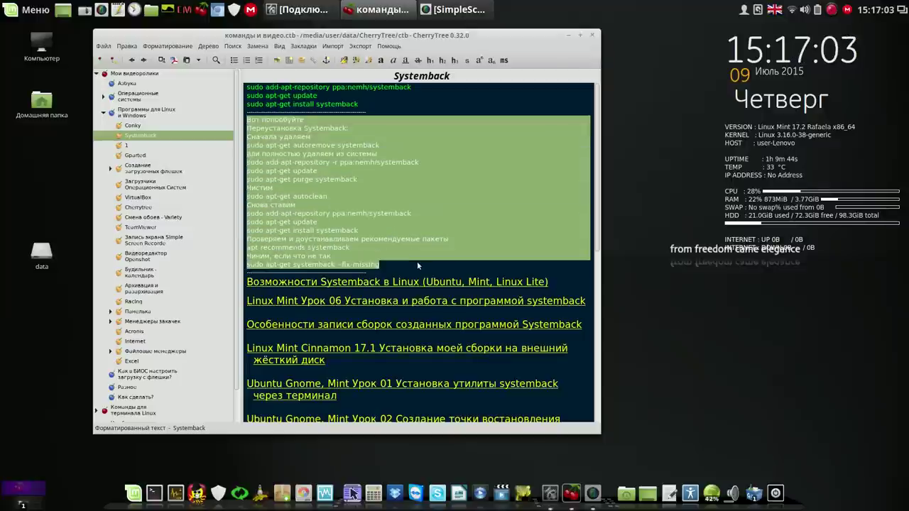
{"action": "left_click", "coordinate": [541, 154]}
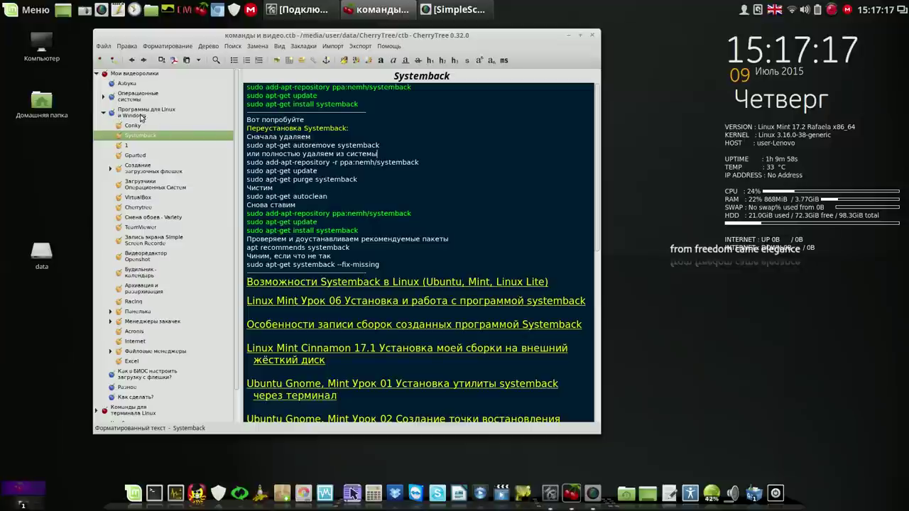
{"action": "left_click_drag", "start_coordinate": [247, 125], "coordinate": [380, 266]}
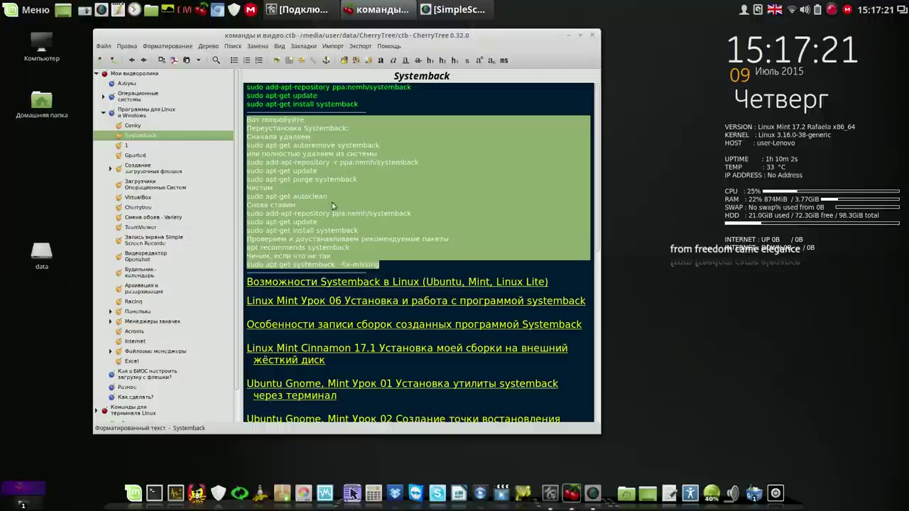
Step: Open the "Установка Systemback" note under the Linux terminal commands and highlight its reinstallation section
{"action": "left_click", "coordinate": [97, 74]}
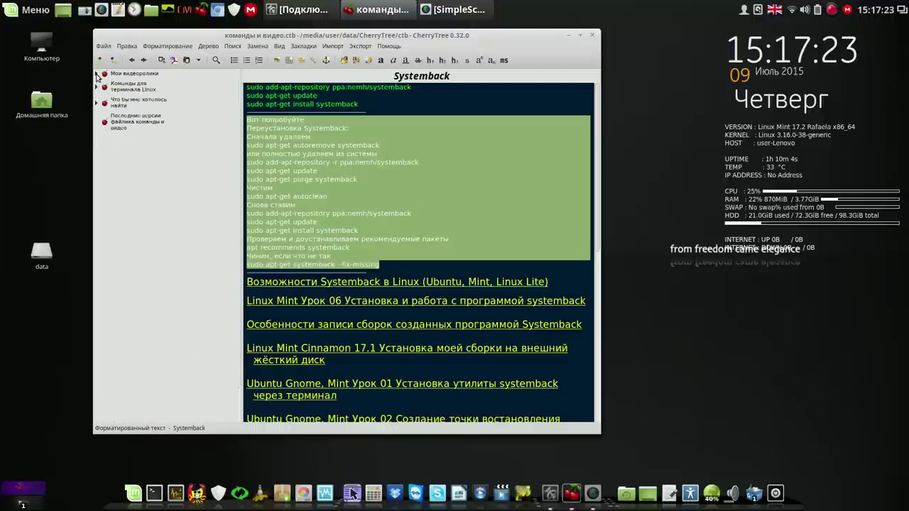
{"action": "left_click", "coordinate": [97, 87]}
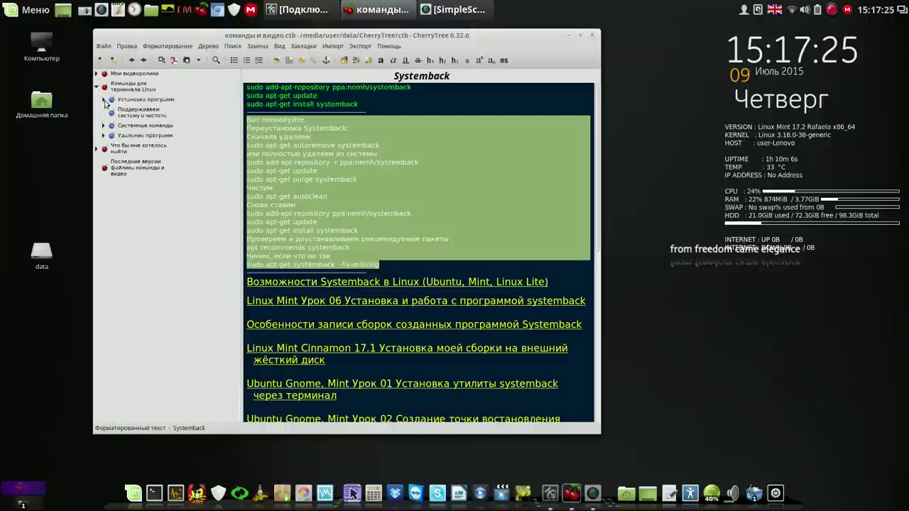
{"action": "left_click", "coordinate": [104, 101]}
{"action": "left_click", "coordinate": [138, 126]}
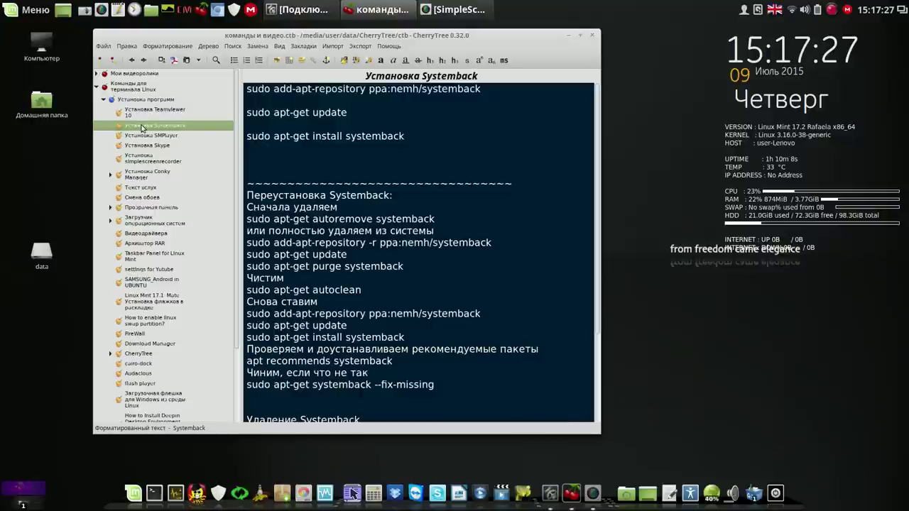
{"action": "left_click_drag", "start_coordinate": [247, 196], "coordinate": [438, 386]}
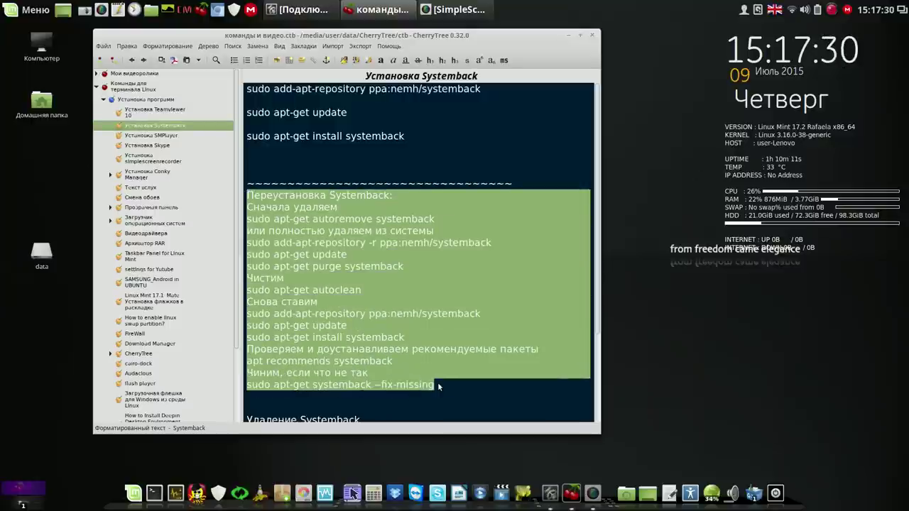
{"action": "left_click", "coordinate": [513, 255]}
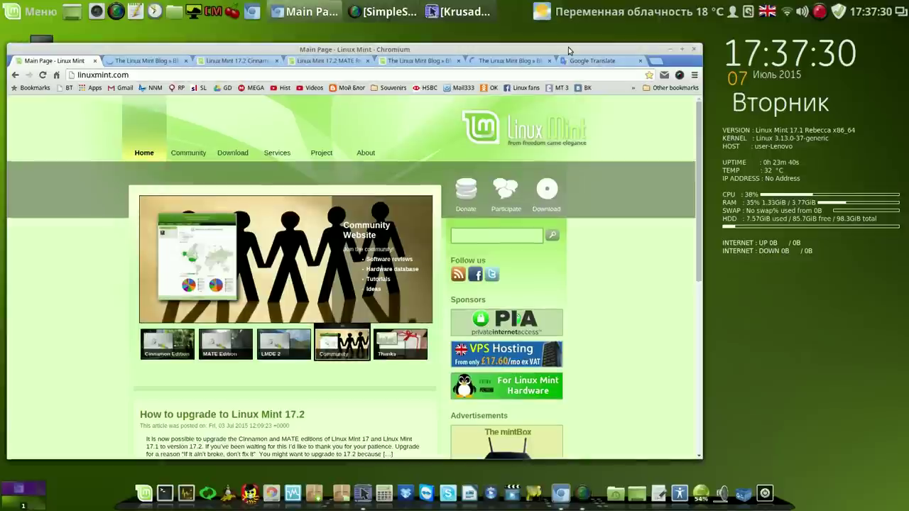
Step: Read the "How to upgrade to Linux Mint 17.2" post on The Linux Mint Blog down to the Update Manager instructions
{"action": "mouse_move", "coordinate": [568, 46]}
{"action": "left_mouse_down"}
{"action": "mouse_move", "coordinate": [565, 32]}
{"action": "mouse_move", "coordinate": [566, 47]}
{"action": "left_mouse_up"}
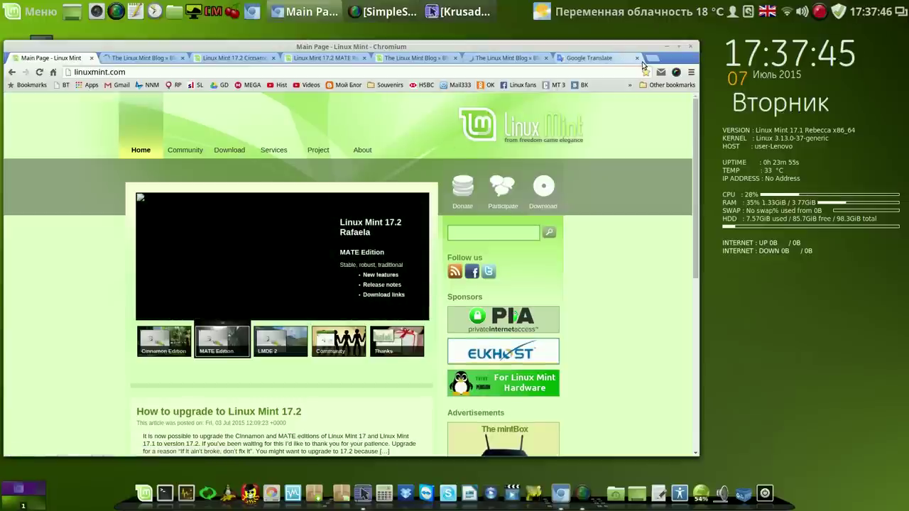
{"action": "left_click", "coordinate": [143, 57]}
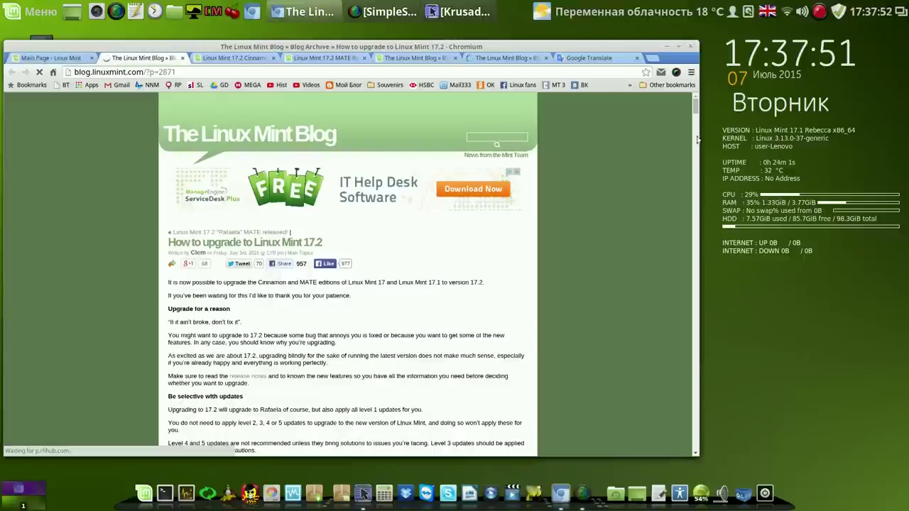
{"action": "left_click_drag", "start_coordinate": [697, 106], "coordinate": [697, 118]}
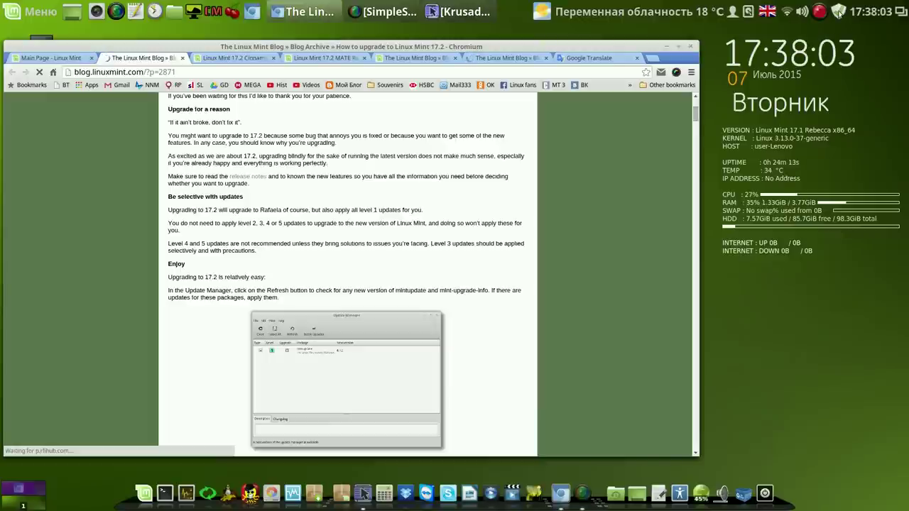
{"action": "mouse_move", "coordinate": [838, 12]}
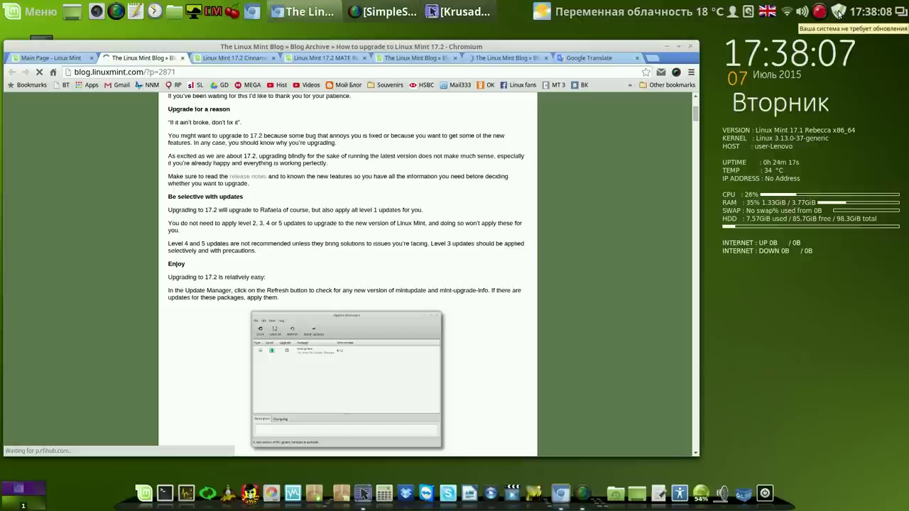
Step: Minimize the browser, launch Systemback and authenticate with the administrator password
{"action": "left_click", "coordinate": [678, 46]}
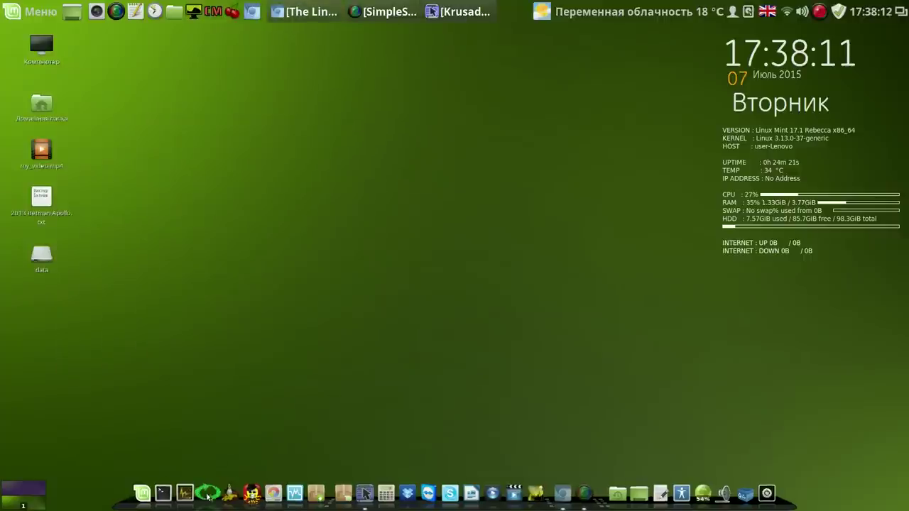
{"action": "left_click", "coordinate": [207, 493]}
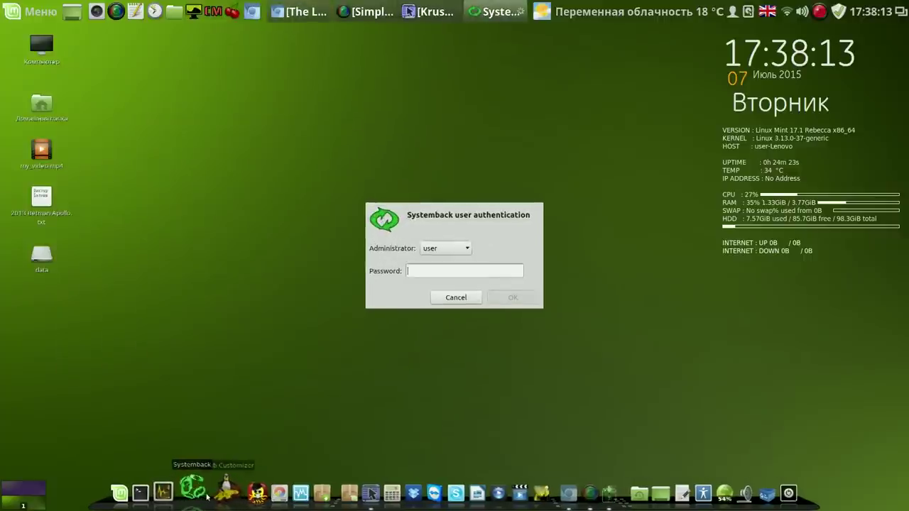
{"action": "type", "text": "*"}
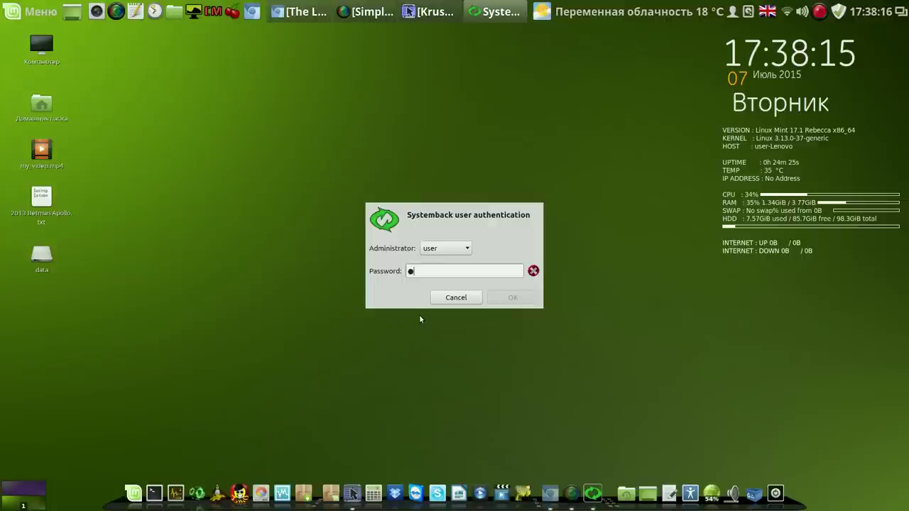
{"action": "type", "text": "*****"}
{"action": "key", "text": "Return"}
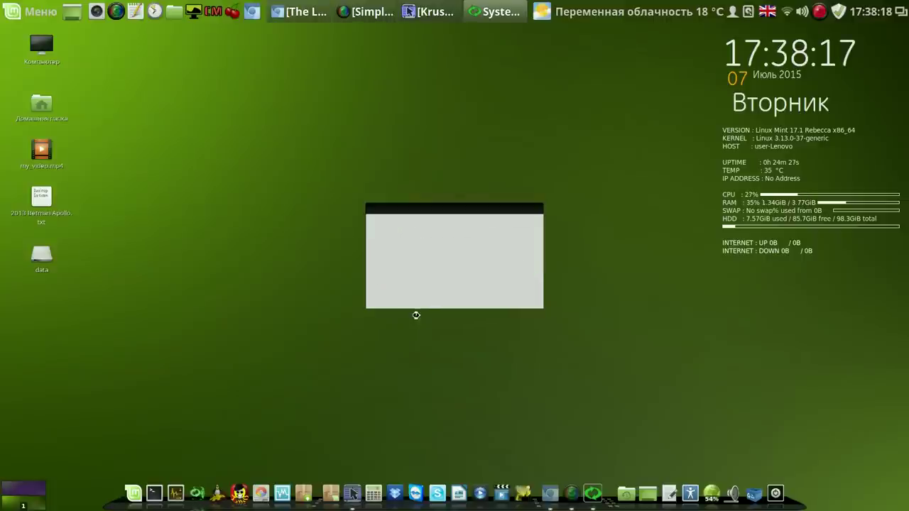
{"action": "left_click_drag", "start_coordinate": [509, 154], "coordinate": [390, 74]}
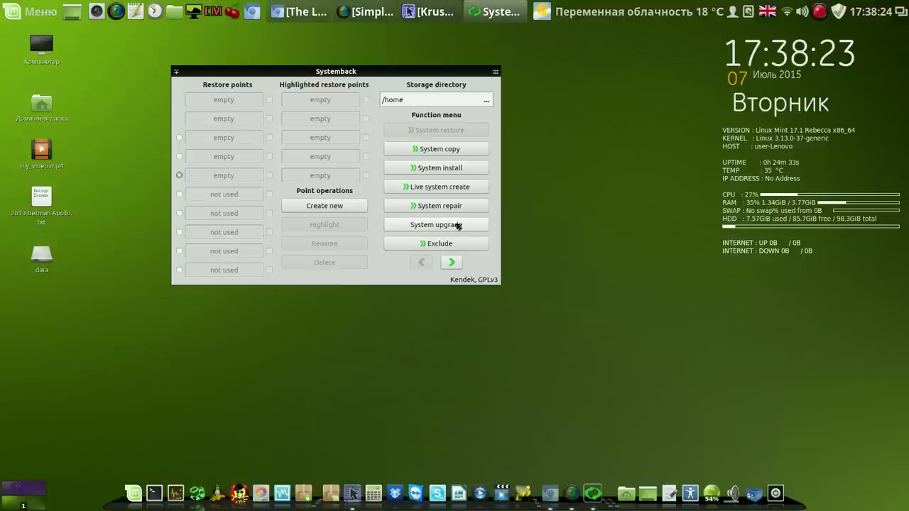
{"action": "left_click_drag", "start_coordinate": [440, 71], "coordinate": [448, 78]}
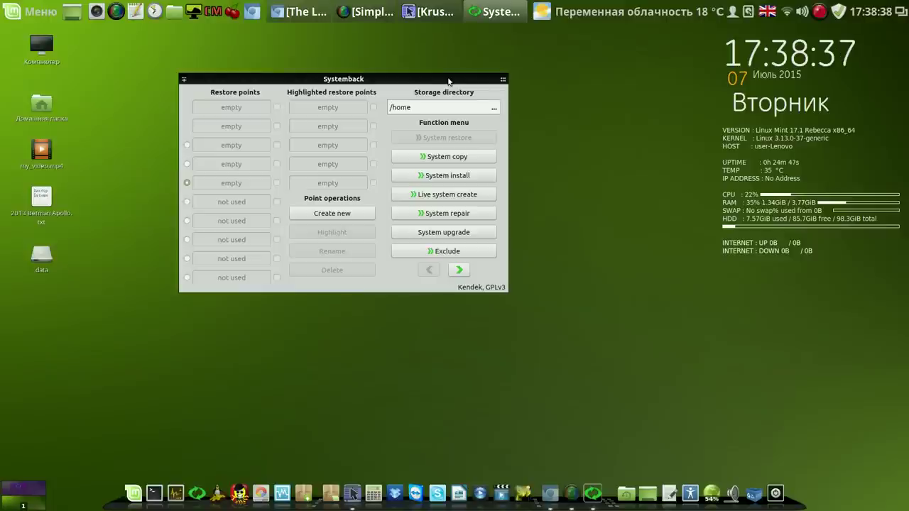
Step: Switch to Krusader and move both files in /home/user/Desktop into the Linux Mint 17.2 folder on the data drive
{"action": "mouse_move", "coordinate": [502, 80]}
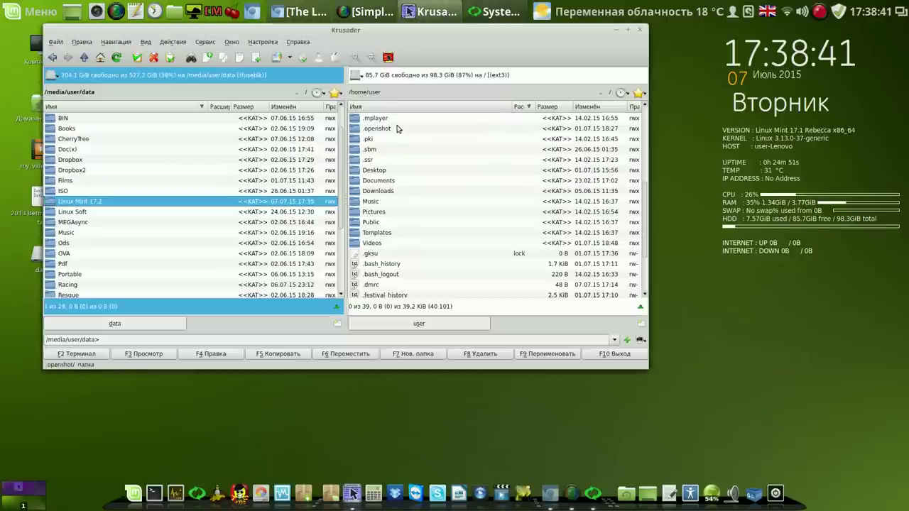
{"action": "double_click", "coordinate": [51, 203]}
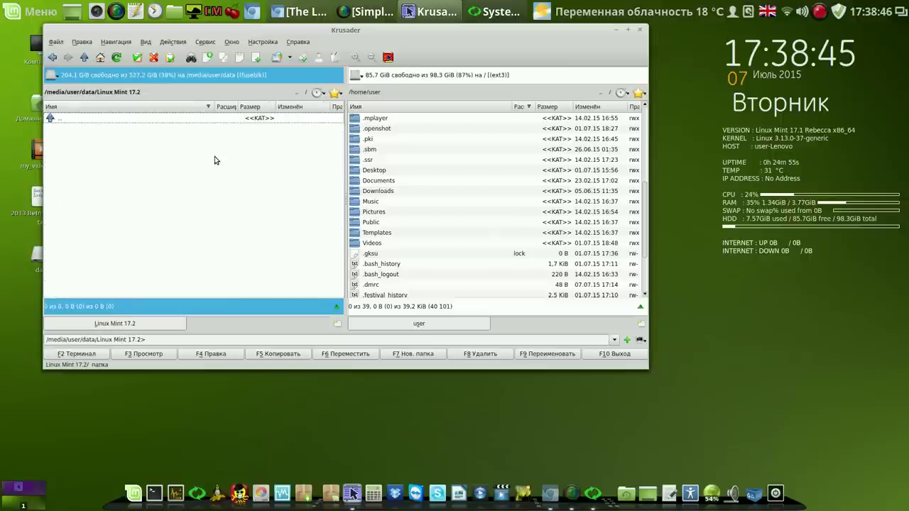
{"action": "double_click", "coordinate": [353, 173]}
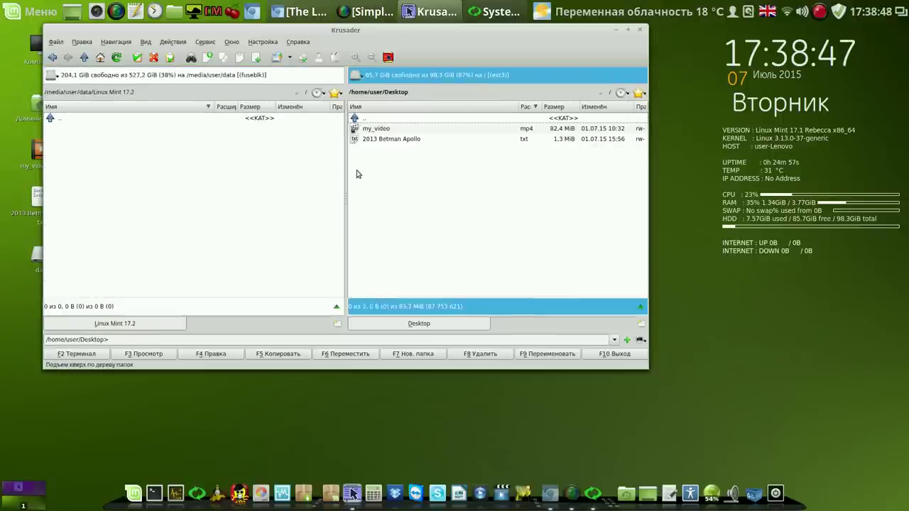
{"action": "left_click", "coordinate": [136, 57]}
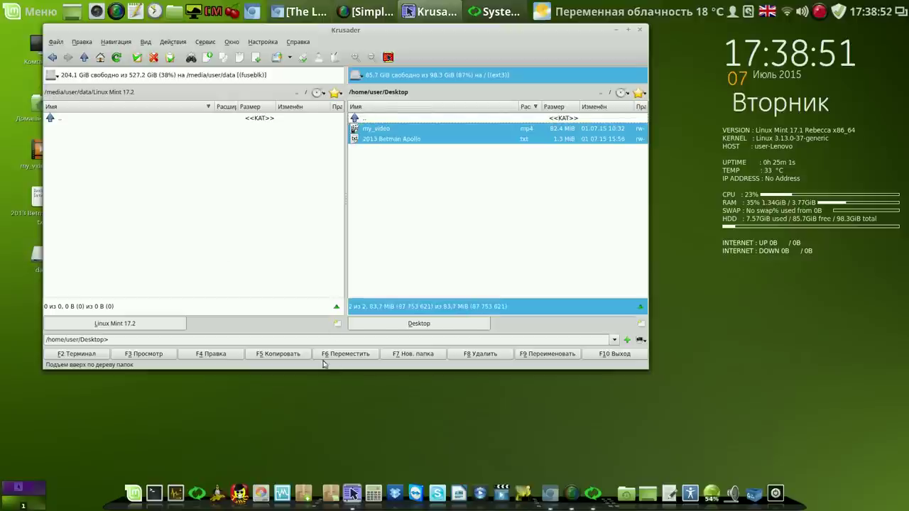
{"action": "left_click", "coordinate": [350, 355]}
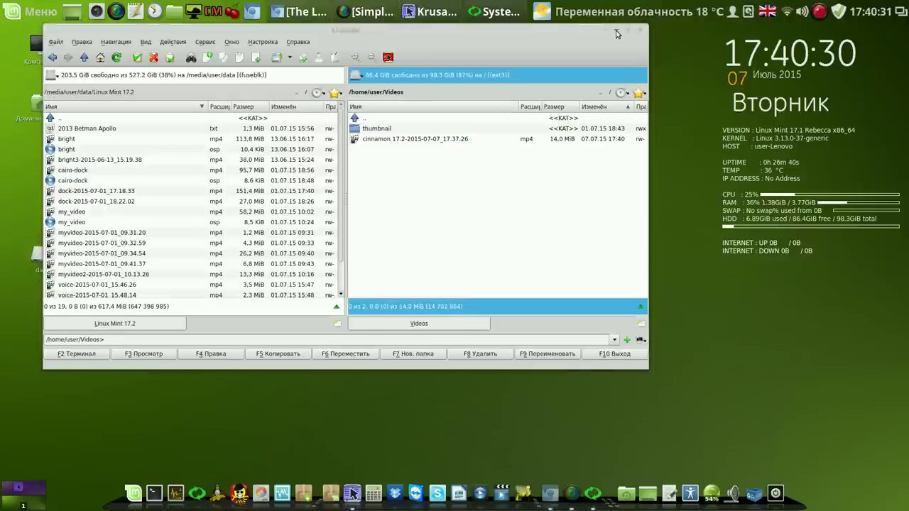
{"action": "left_click", "coordinate": [616, 30]}
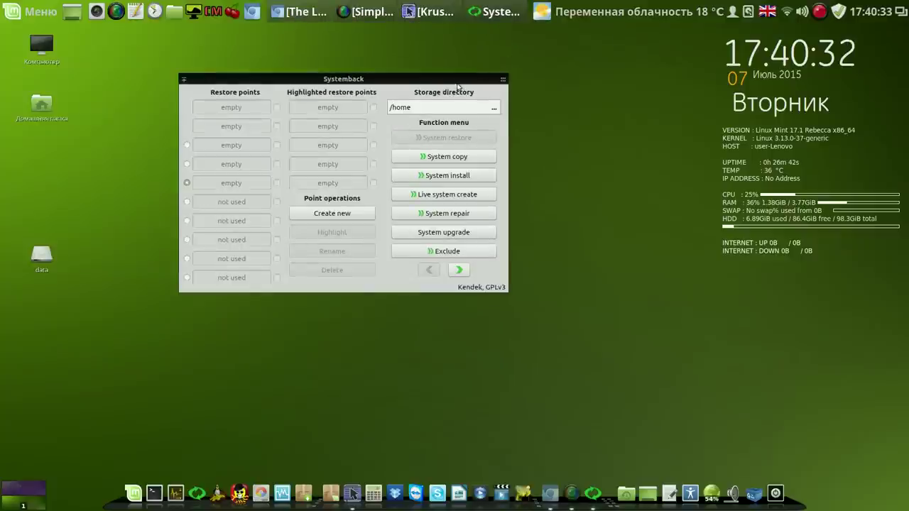
Step: Open a blank gedit document beside the Systemback window and write the start time 17-41
{"action": "left_click_drag", "start_coordinate": [458, 79], "coordinate": [383, 55]}
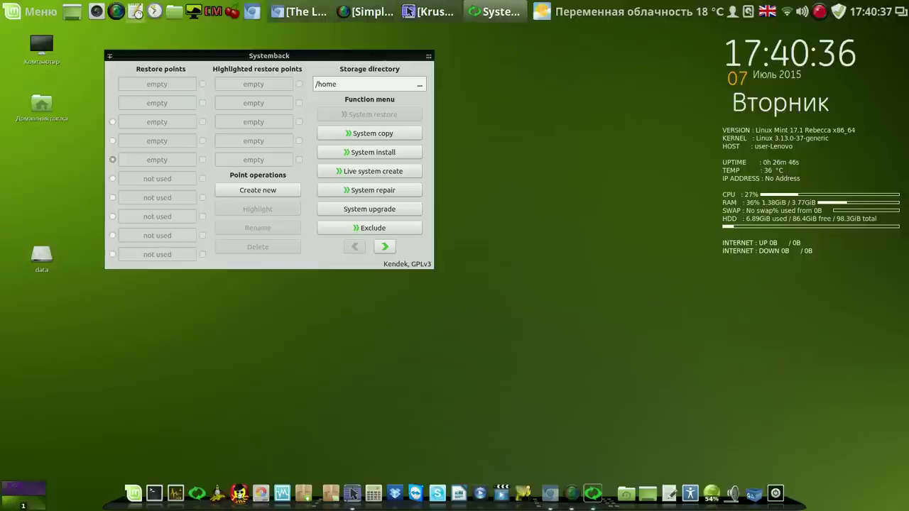
{"action": "left_click", "coordinate": [138, 13]}
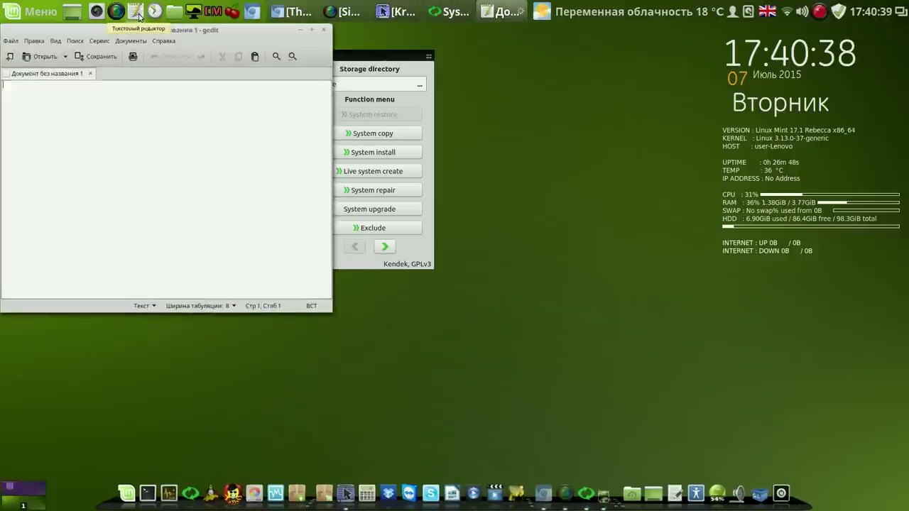
{"action": "left_click_drag", "start_coordinate": [234, 30], "coordinate": [676, 56]}
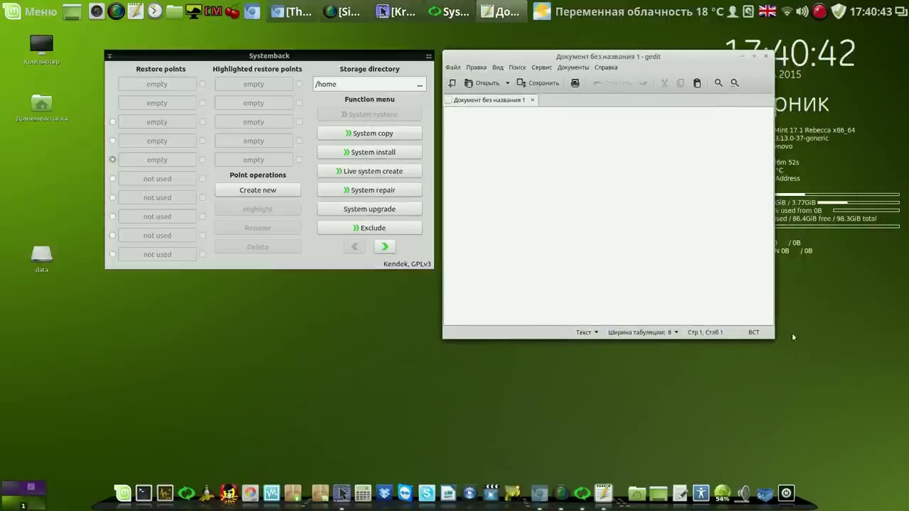
{"action": "left_click_drag", "start_coordinate": [772, 333], "coordinate": [710, 253]}
{"action": "left_click_drag", "start_coordinate": [368, 56], "coordinate": [328, 47]}
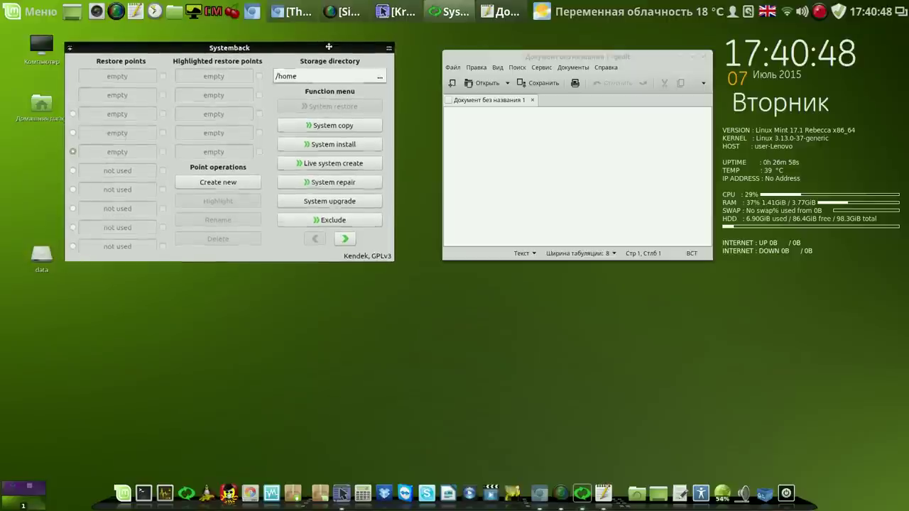
{"action": "left_click", "coordinate": [542, 127]}
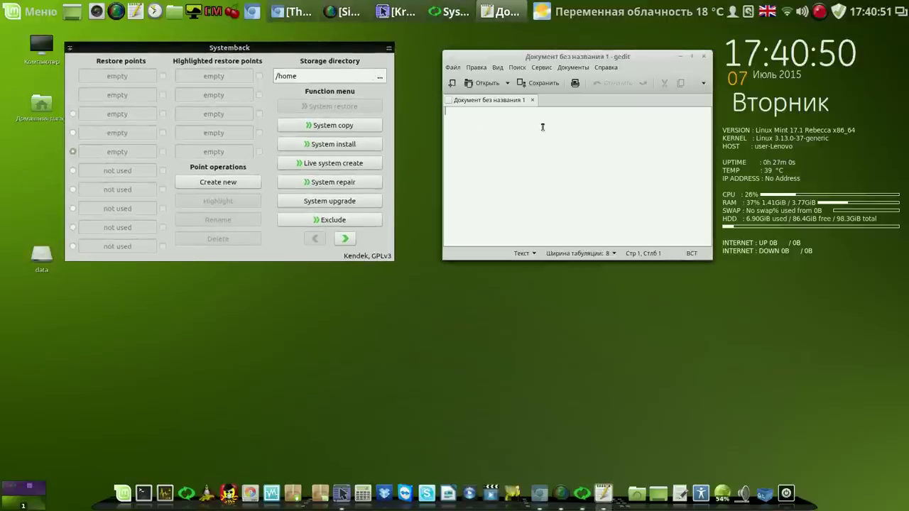
{"action": "type", "text": "17-"}
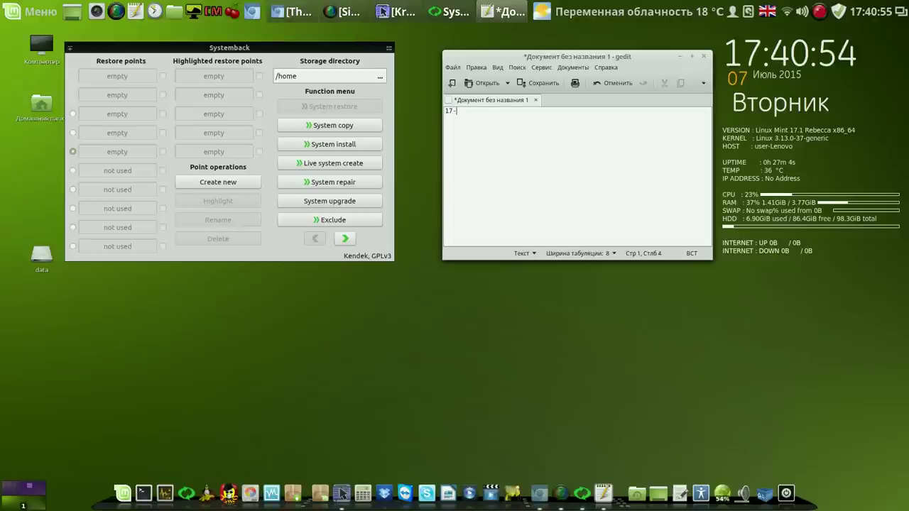
{"action": "type", "text": "41"}
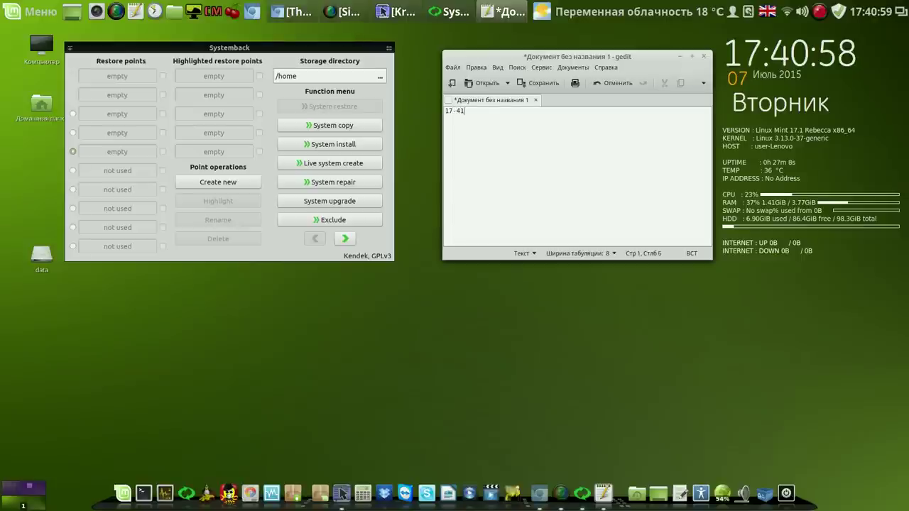
Step: Create a new restore point in Systemback and note its finish time, 17-51, on a new line of the text document
{"action": "left_click", "coordinate": [215, 183]}
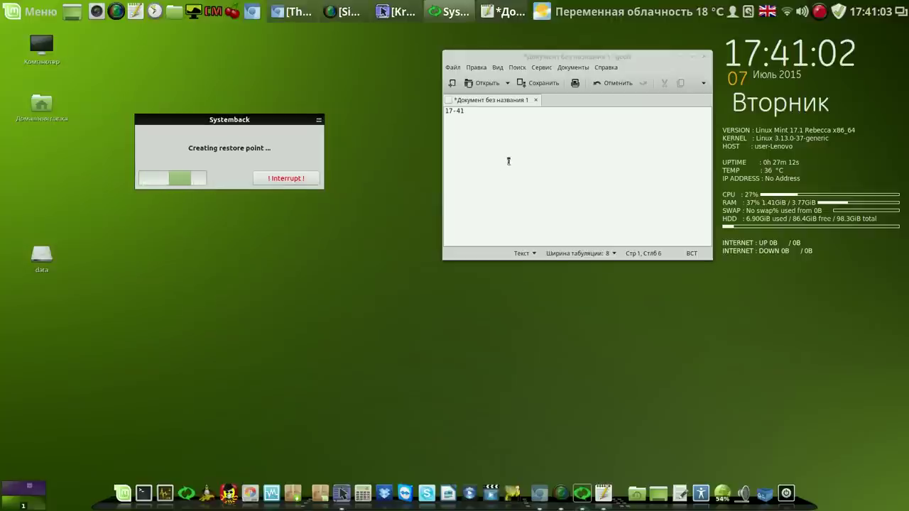
{"action": "left_click", "coordinate": [487, 112]}
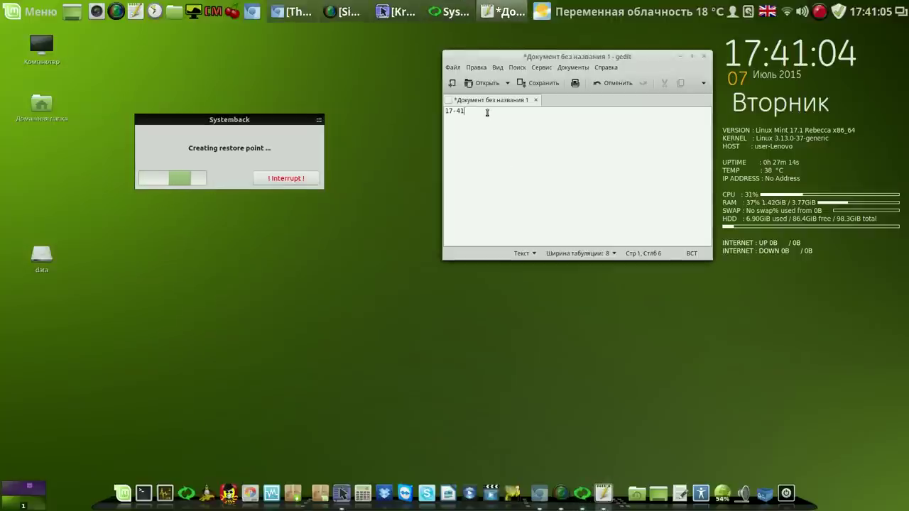
{"action": "key", "text": "Return"}
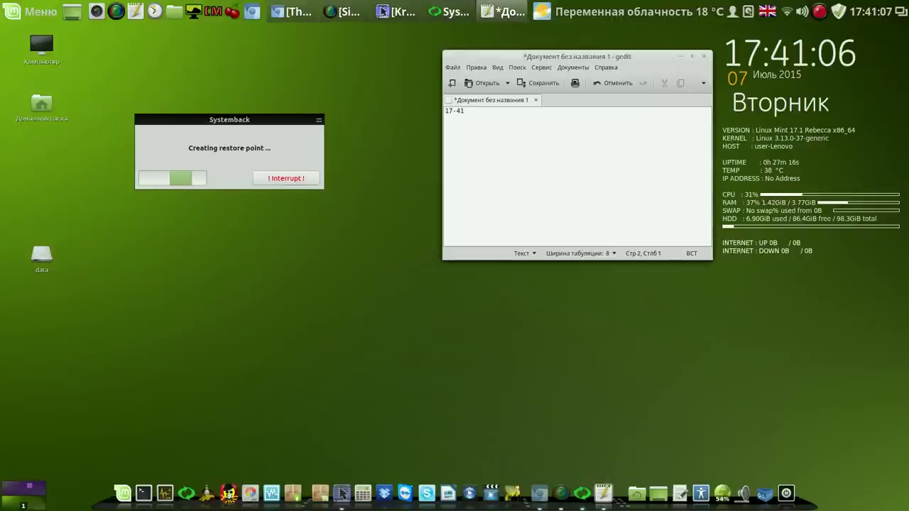
{"action": "left_click", "coordinate": [820, 11]}
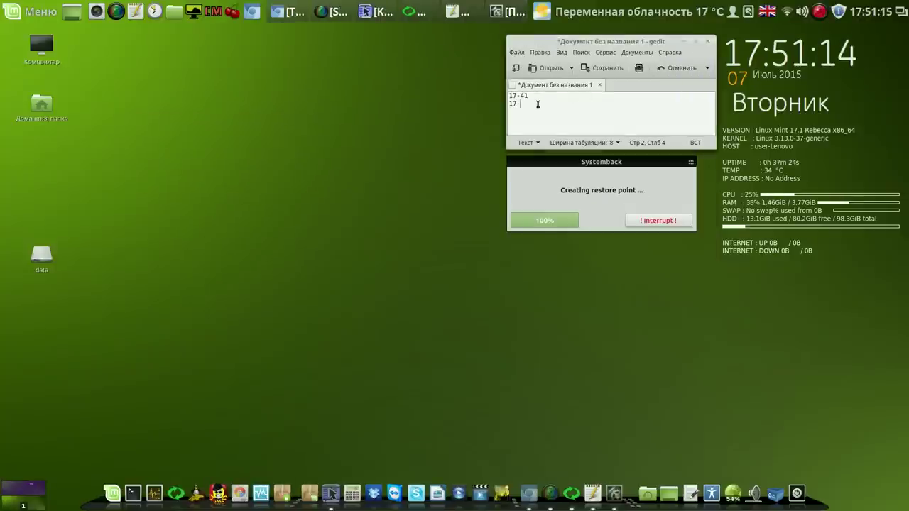
{"action": "left_click", "coordinate": [538, 104]}
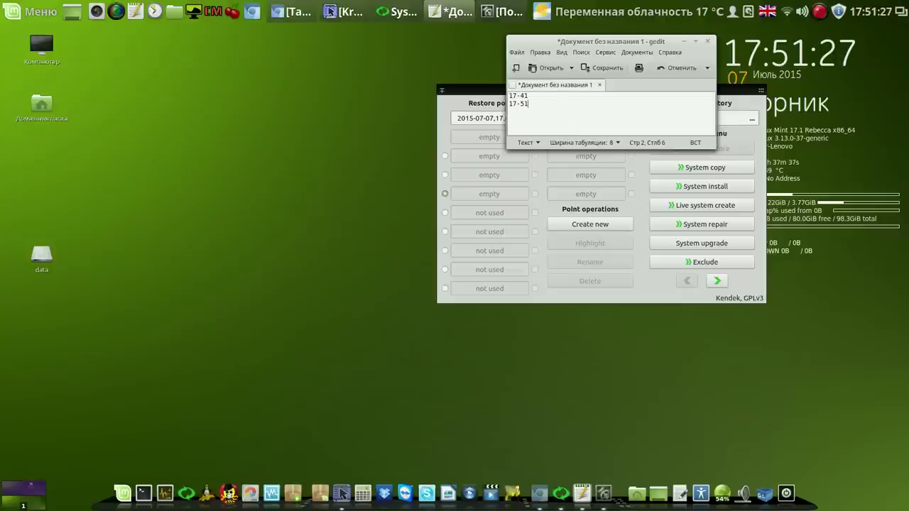
{"action": "key", "text": "Return"}
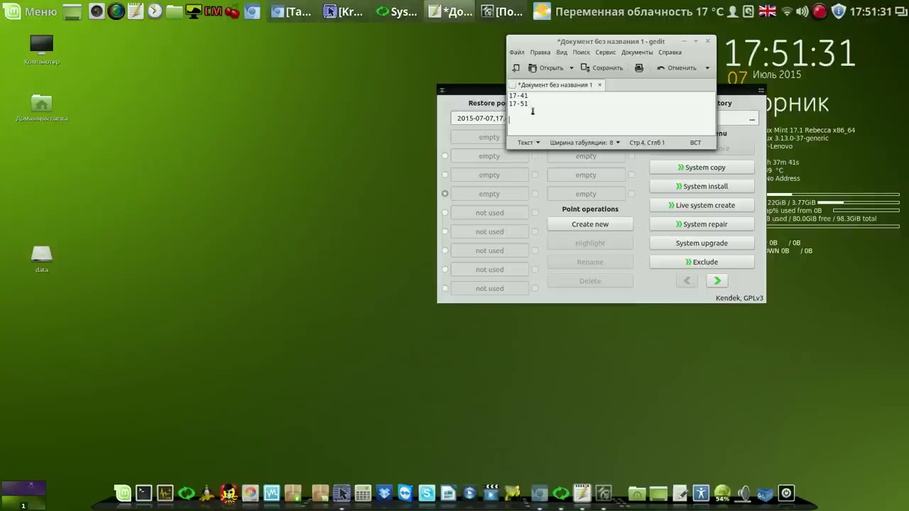
Step: Start creating a new Live system in Systemback and note 17-52 in the text document beneath "10 min" and a dashed line
{"action": "left_click_drag", "start_coordinate": [437, 85], "coordinate": [148, 54]}
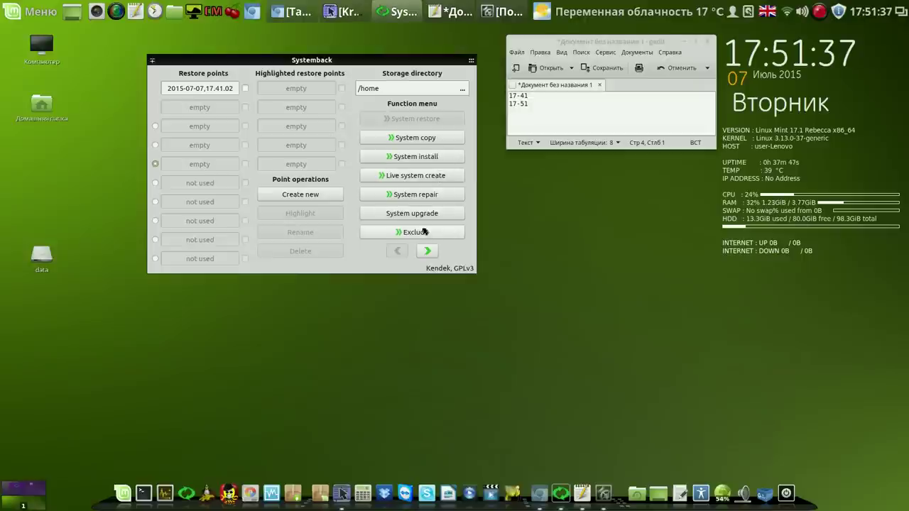
{"action": "left_click", "coordinate": [428, 251]}
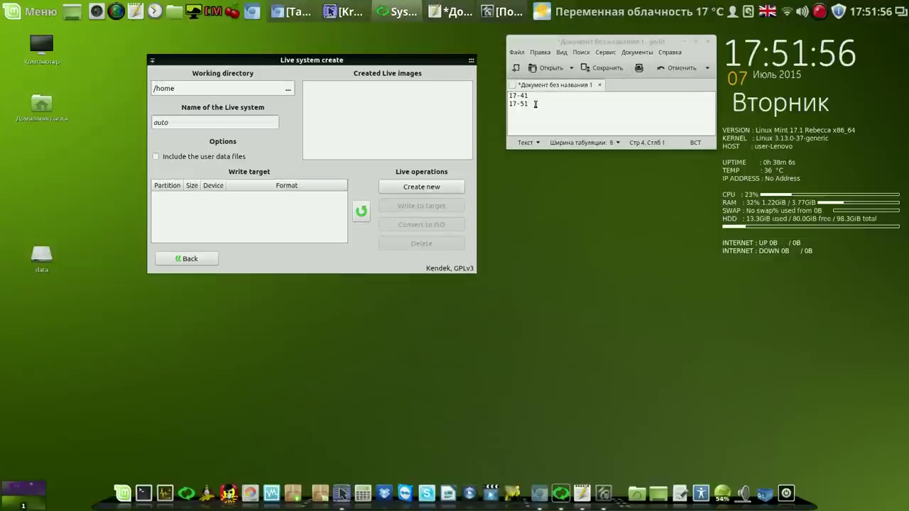
{"action": "left_click", "coordinate": [438, 187]}
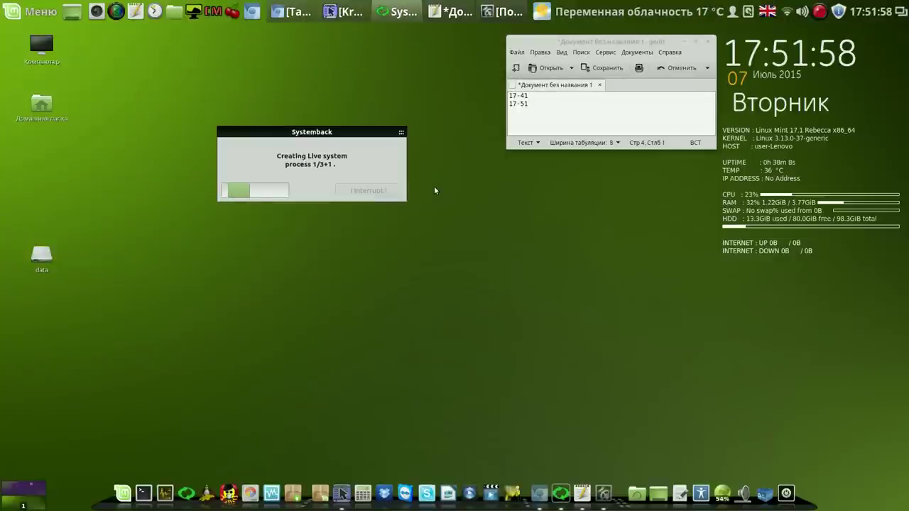
{"action": "left_click", "coordinate": [538, 108]}
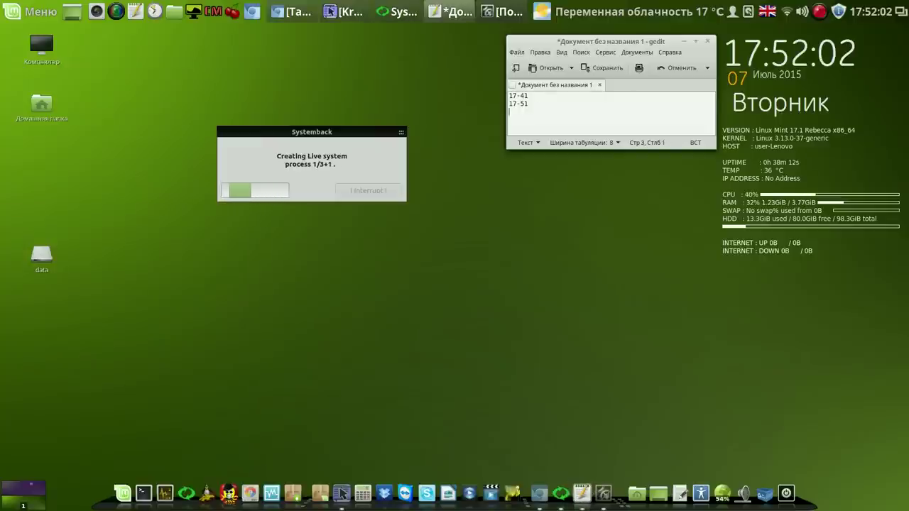
{"action": "type", "text": "17-"}
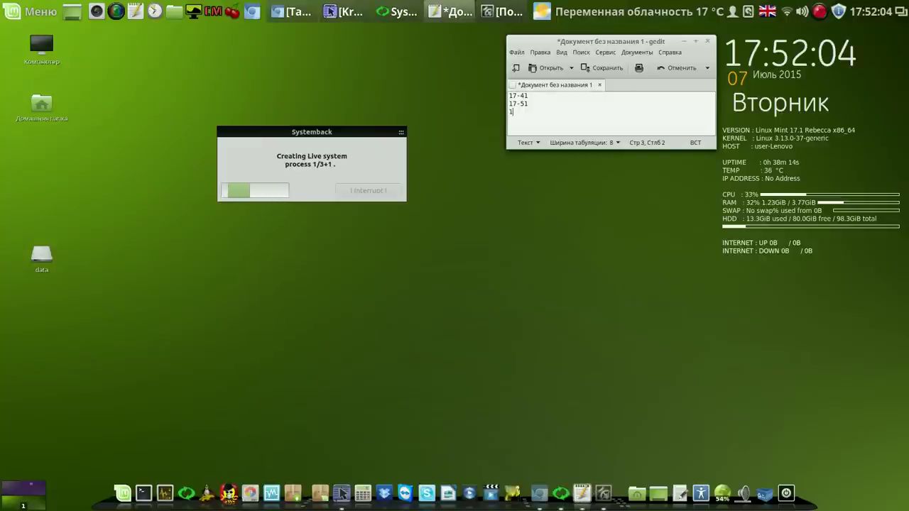
{"action": "type", "text": "52"}
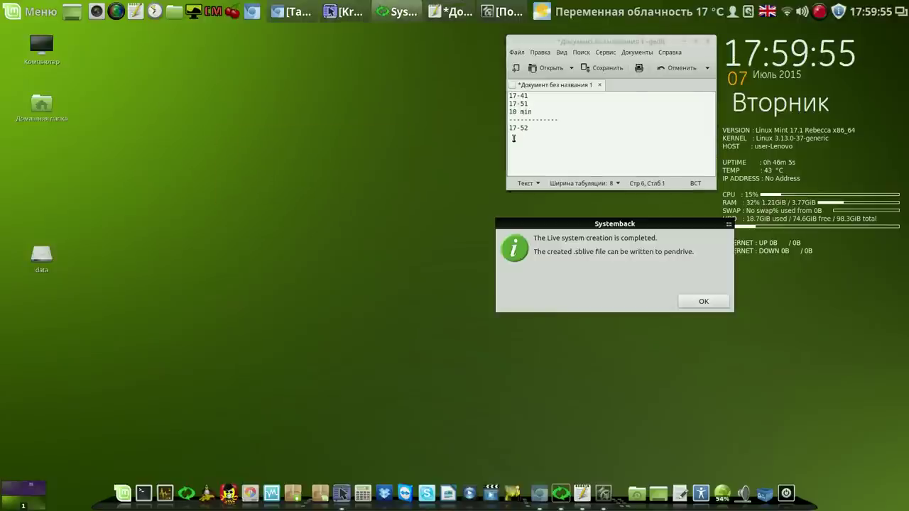
Step: Add the Live system's finish time, 17-59, below 17-52 in the text document and start a new line
{"action": "left_click", "coordinate": [513, 138]}
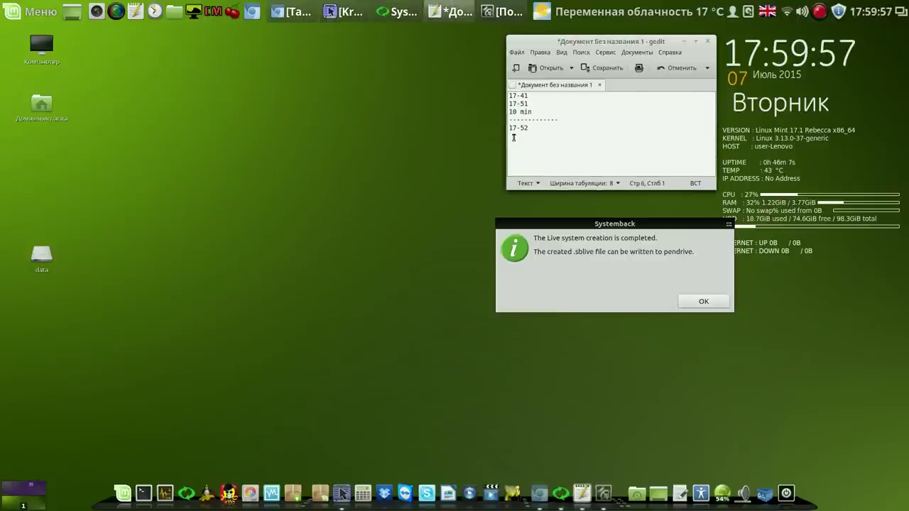
{"action": "type", "text": "1"}
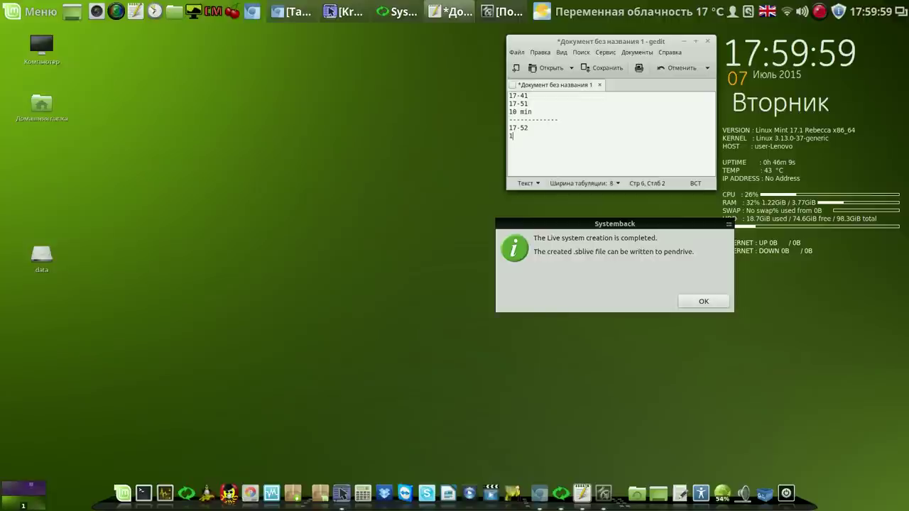
{"action": "type", "text": "7-59"}
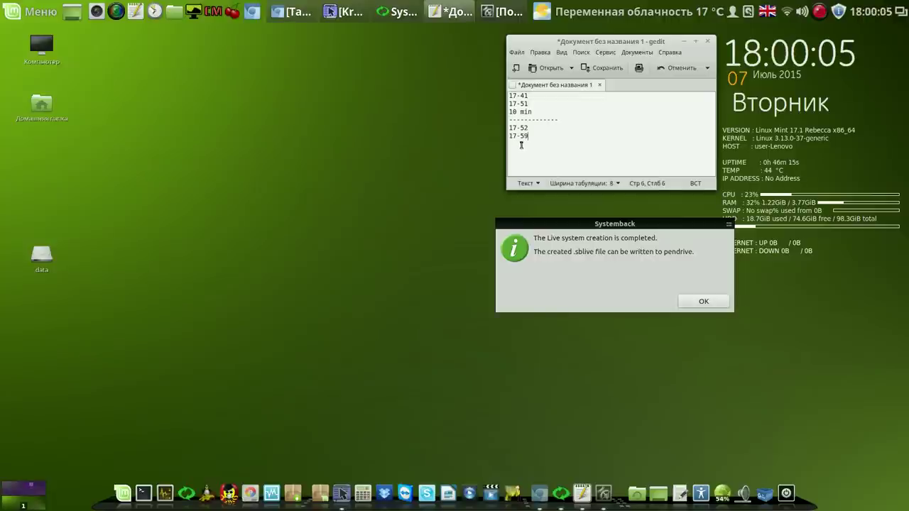
{"action": "key", "text": "Return"}
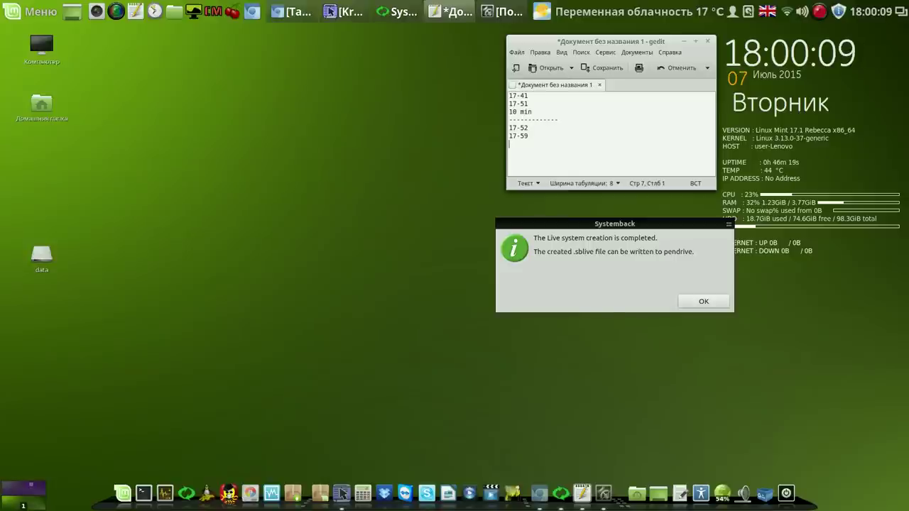
Step: Record the Live system's duration as "7 min" beneath 17-59 in the text document and add a dashed separator line below it
{"action": "type", "text": "7 min"}
{"action": "key", "text": "Return"}
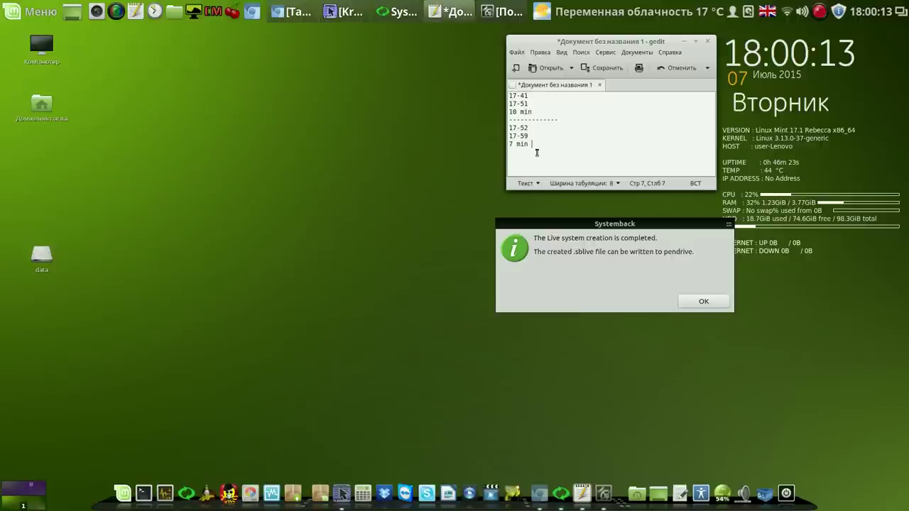
{"action": "type", "text": "-------------------"}
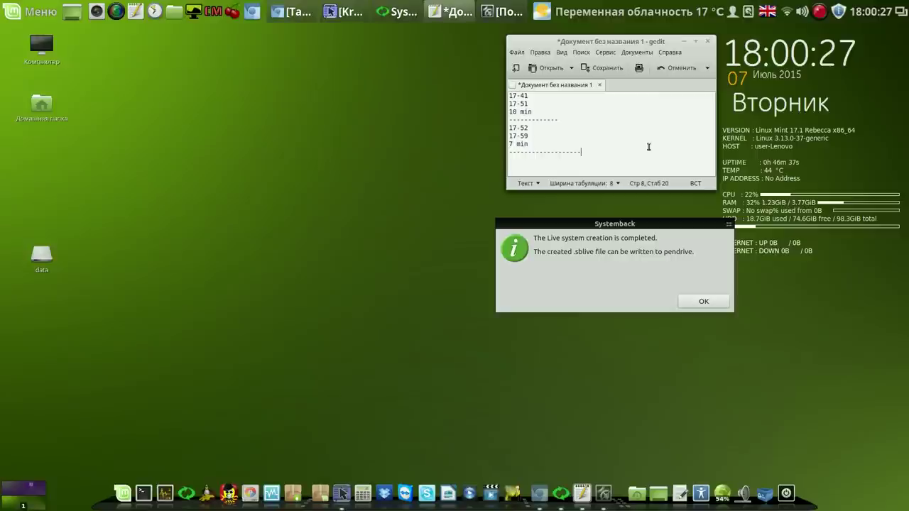
Step: Dismiss the Live system completion message, close Systemback, and close the text document without saving it
{"action": "left_click", "coordinate": [710, 302]}
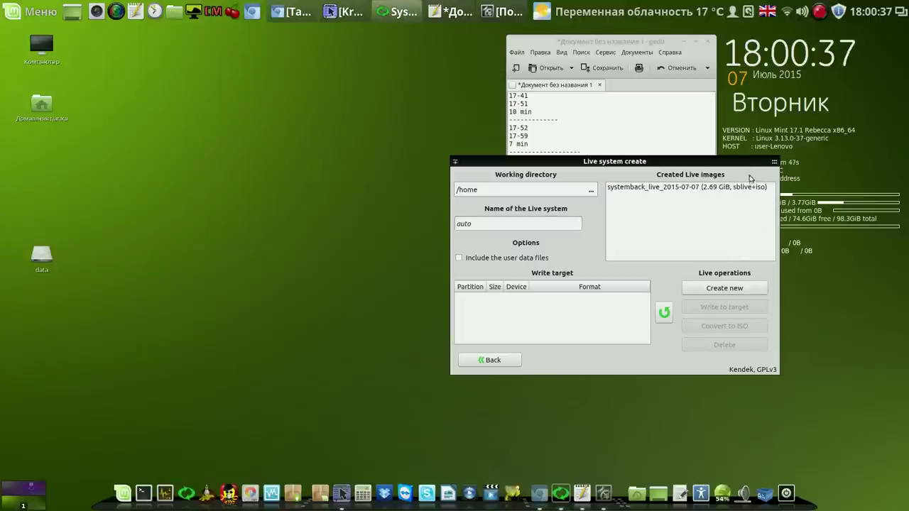
{"action": "left_click_drag", "start_coordinate": [743, 161], "coordinate": [423, 45]}
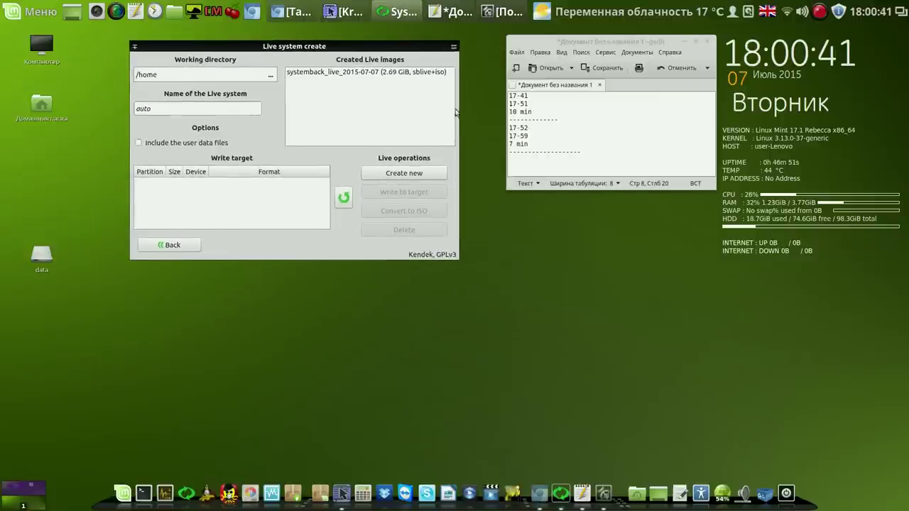
{"action": "mouse_move", "coordinate": [450, 52]}
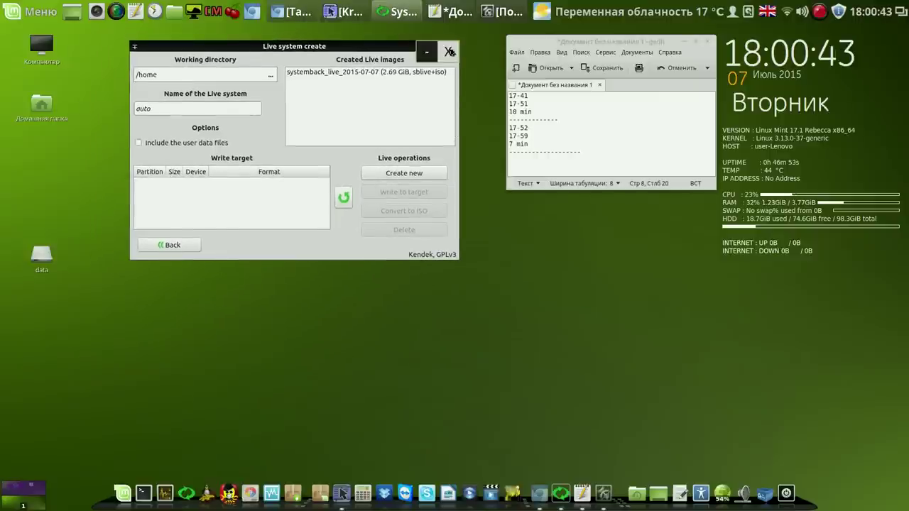
{"action": "left_click", "coordinate": [450, 52]}
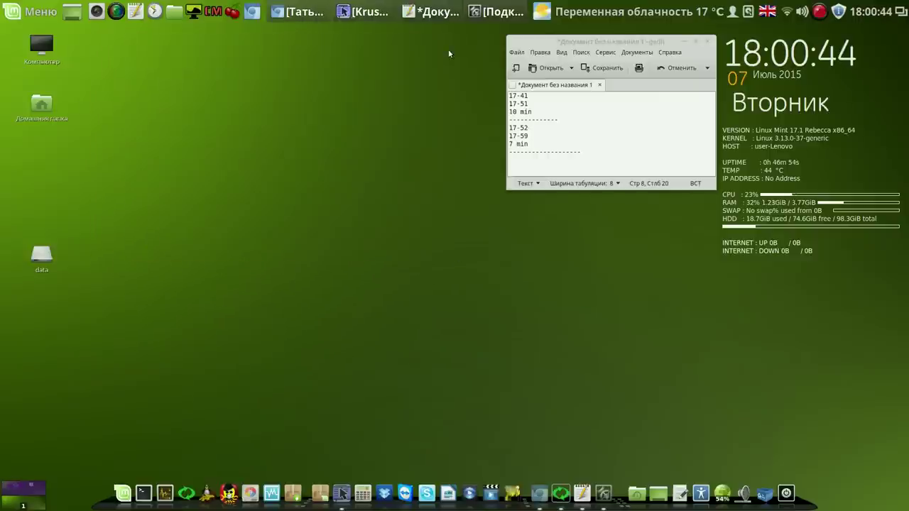
{"action": "left_click", "coordinate": [707, 42]}
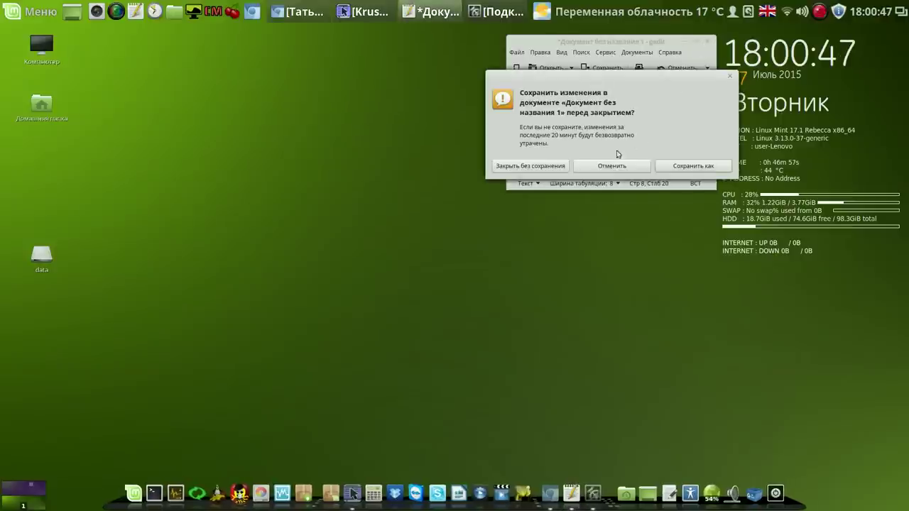
{"action": "left_click", "coordinate": [541, 166]}
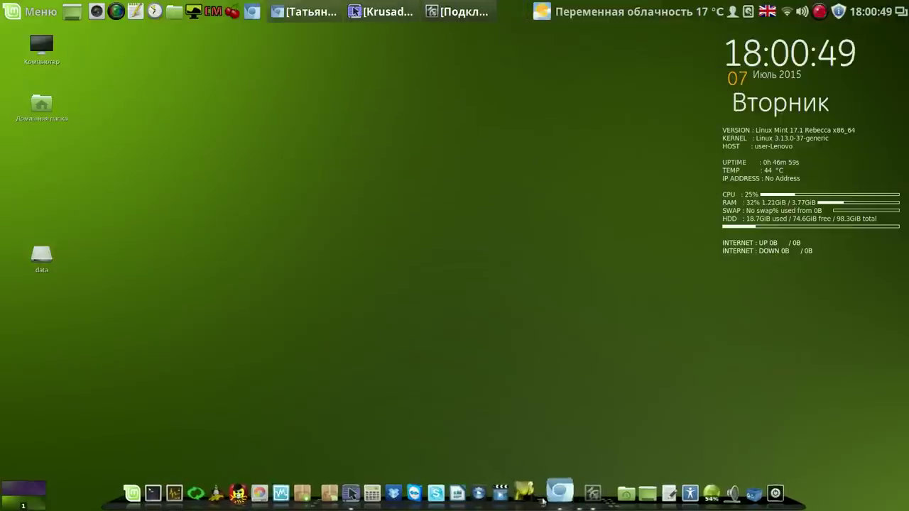
Step: Switch to Krusader and copy systemback_live_2015-07-07.iso from /home to /media/user/data/Linux Mint 17.2/
{"action": "left_click", "coordinate": [389, 12]}
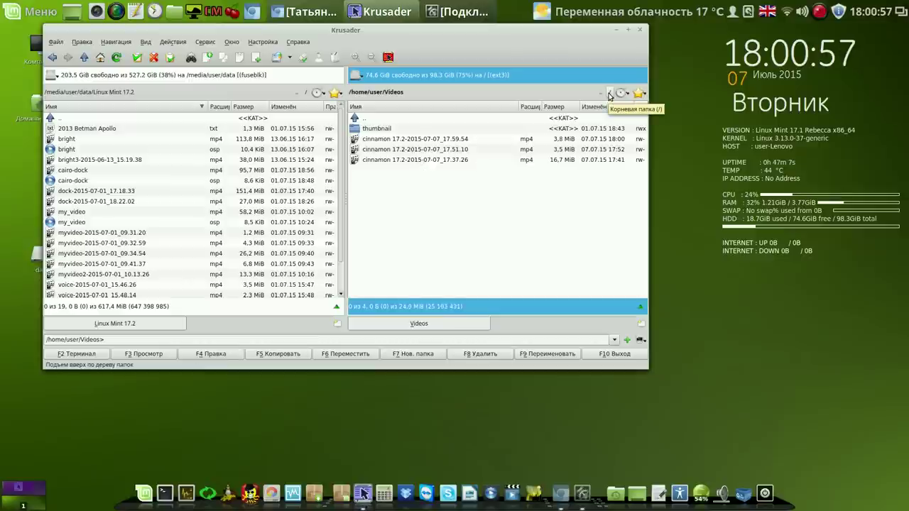
{"action": "left_click", "coordinate": [608, 96]}
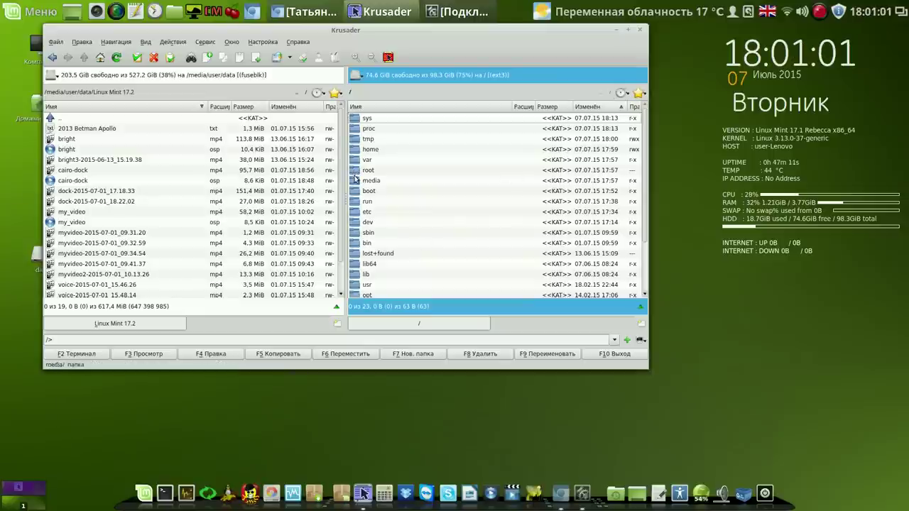
{"action": "left_click", "coordinate": [356, 152]}
{"action": "double_click", "coordinate": [355, 151]}
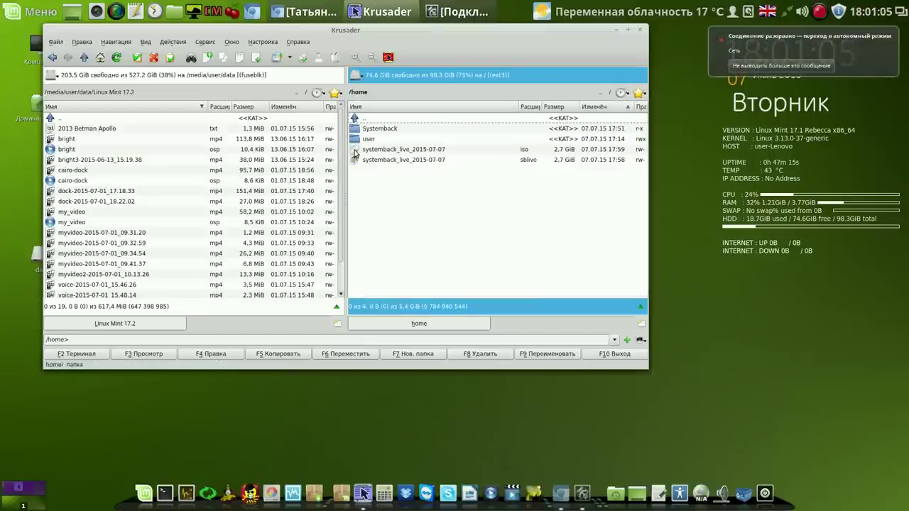
{"action": "left_click", "coordinate": [355, 153]}
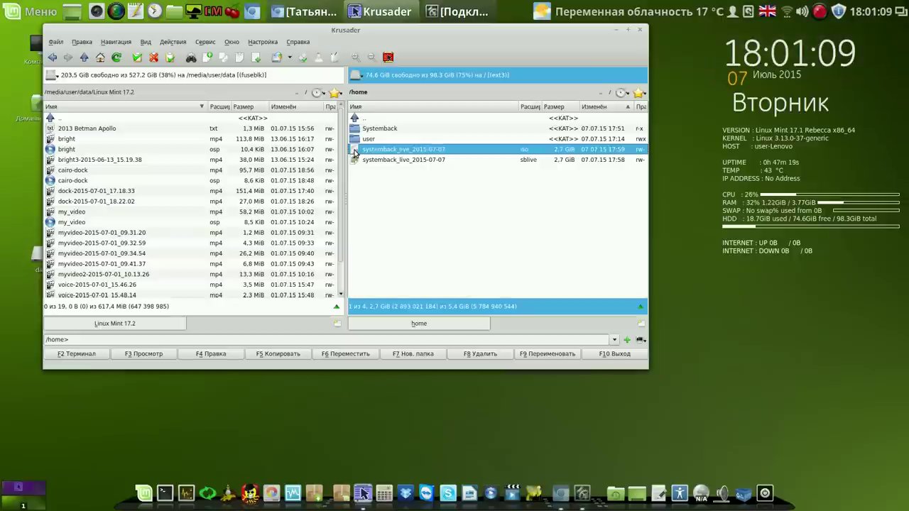
{"action": "left_click", "coordinate": [288, 354]}
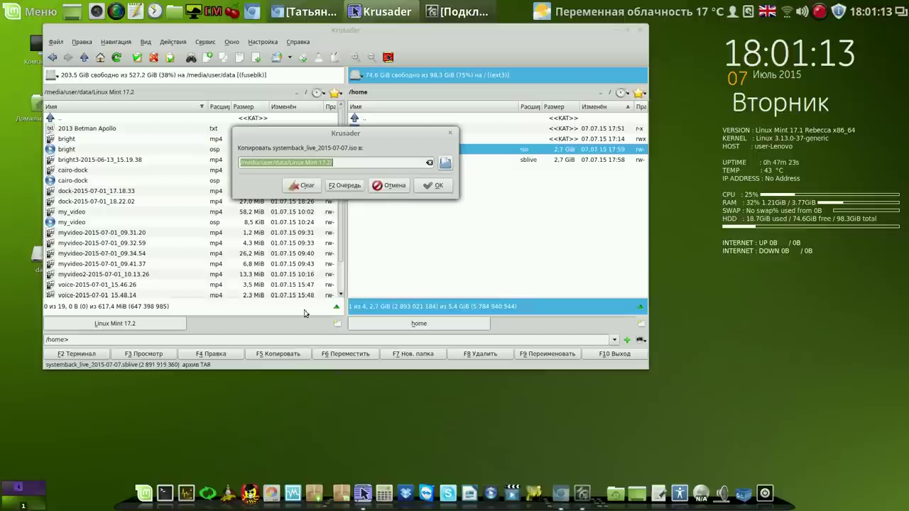
{"action": "left_click", "coordinate": [435, 186]}
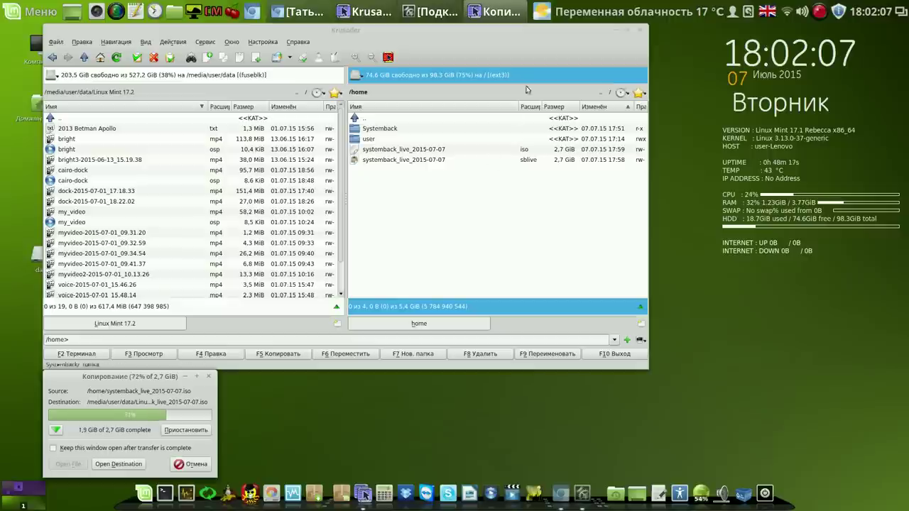
Step: Move the copy progress window clear of the Krusader window and close Krusader once the copying is done
{"action": "left_click_drag", "start_coordinate": [525, 34], "coordinate": [541, 31]}
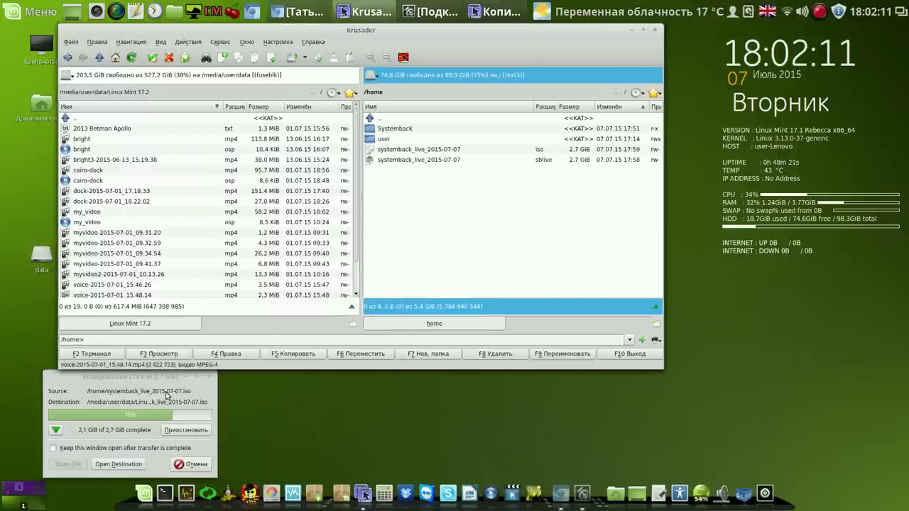
{"action": "left_click_drag", "start_coordinate": [173, 381], "coordinate": [821, 275]}
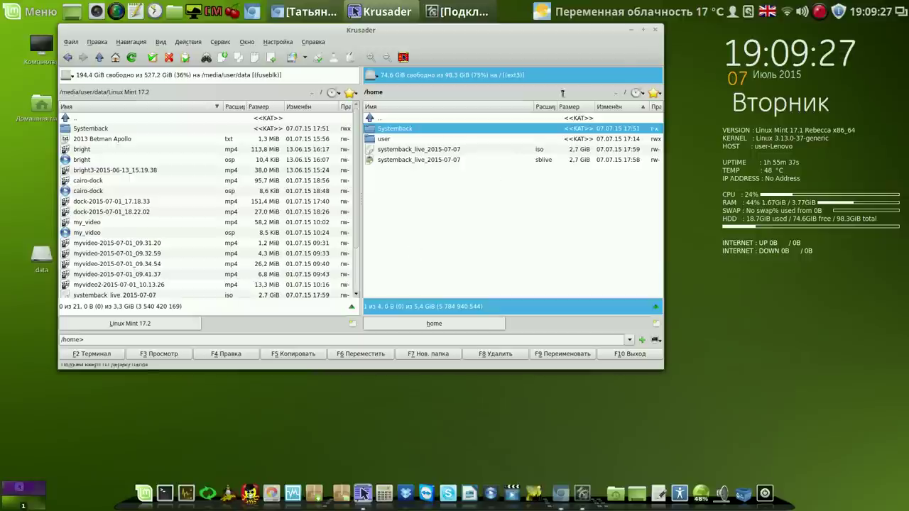
{"action": "left_click", "coordinate": [656, 33]}
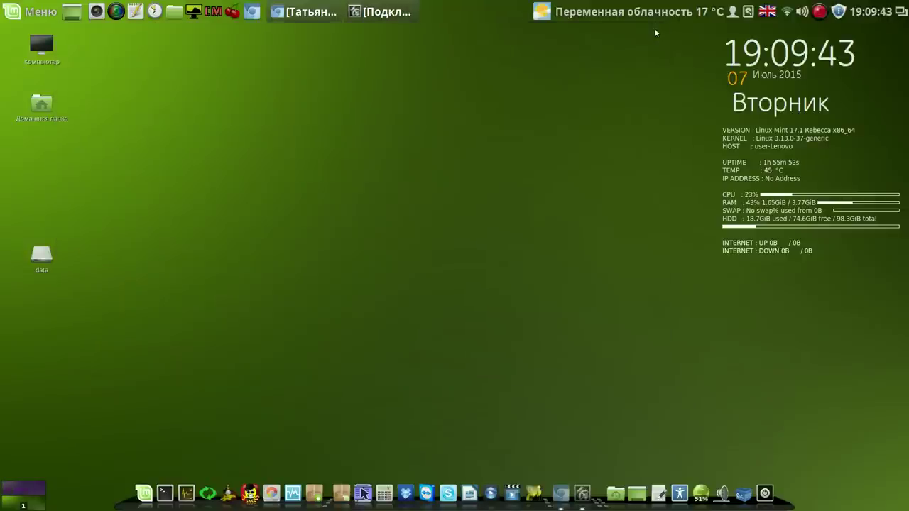
Step: Open the Update Manager, move its window higher on the desktop, and check for new updates
{"action": "left_click", "coordinate": [838, 11]}
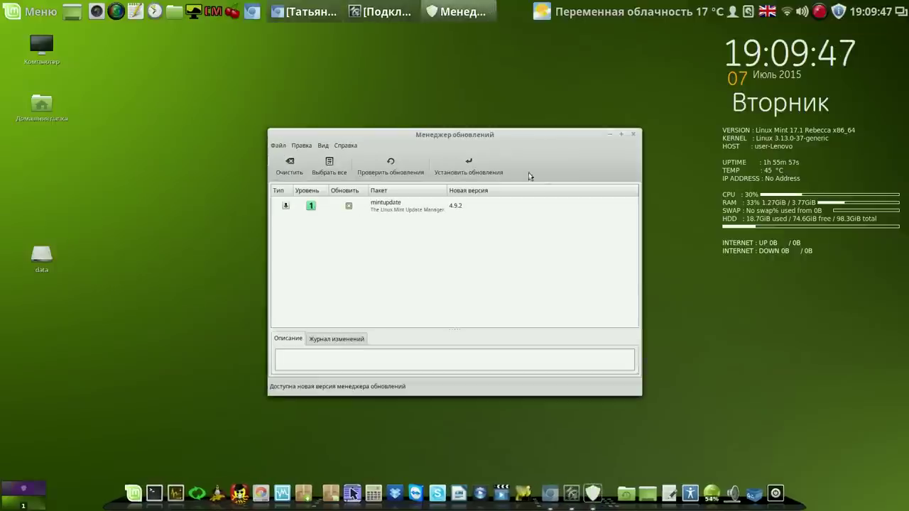
{"action": "left_click_drag", "start_coordinate": [513, 137], "coordinate": [460, 60]}
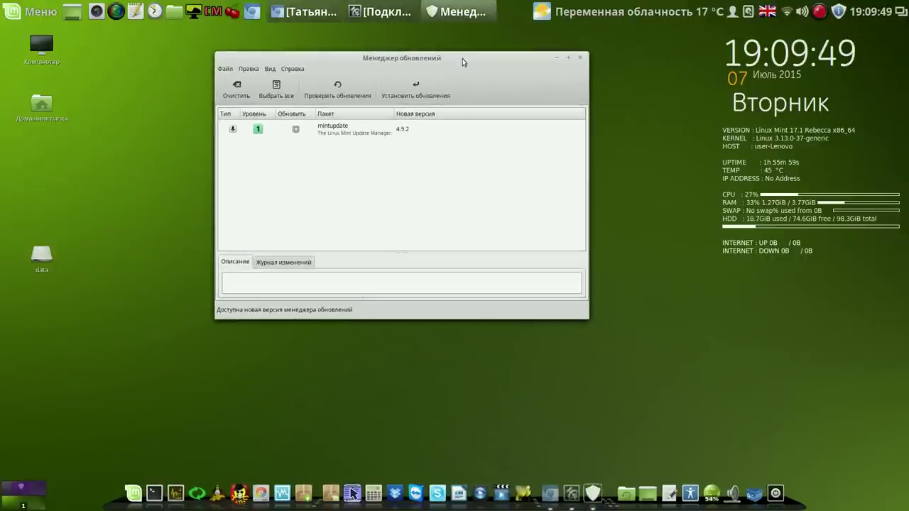
{"action": "left_click", "coordinate": [351, 90]}
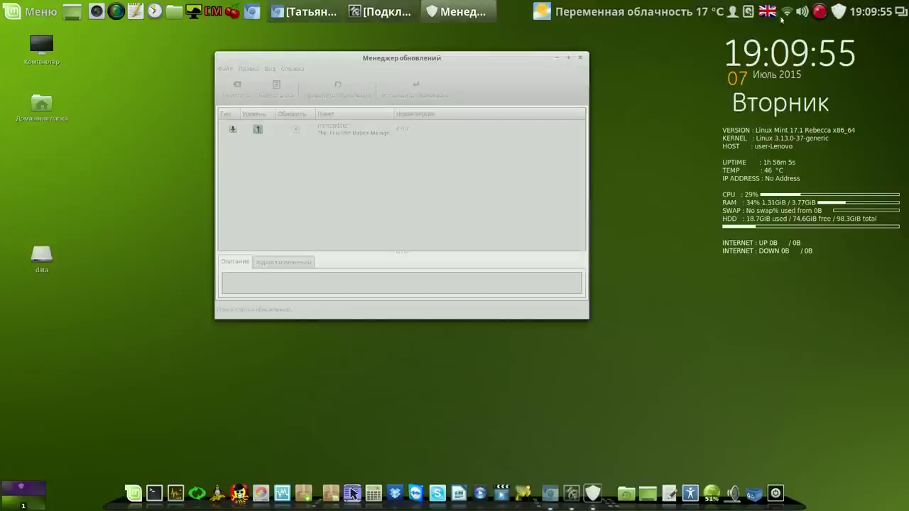
{"action": "right_click", "coordinate": [838, 12]}
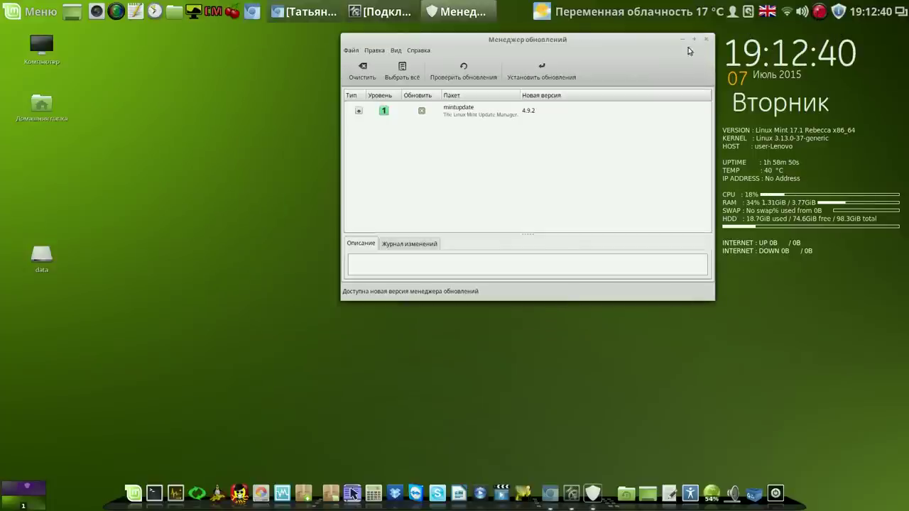
Step: Install the mintupdate 4.9.2 update, authenticating with the account password
{"action": "left_click", "coordinate": [535, 75]}
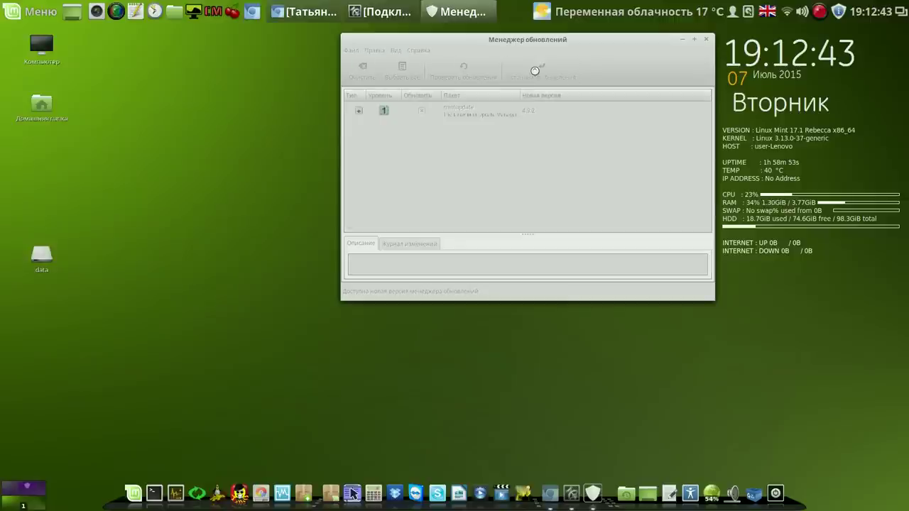
{"action": "left_click", "coordinate": [820, 12]}
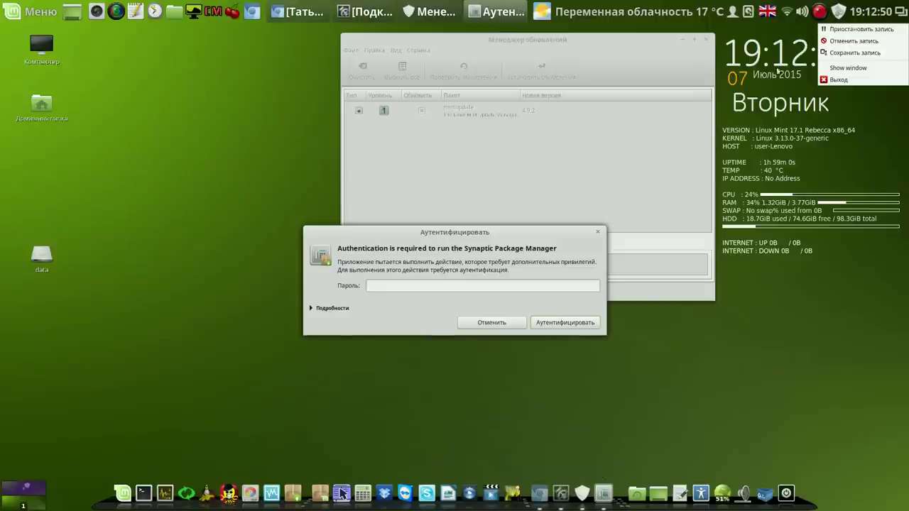
{"action": "left_click", "coordinate": [490, 287]}
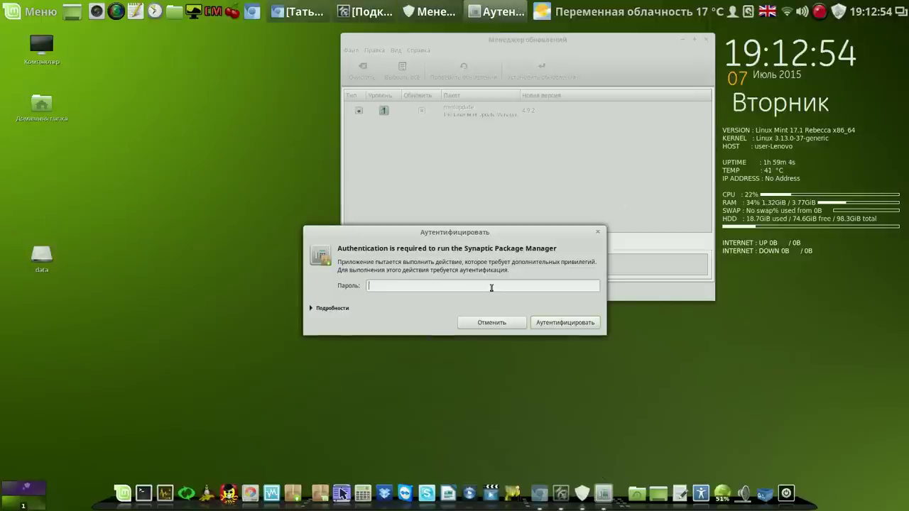
{"action": "type", "text": "•••"}
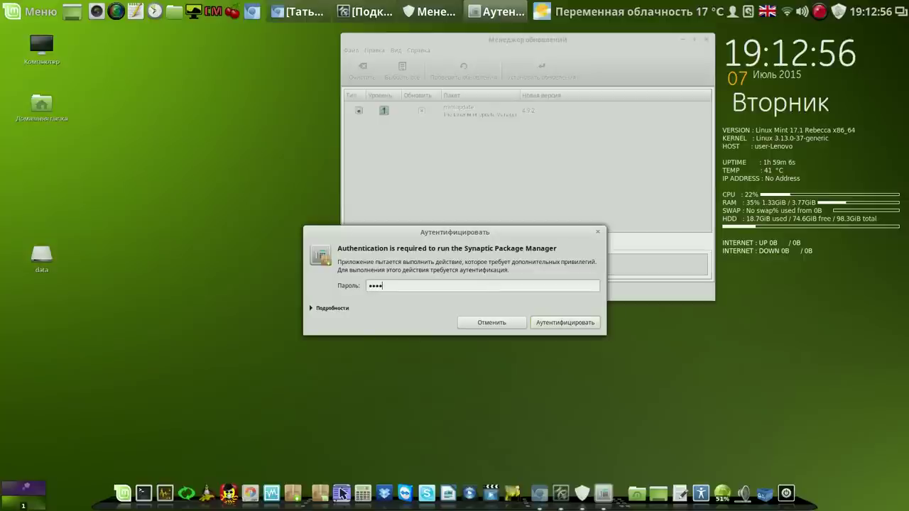
{"action": "key", "text": "Return"}
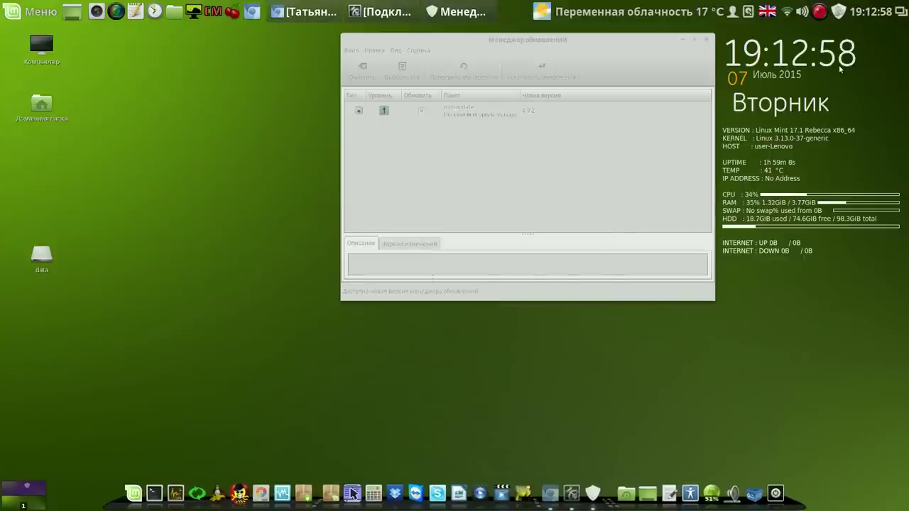
{"action": "left_click", "coordinate": [823, 12]}
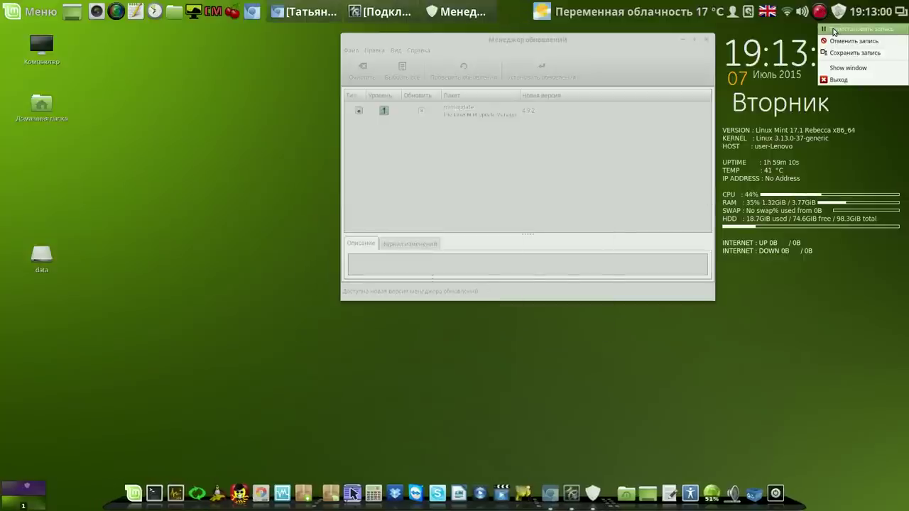
{"action": "left_click", "coordinate": [834, 32]}
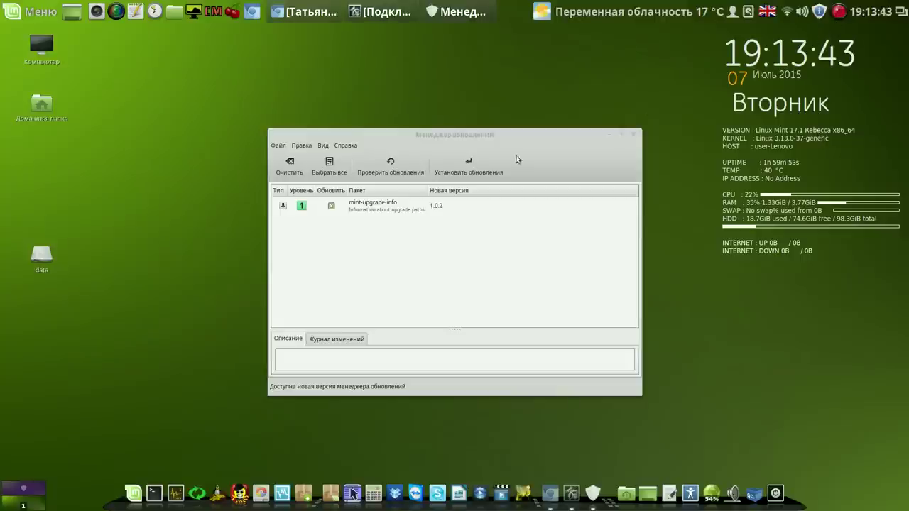
Step: Install the mint-upgrade-info 1.0.2 update, entering the account password to authorize it
{"action": "left_click", "coordinate": [488, 170]}
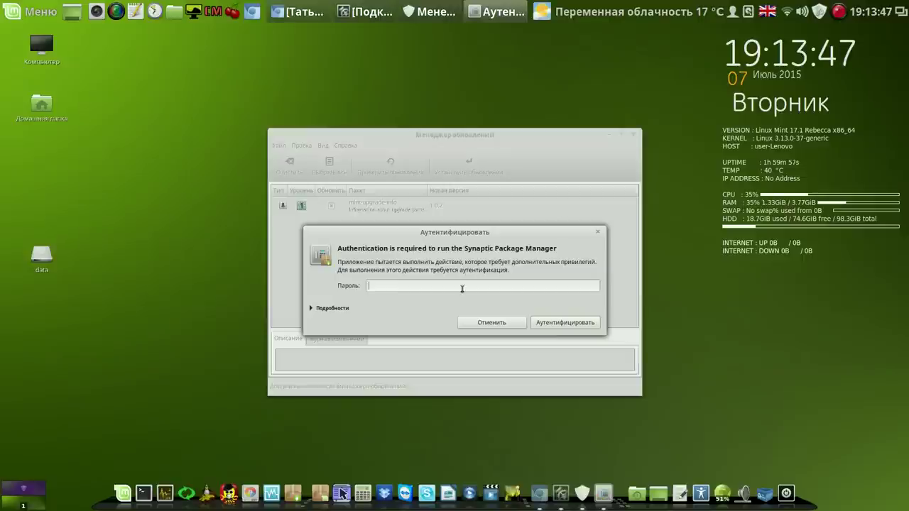
{"action": "type", "text": "****"}
{"action": "key", "text": "Return"}
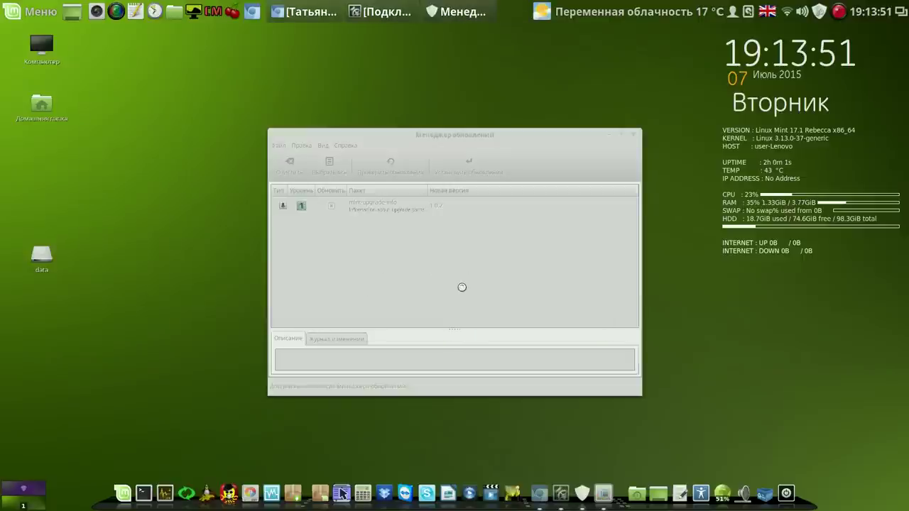
{"action": "left_click", "coordinate": [840, 12]}
{"action": "left_click", "coordinate": [846, 30]}
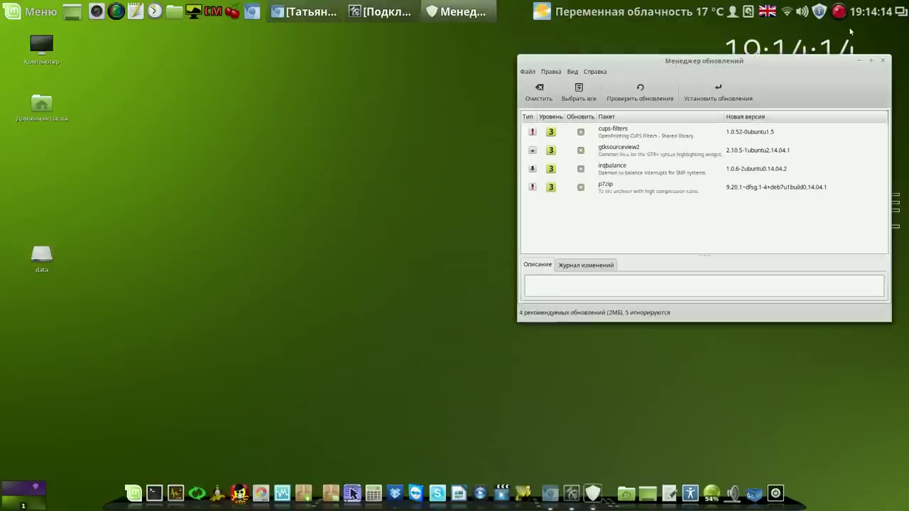
Step: Install the cups-filters, gtksourceview2, irqbalance and p7zip updates, entering the account password to authorize them
{"action": "left_click", "coordinate": [718, 92]}
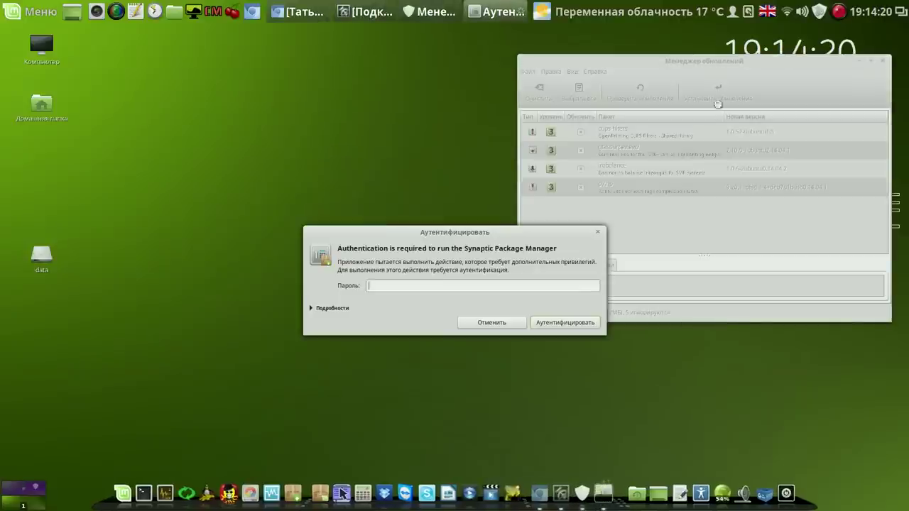
{"action": "type", "text": "****"}
{"action": "key", "text": "Return"}
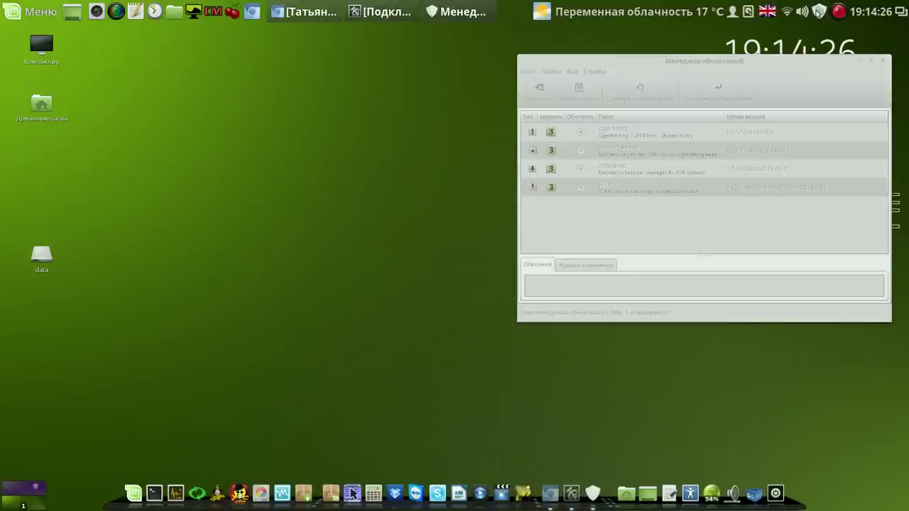
{"action": "left_click", "coordinate": [839, 13]}
{"action": "left_click", "coordinate": [852, 29]}
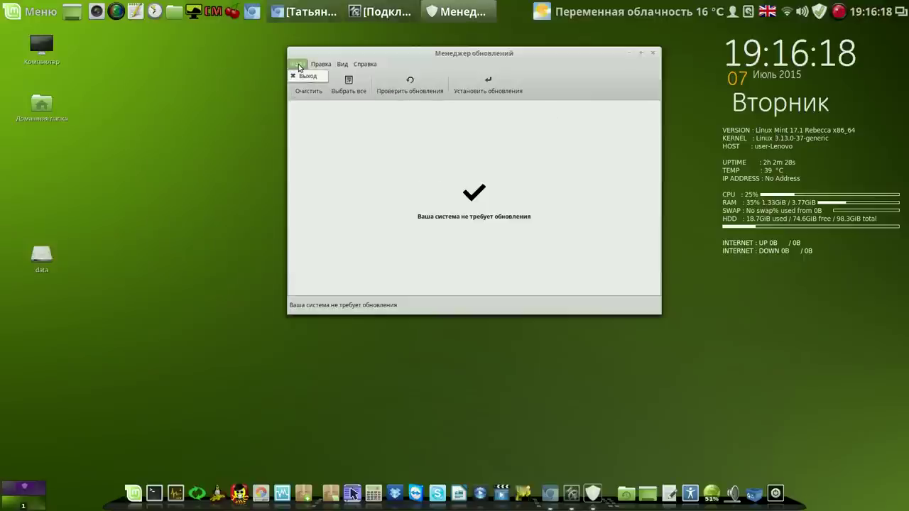
Step: Start the upgrade to Linux Mint 17.2 Rafaela and proceed past the release notes and new features to the requirements page
{"action": "left_click", "coordinate": [320, 65]}
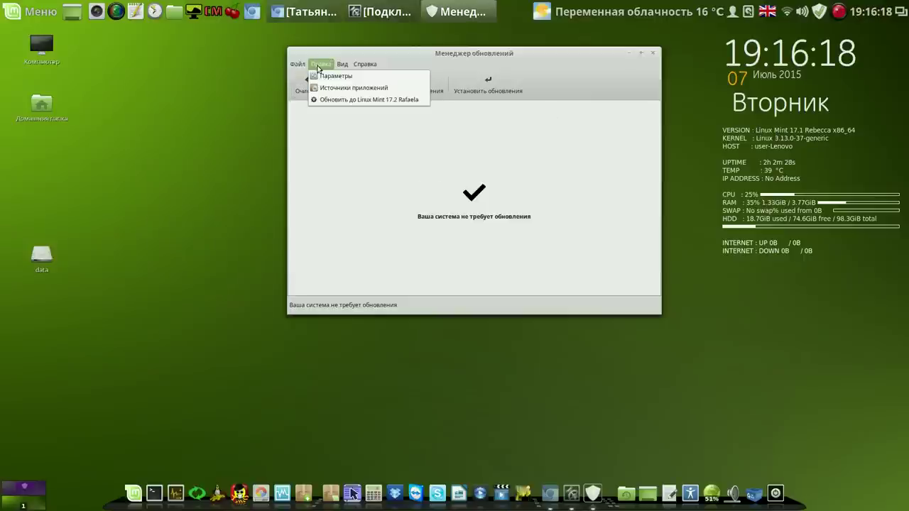
{"action": "left_click", "coordinate": [367, 100]}
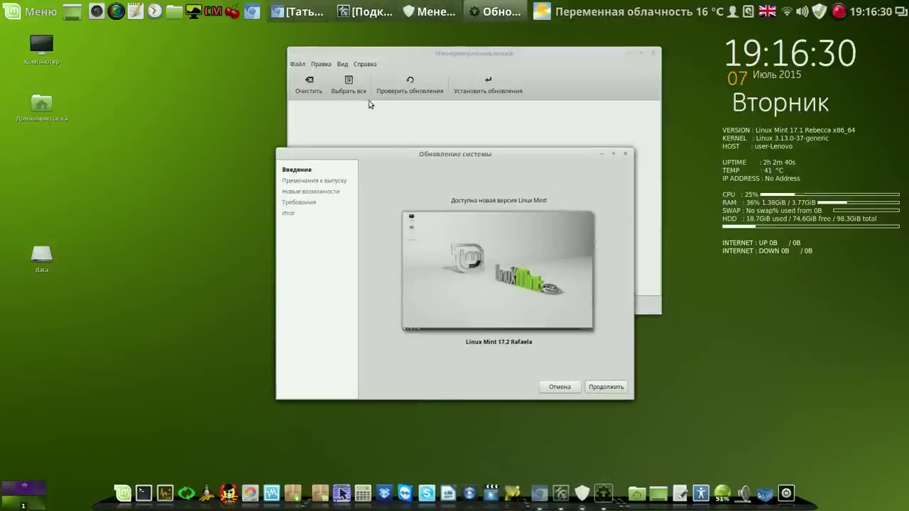
{"action": "left_click", "coordinate": [607, 387]}
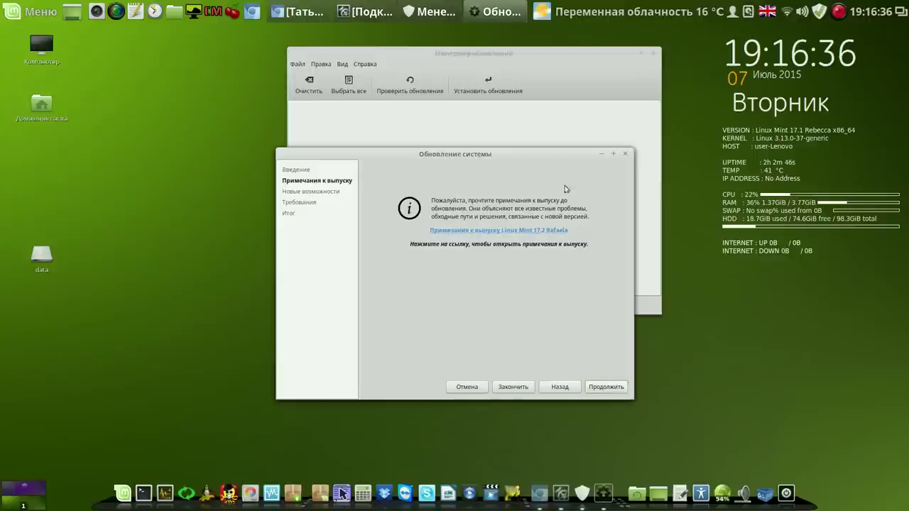
{"action": "left_click", "coordinate": [603, 390]}
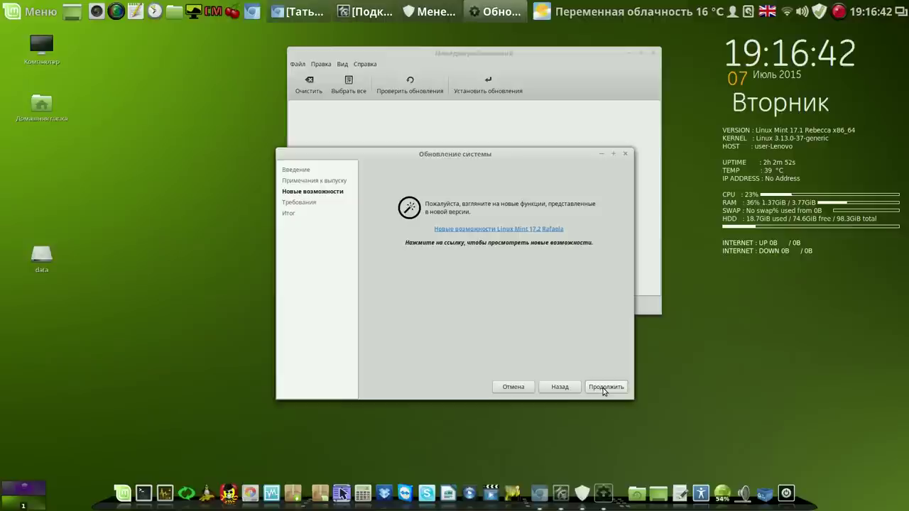
{"action": "left_click", "coordinate": [603, 389]}
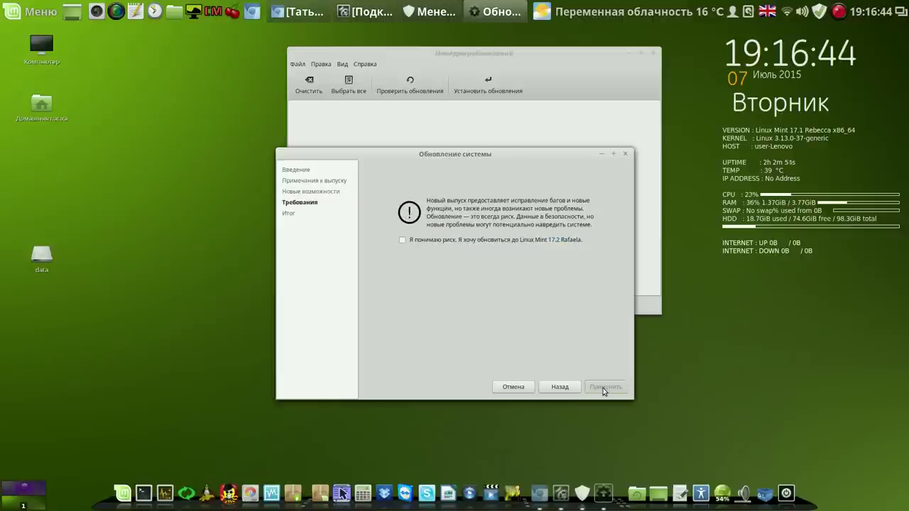
Step: Accept the upgrade risk for Linux Mint 17.2 Rafaela and apply the upgrade, entering the account password to authorize it
{"action": "left_click", "coordinate": [403, 242]}
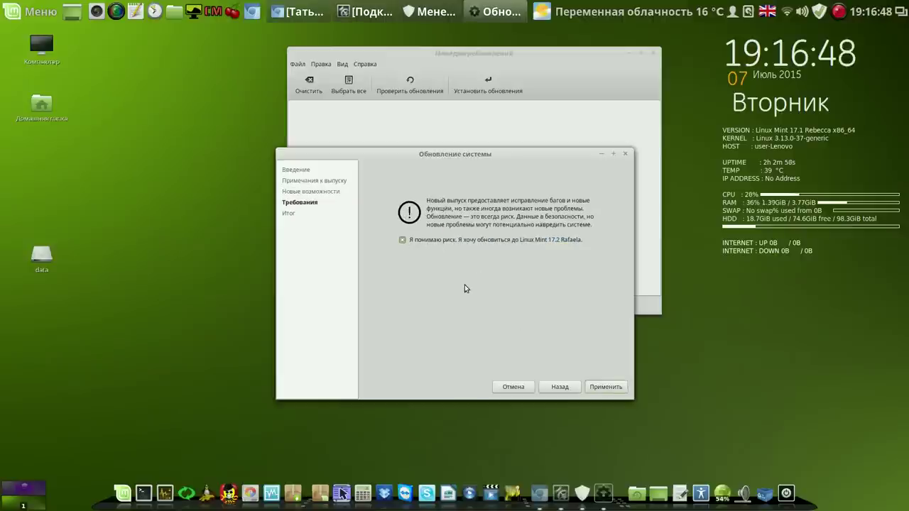
{"action": "left_click", "coordinate": [608, 387]}
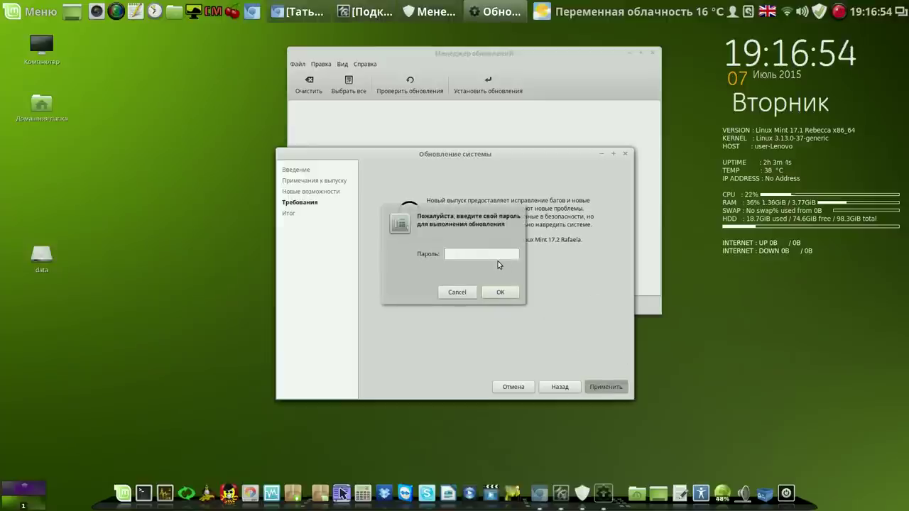
{"action": "type", "text": "***"}
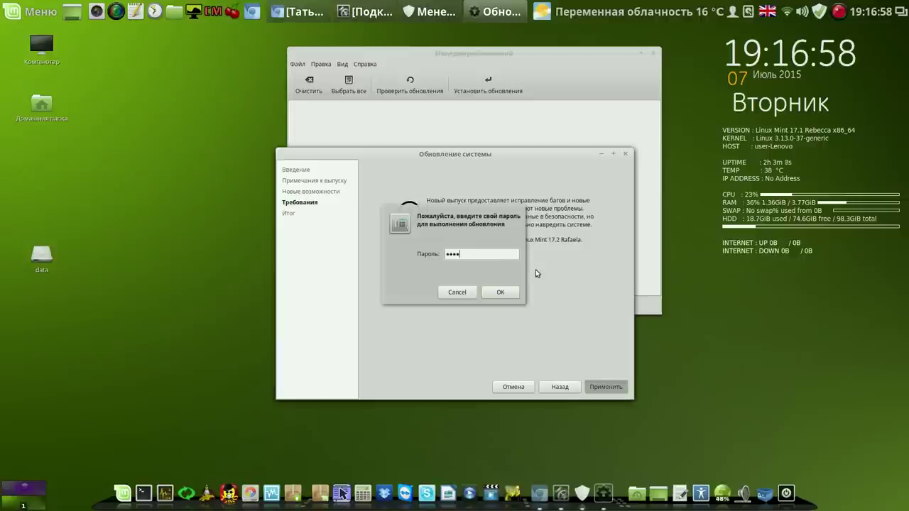
{"action": "left_click", "coordinate": [503, 292]}
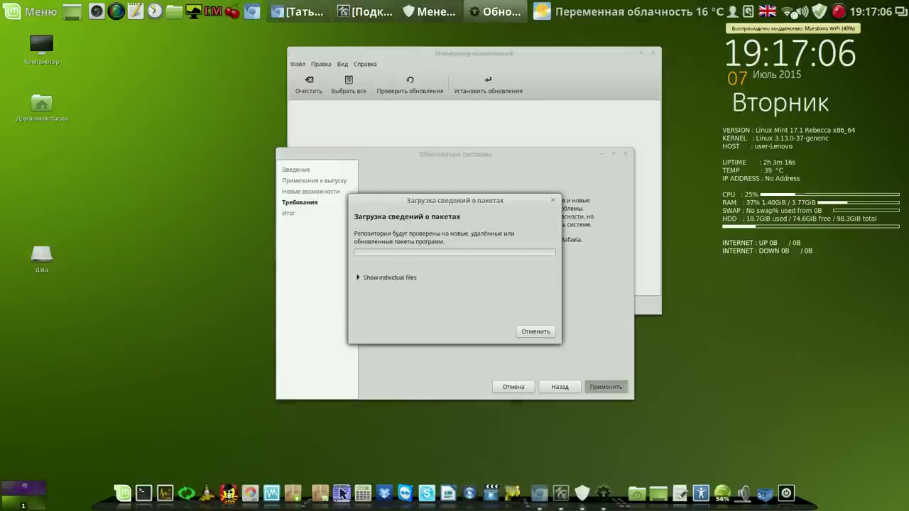
{"action": "left_click", "coordinate": [840, 12]}
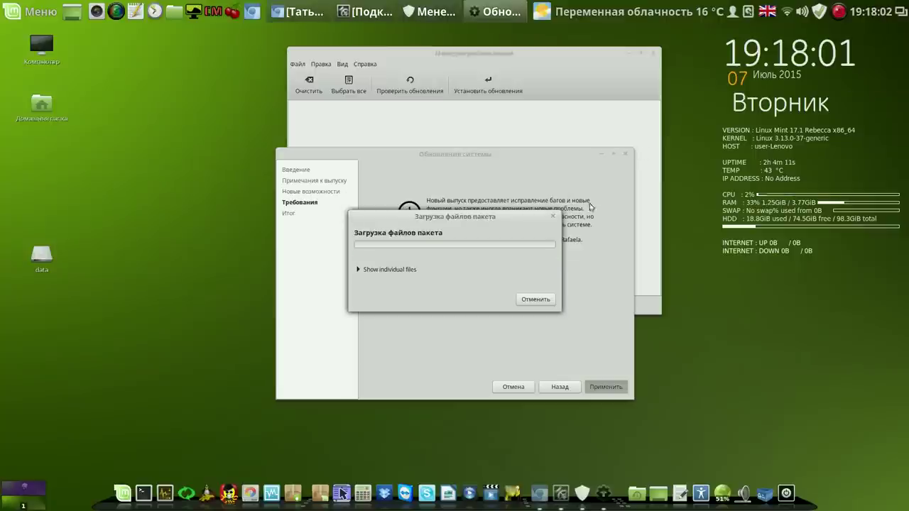
{"action": "left_click_drag", "start_coordinate": [528, 218], "coordinate": [501, 295]}
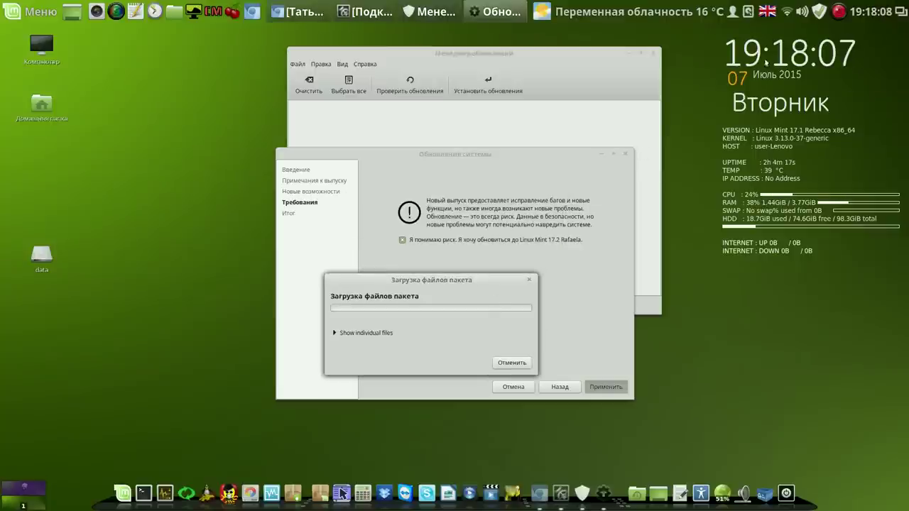
{"action": "left_click", "coordinate": [840, 14]}
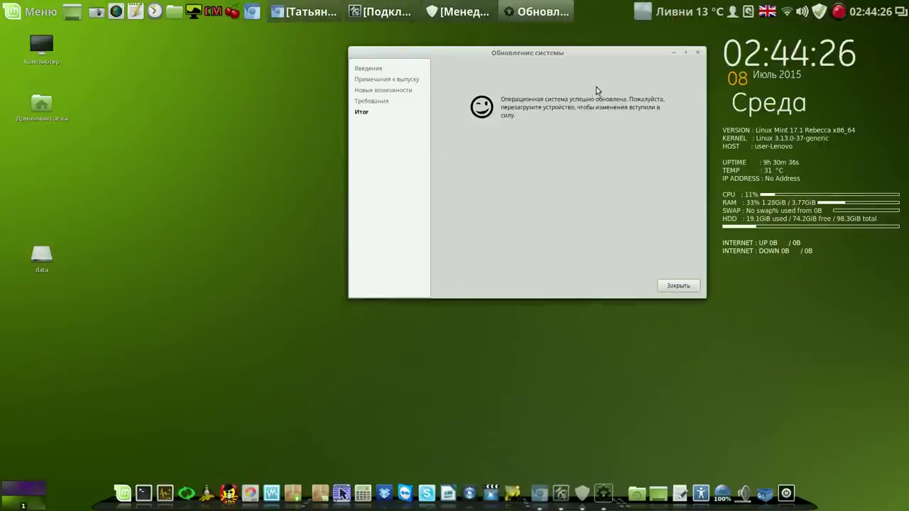
{"action": "left_click_drag", "start_coordinate": [624, 57], "coordinate": [504, 66]}
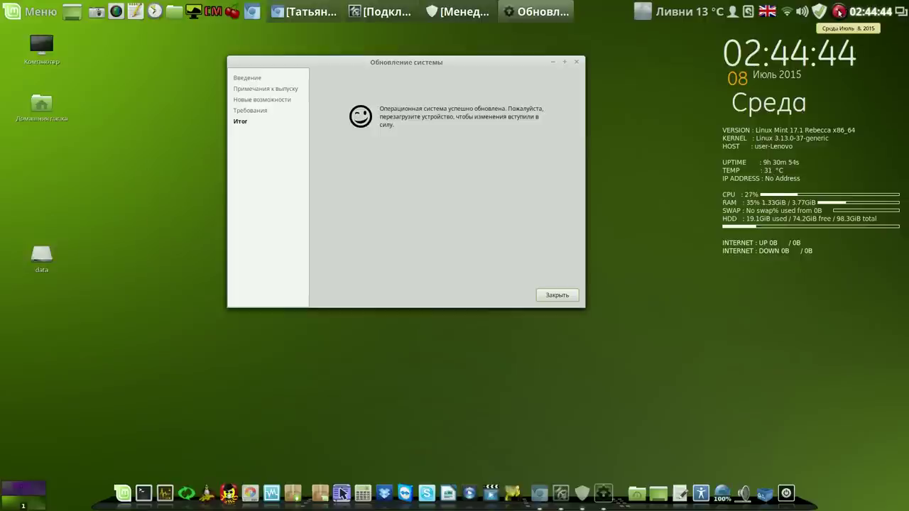
{"action": "left_click", "coordinate": [839, 12]}
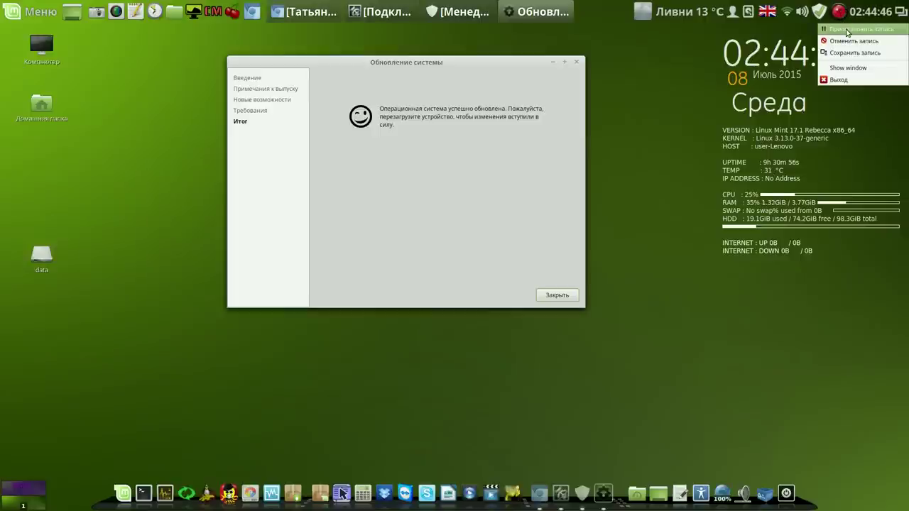
{"action": "left_click", "coordinate": [847, 30]}
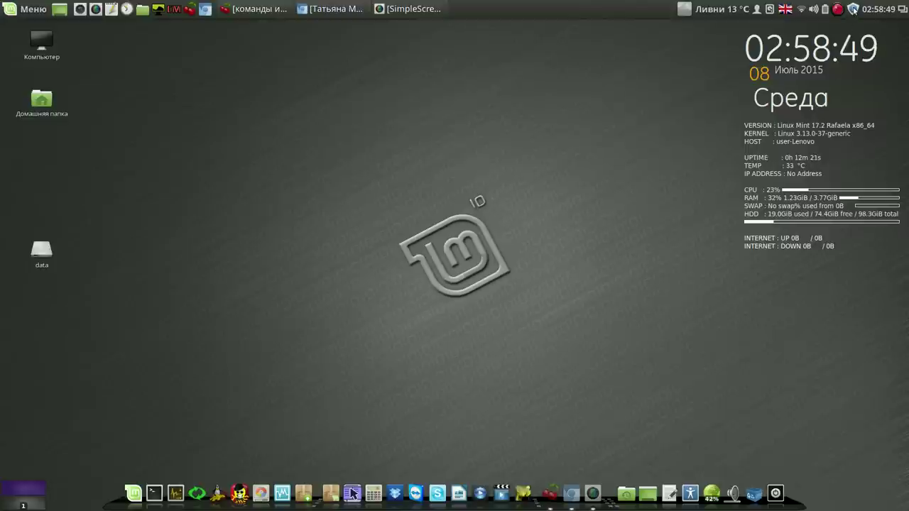
Step: Open the Update Manager in the upgraded system, move its window higher, and refresh the list of available updates
{"action": "left_click", "coordinate": [851, 8]}
{"action": "left_click_drag", "start_coordinate": [563, 139], "coordinate": [526, 66]}
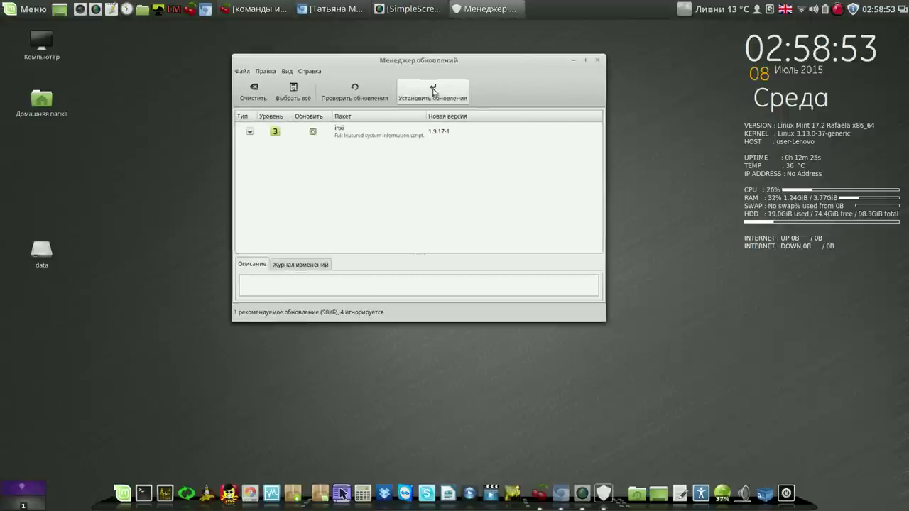
{"action": "left_click", "coordinate": [371, 95]}
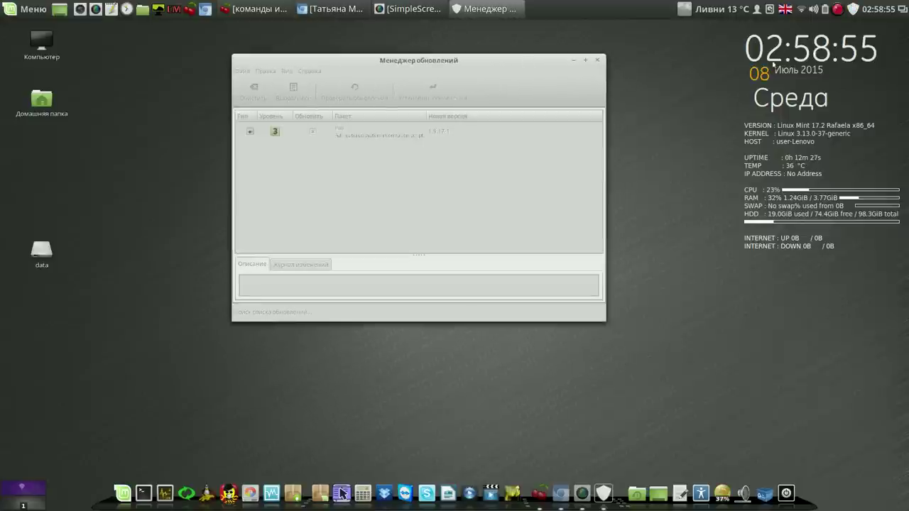
{"action": "right_click", "coordinate": [838, 9]}
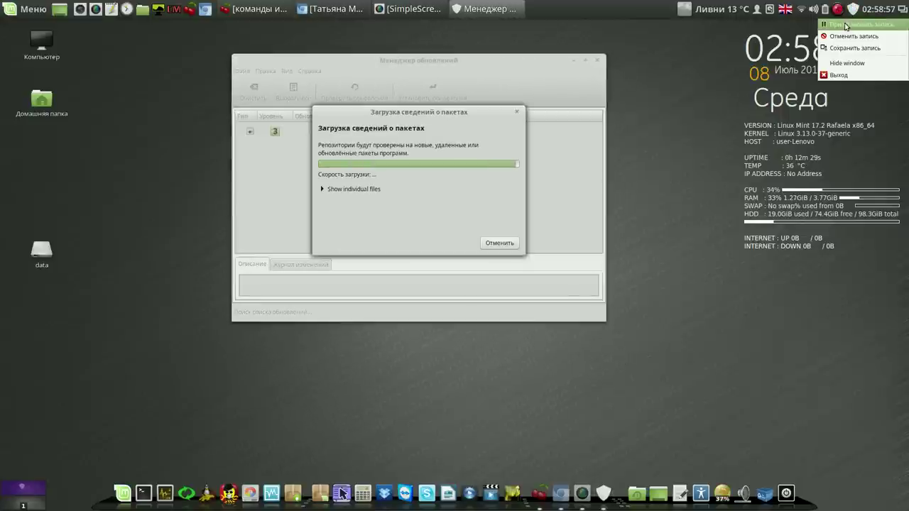
{"action": "left_click", "coordinate": [845, 26]}
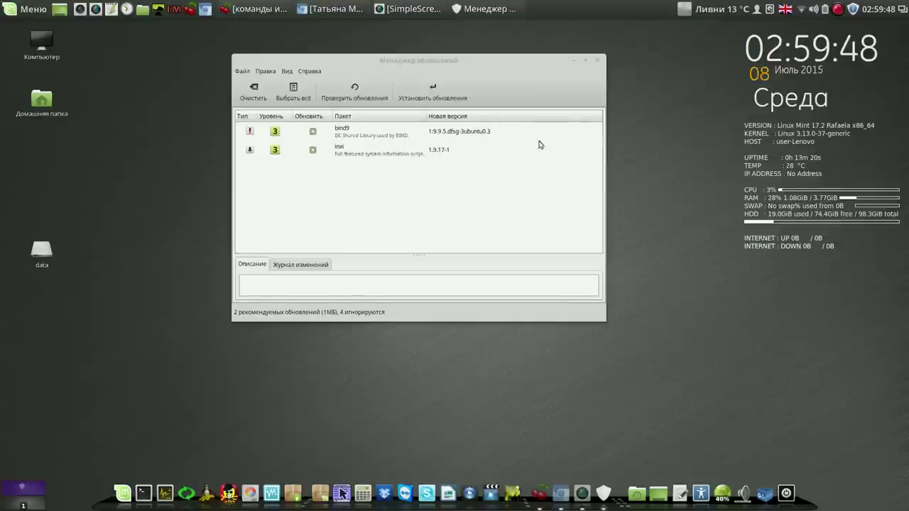
Step: Install the bind9 and inxi updates, entering the account password to authorize them, and close the Update Manager
{"action": "left_click", "coordinate": [435, 95]}
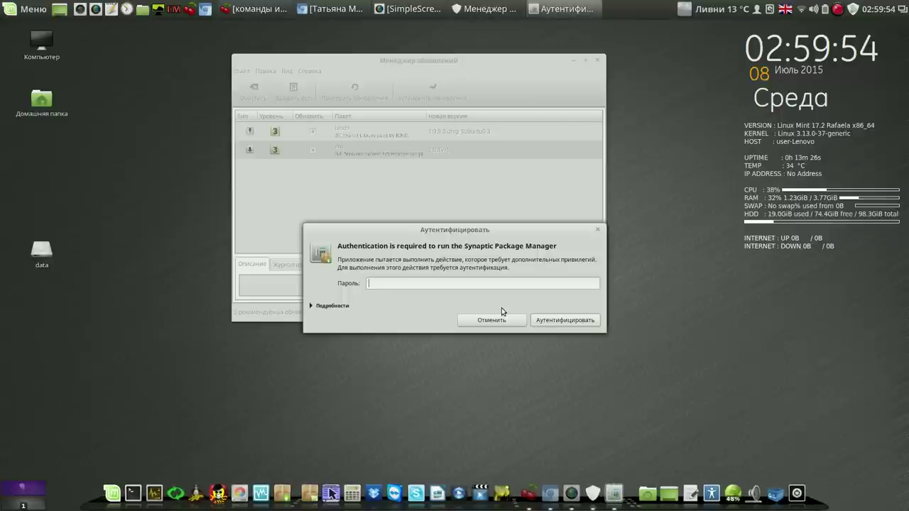
{"action": "type", "text": "a"}
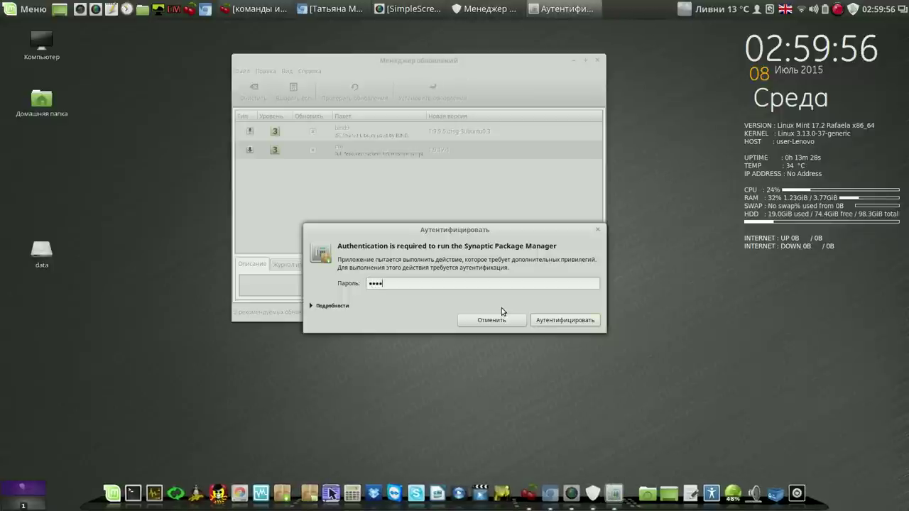
{"action": "key", "text": "Return"}
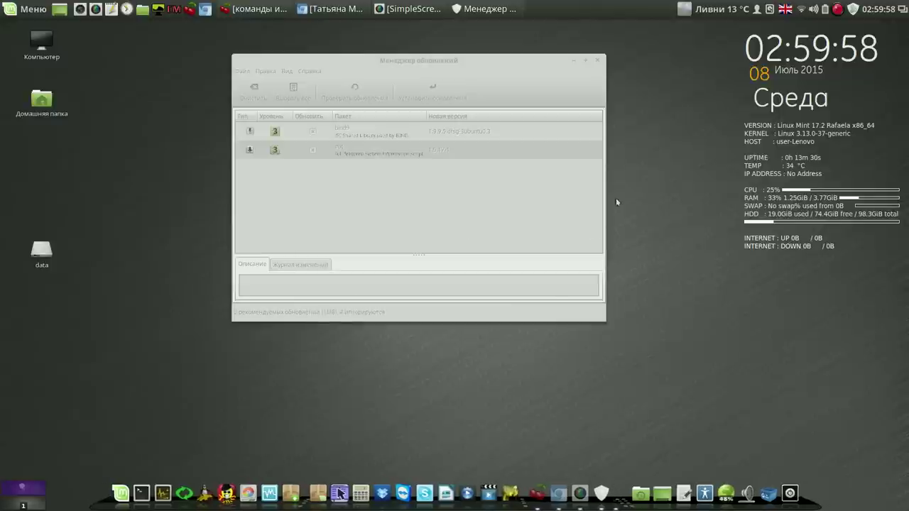
{"action": "left_click", "coordinate": [838, 10]}
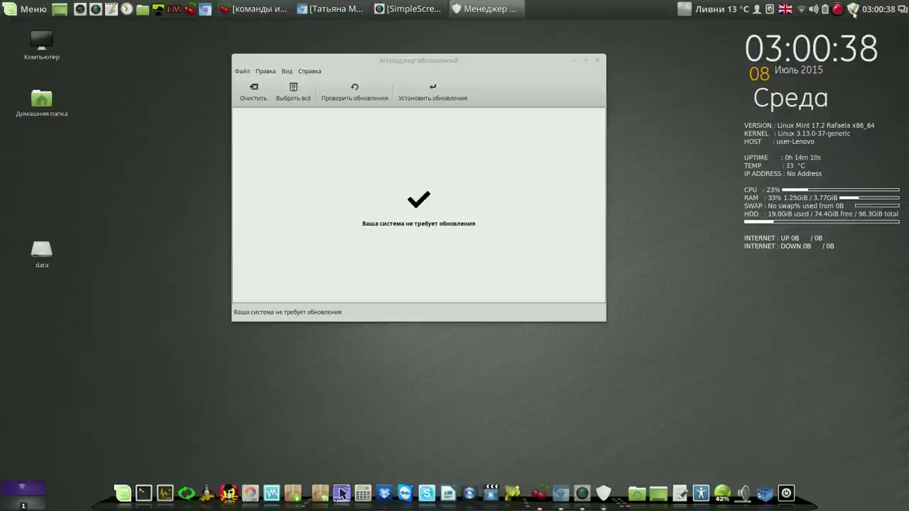
{"action": "left_click", "coordinate": [597, 60]}
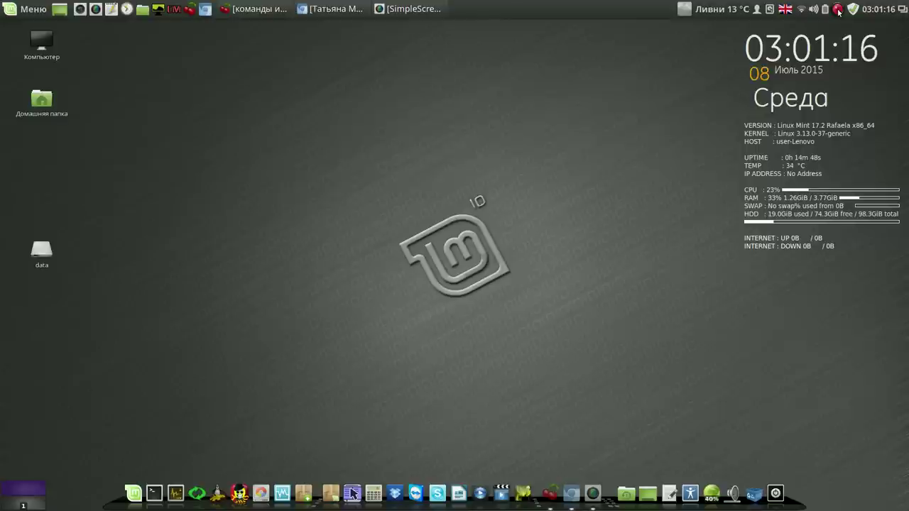
{"action": "left_click", "coordinate": [839, 10]}
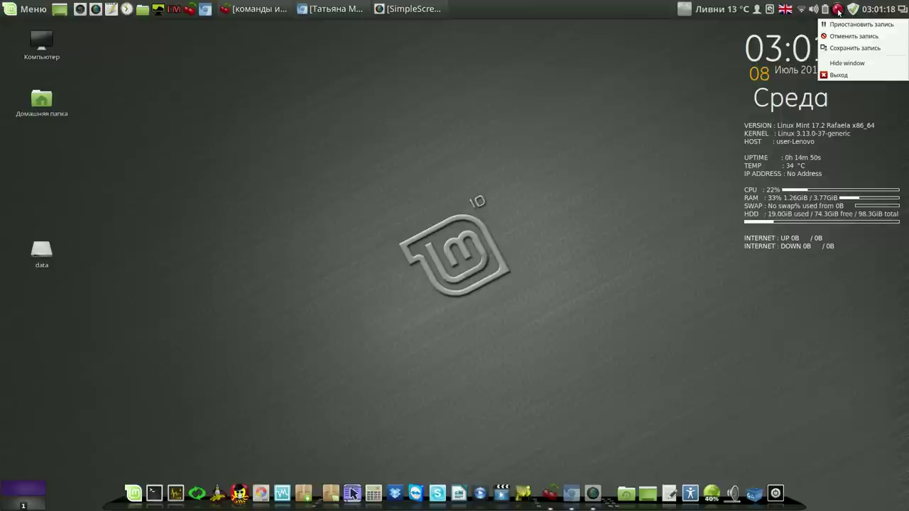
{"action": "left_click", "coordinate": [857, 24]}
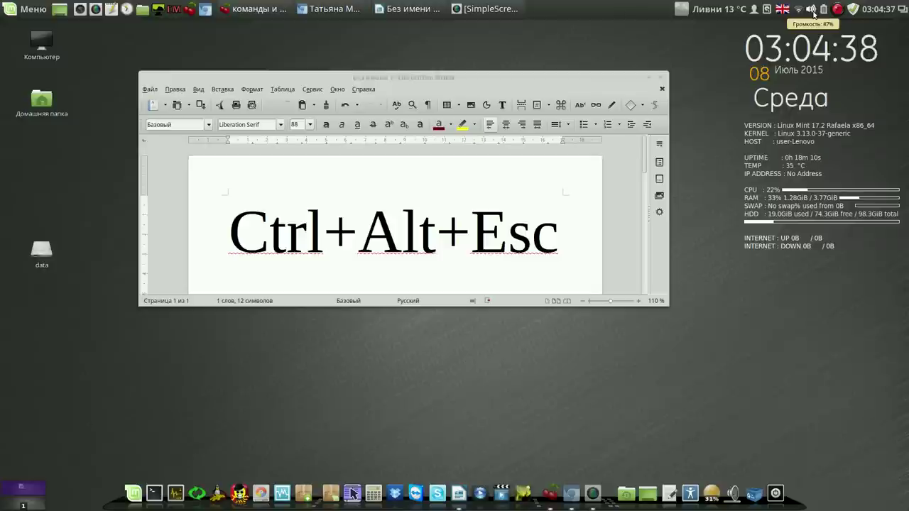
Step: Shift the LibreOffice Writer window slightly sideways and restart the Cinnamon desktop with the document still open
{"action": "left_click", "coordinate": [573, 80]}
{"action": "mouse_move", "coordinate": [573, 80]}
{"action": "left_mouse_down"}
{"action": "mouse_move", "coordinate": [572, 71]}
{"action": "mouse_move", "coordinate": [588, 80]}
{"action": "left_mouse_up"}
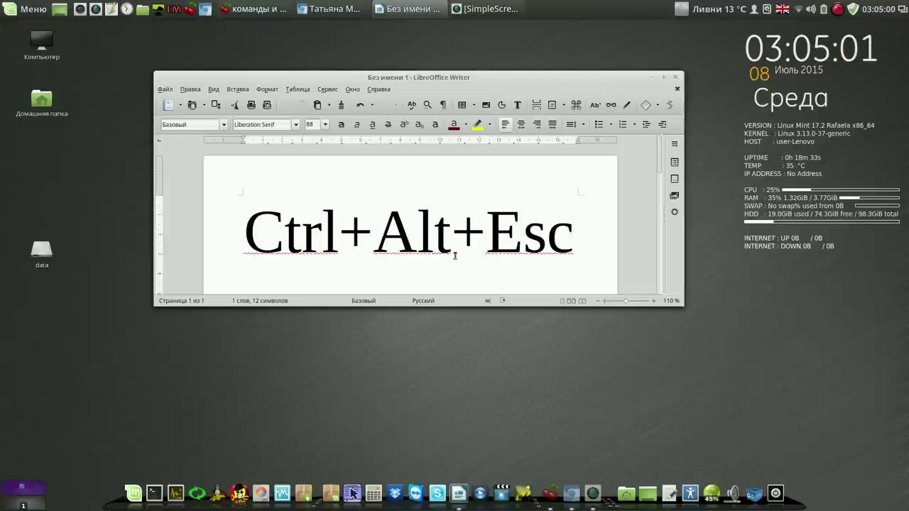
{"action": "key", "text": "ctrl+alt+Escape"}
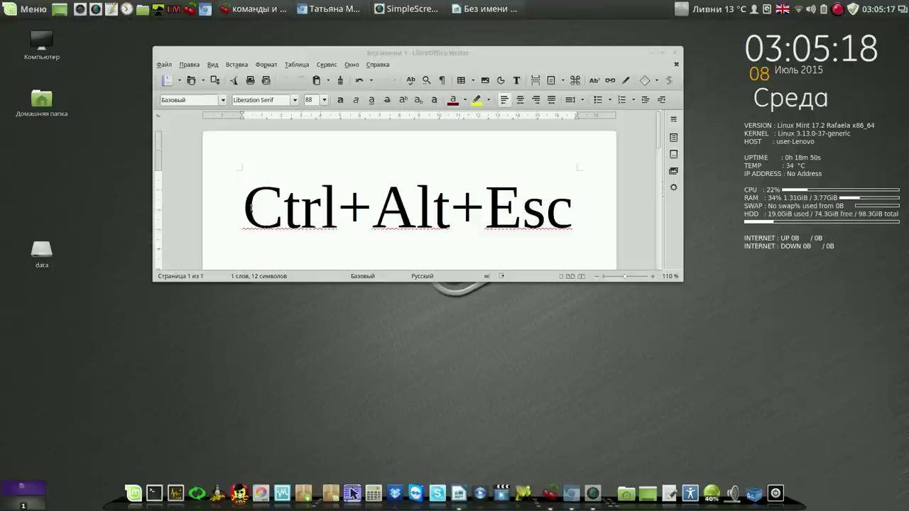
{"action": "left_click_drag", "start_coordinate": [246, 205], "coordinate": [585, 213]}
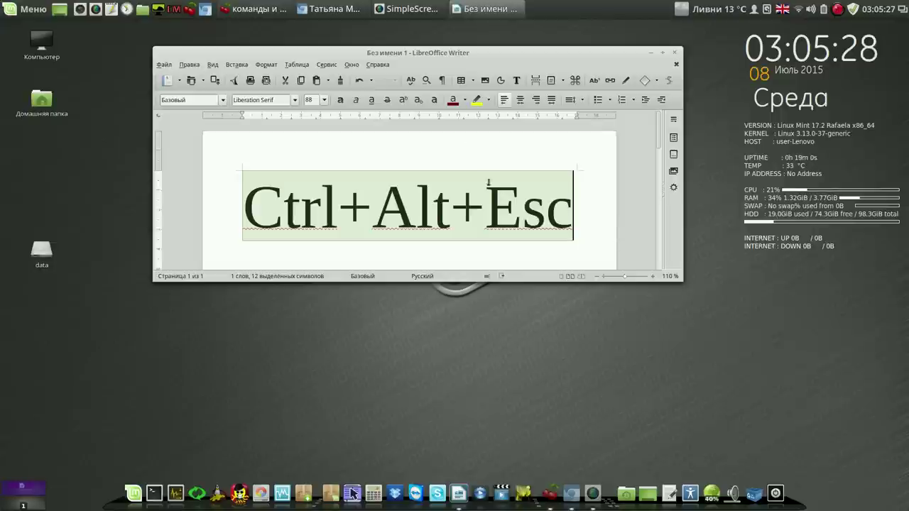
{"action": "left_click", "coordinate": [483, 160]}
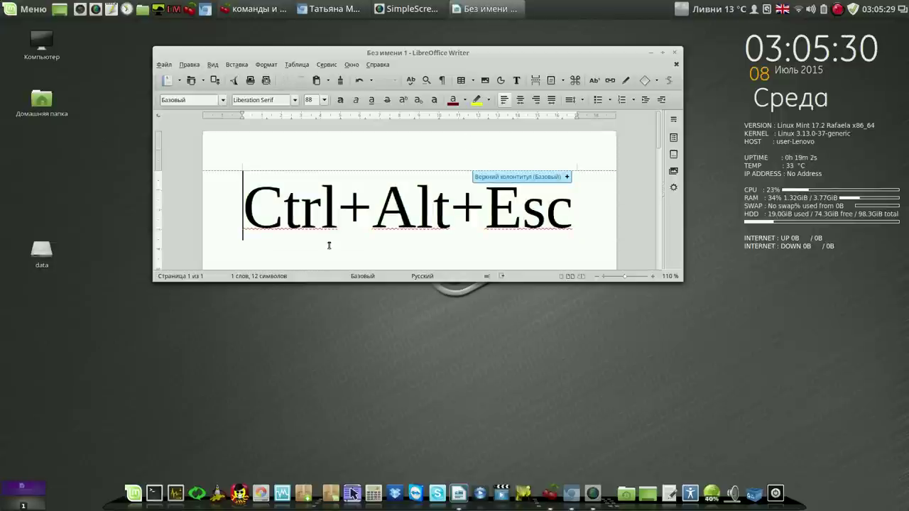
{"action": "left_click", "coordinate": [838, 10]}
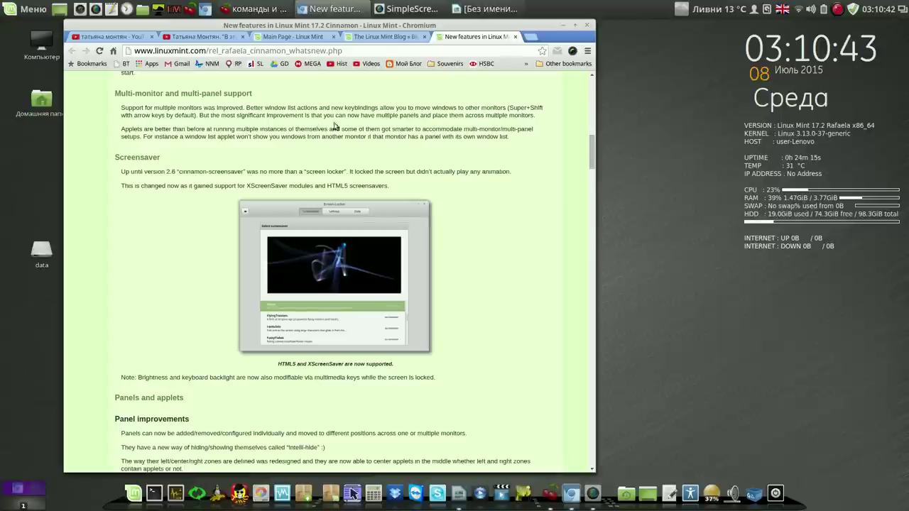
Step: Read the Linux Mint 17.2 Cinnamon new features page from the screensaver section down to the Nemo improvements
{"action": "left_click_drag", "start_coordinate": [592, 142], "coordinate": [592, 149]}
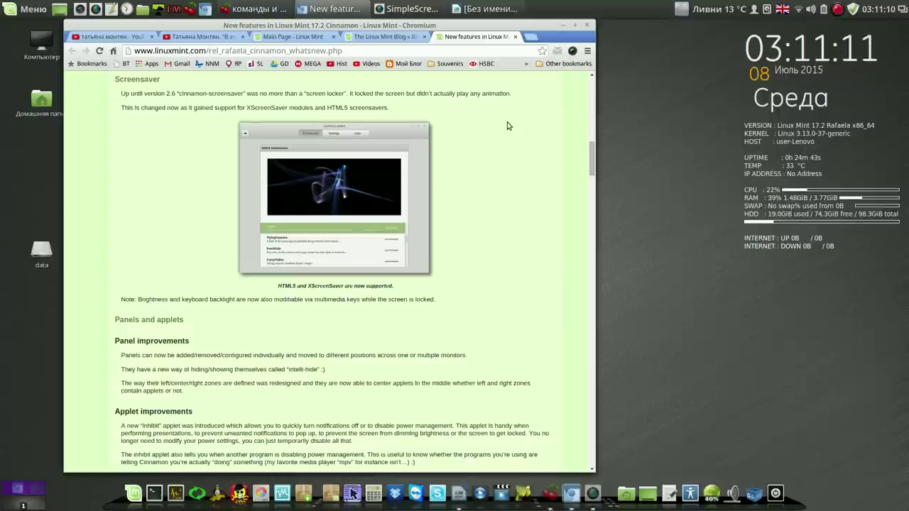
{"action": "scroll", "coordinate": [593, 152], "scroll_direction": "down", "scroll_amount": 1}
{"action": "left_click_drag", "start_coordinate": [593, 152], "coordinate": [596, 173]}
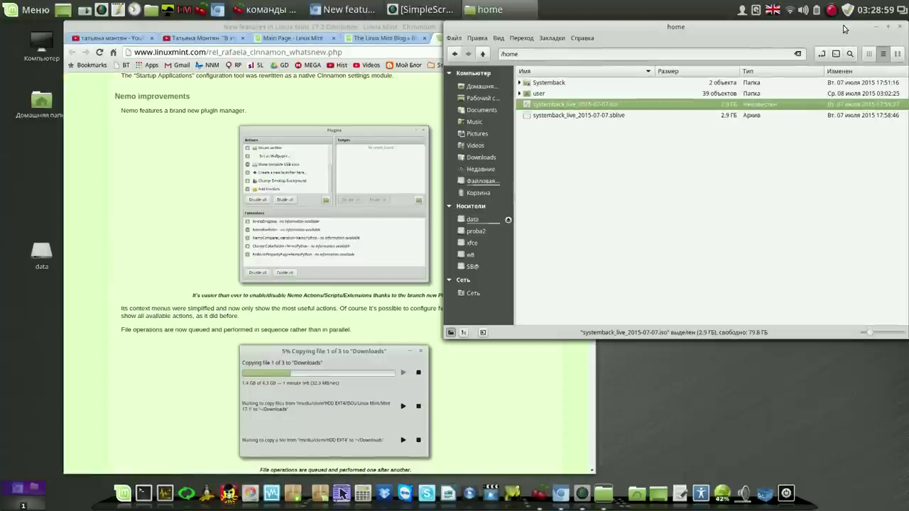
Step: Look through every page of the Nemo file management preferences, from views to toolbar options, and close the preferences and the home folder window
{"action": "left_click", "coordinate": [481, 39]}
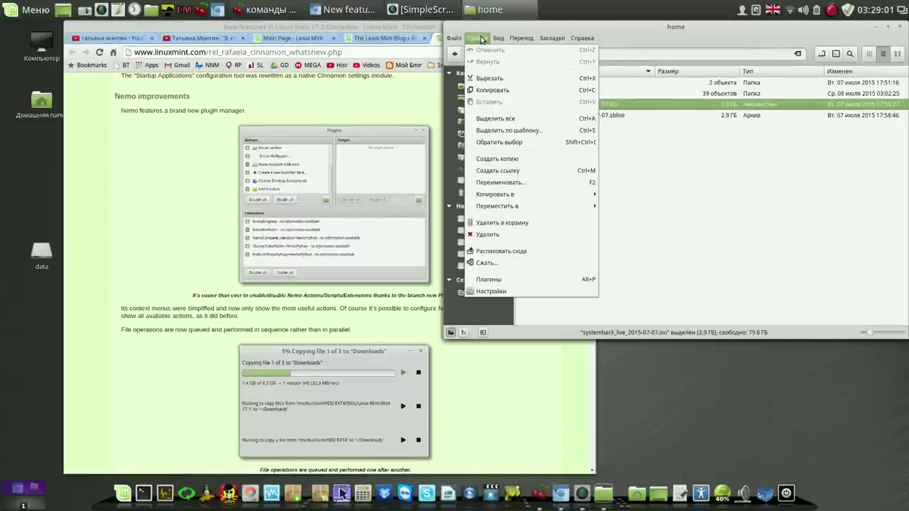
{"action": "left_click", "coordinate": [473, 292]}
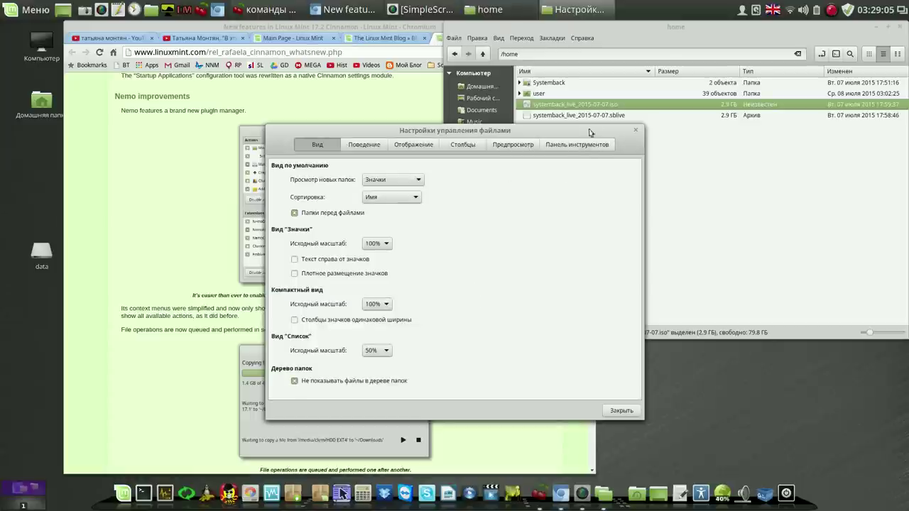
{"action": "left_click_drag", "start_coordinate": [585, 125], "coordinate": [615, 27]}
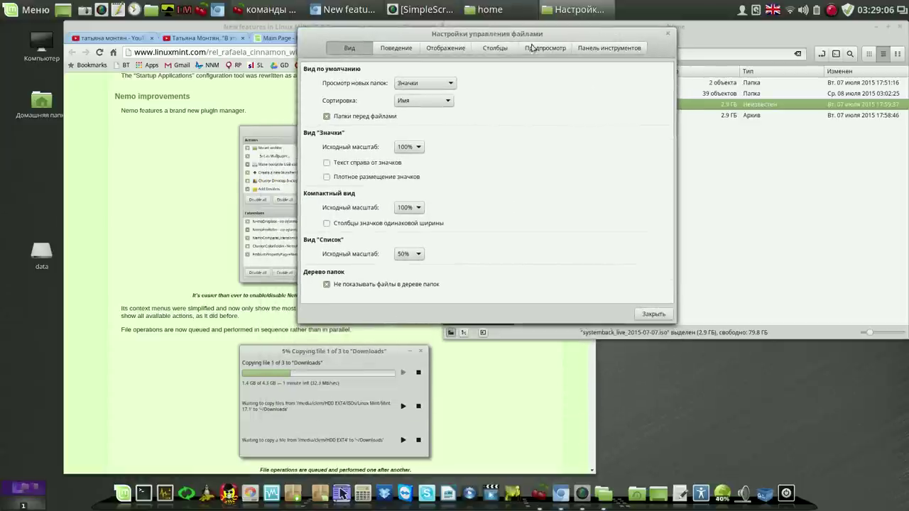
{"action": "left_click", "coordinate": [404, 50]}
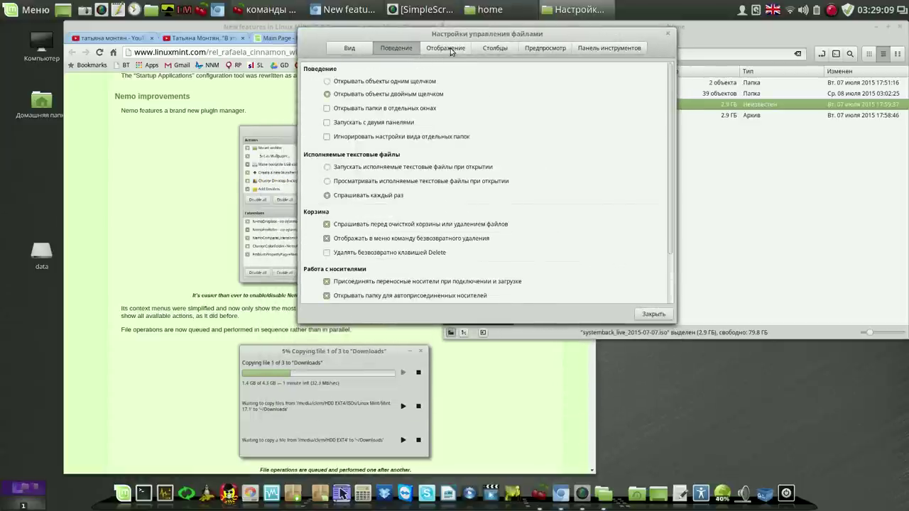
{"action": "left_click", "coordinate": [450, 50]}
{"action": "left_click", "coordinate": [495, 48]}
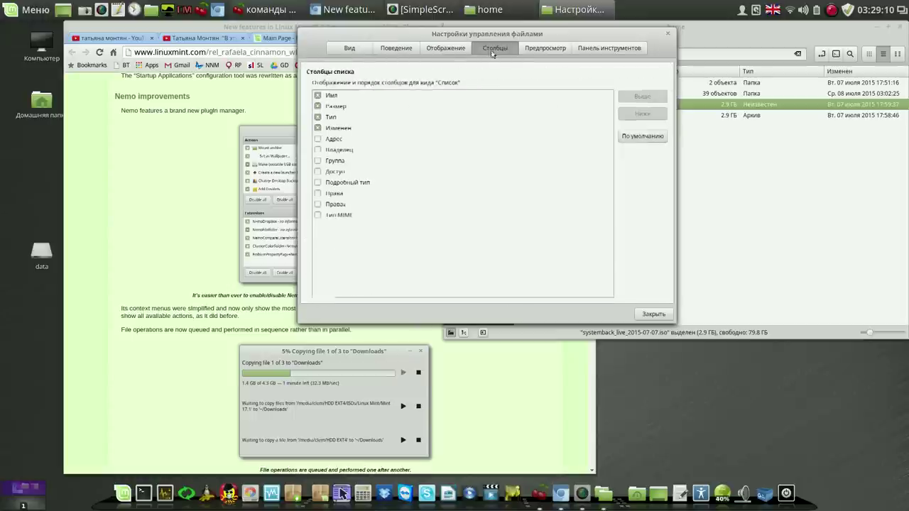
{"action": "left_click", "coordinate": [538, 52]}
{"action": "left_click", "coordinate": [602, 49]}
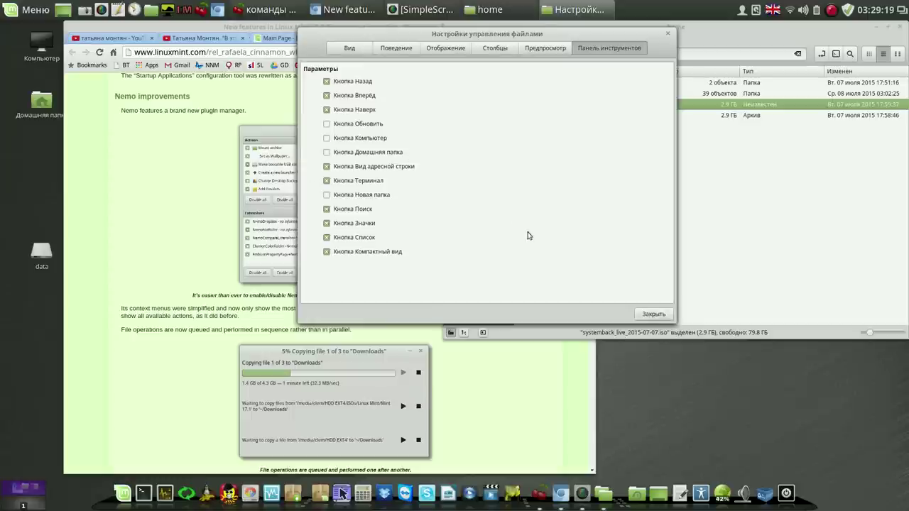
{"action": "left_click", "coordinate": [653, 314]}
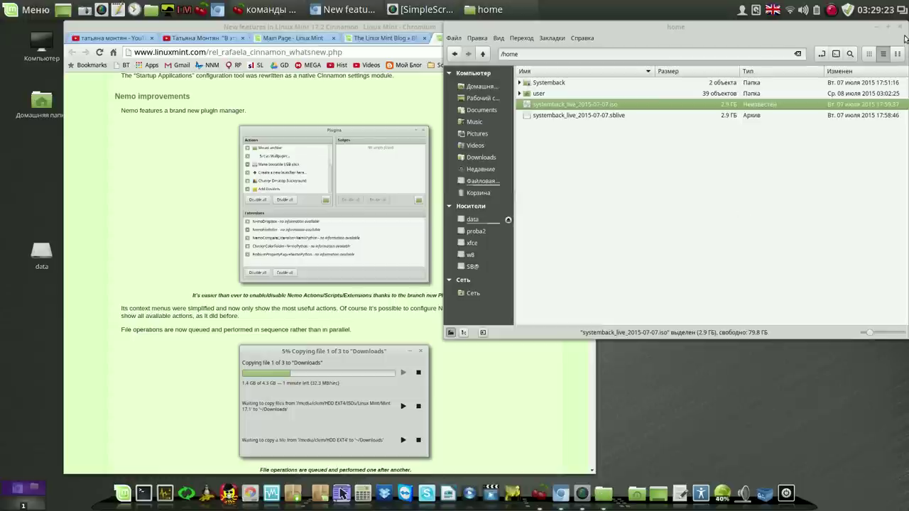
{"action": "left_click", "coordinate": [900, 27]}
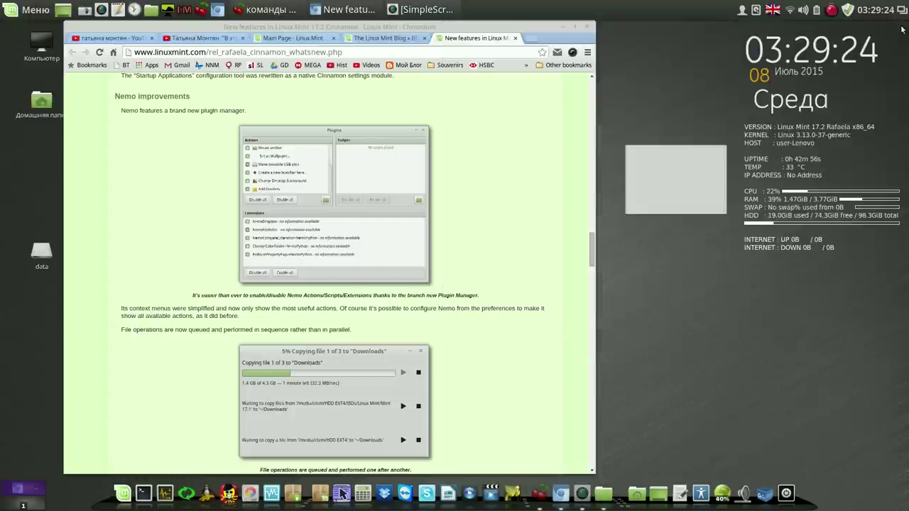
{"action": "right_click", "coordinate": [832, 10]}
{"action": "left_click", "coordinate": [847, 26]}
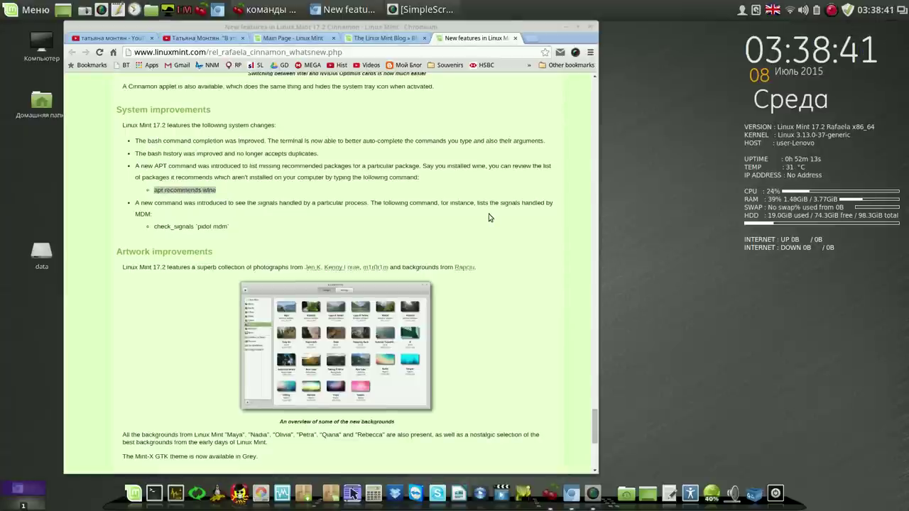
Step: Run apt recommends wine in a new terminal placed beside the System improvements text and review the missing packages it reports
{"action": "left_click", "coordinate": [154, 492]}
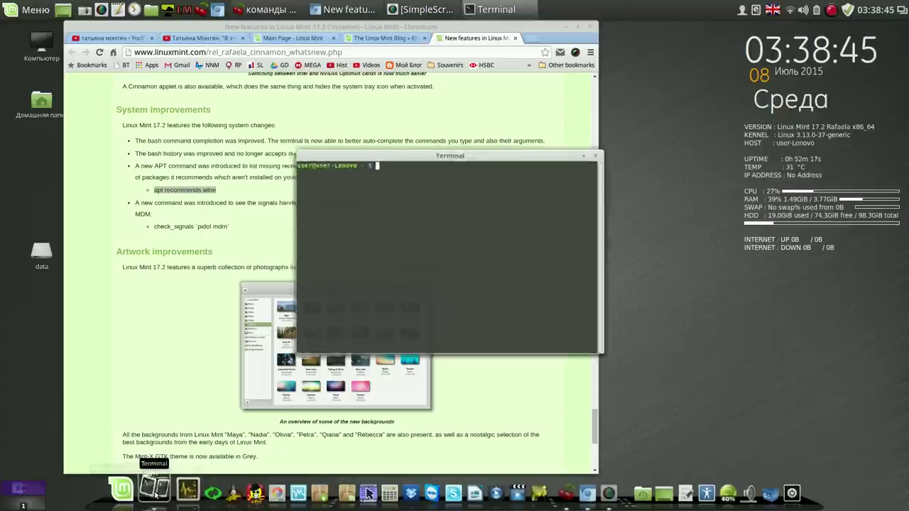
{"action": "left_click_drag", "start_coordinate": [535, 157], "coordinate": [667, 49]}
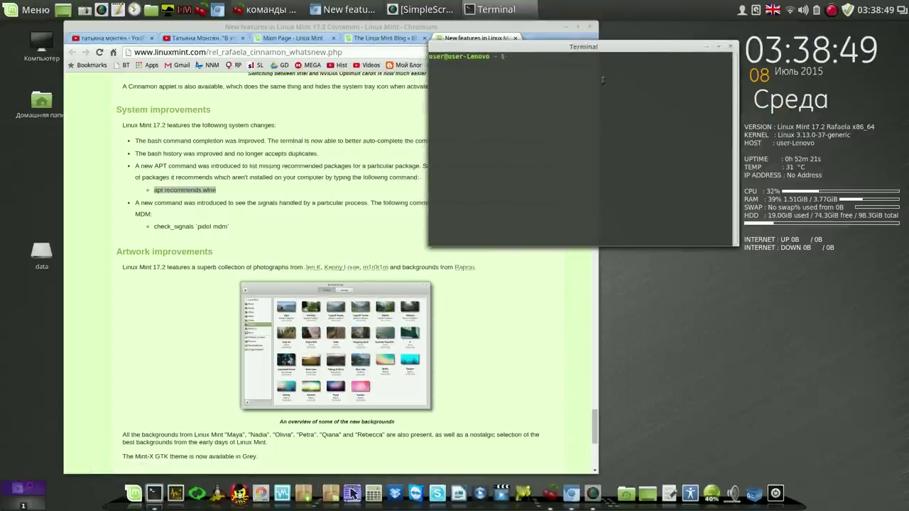
{"action": "right_click", "coordinate": [514, 59]}
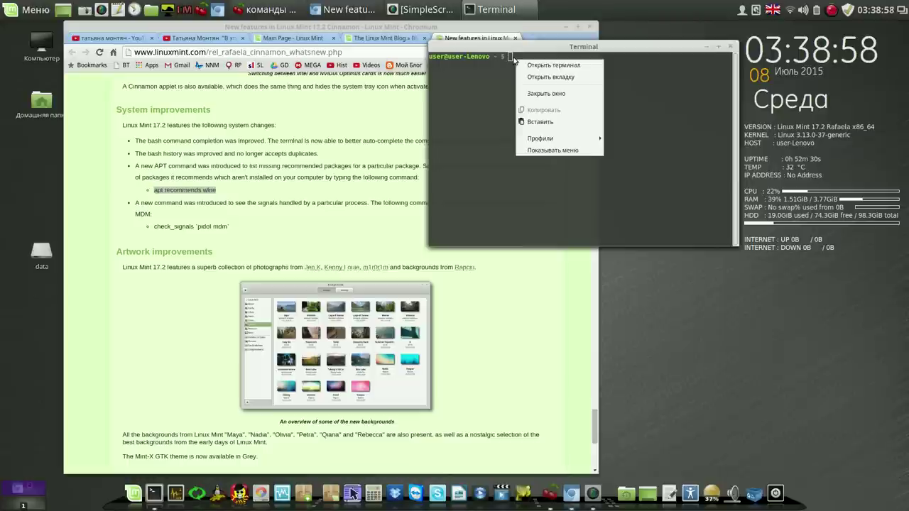
{"action": "left_click", "coordinate": [555, 122]}
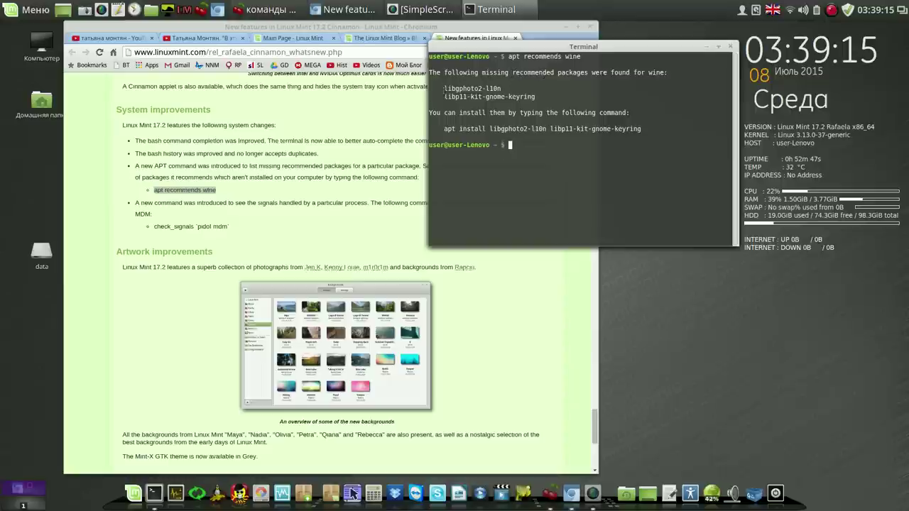
{"action": "left_click_drag", "start_coordinate": [445, 84], "coordinate": [546, 95]}
{"action": "left_click", "coordinate": [684, 106]}
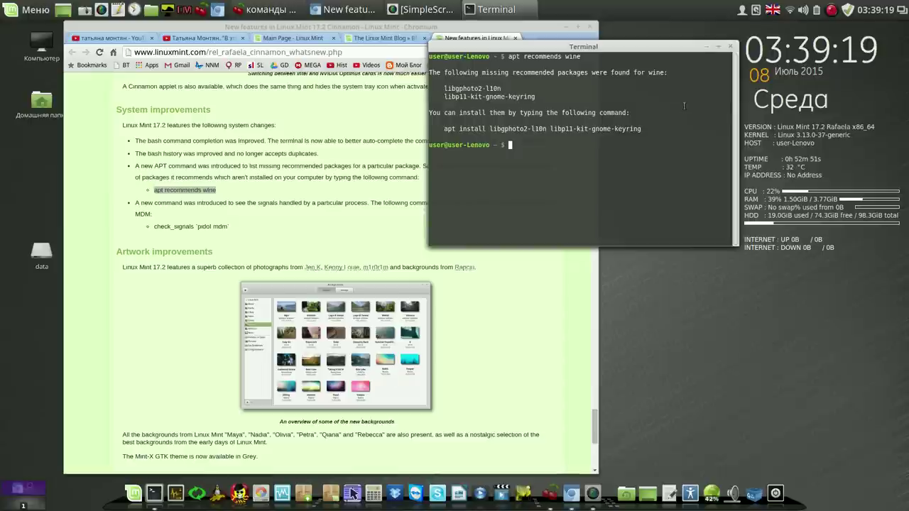
Step: Run the suggested apt install libgphoto2-l10n libp11-kit-gnome-keyring command, authorize it with the account password, and close the terminal
{"action": "left_click_drag", "start_coordinate": [444, 129], "coordinate": [643, 129]}
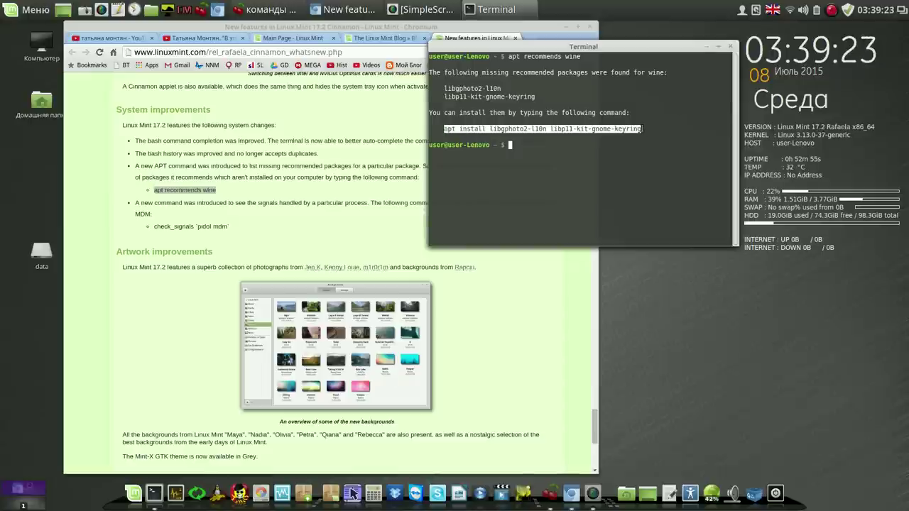
{"action": "right_click", "coordinate": [639, 128]}
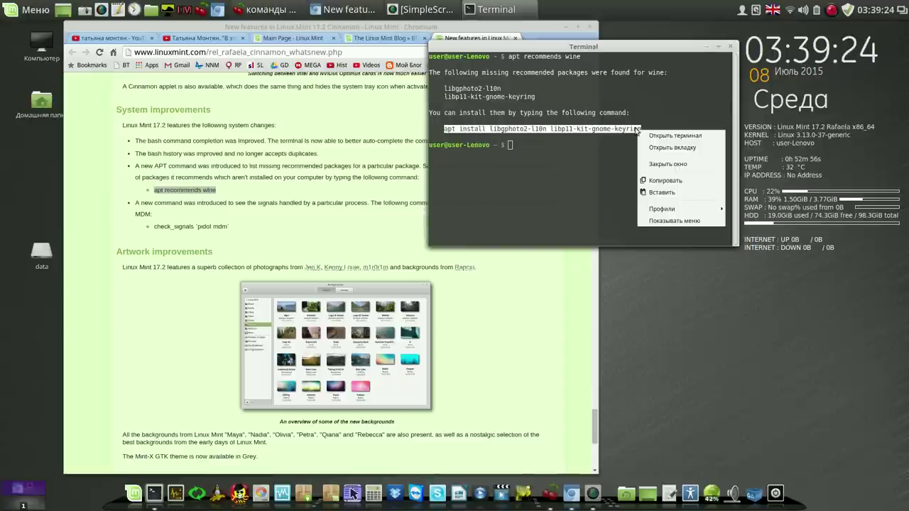
{"action": "left_click", "coordinate": [672, 181]}
{"action": "left_click", "coordinate": [510, 145]}
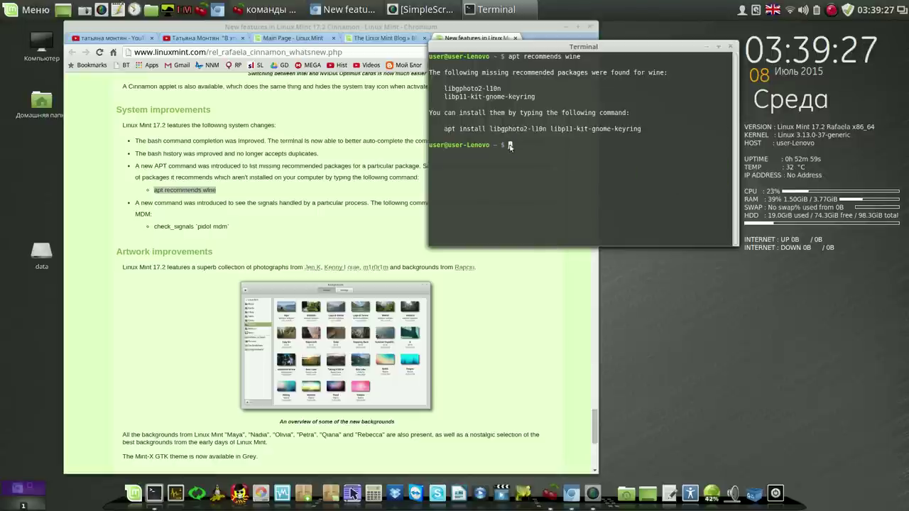
{"action": "right_click", "coordinate": [510, 145]}
{"action": "left_click", "coordinate": [543, 208]}
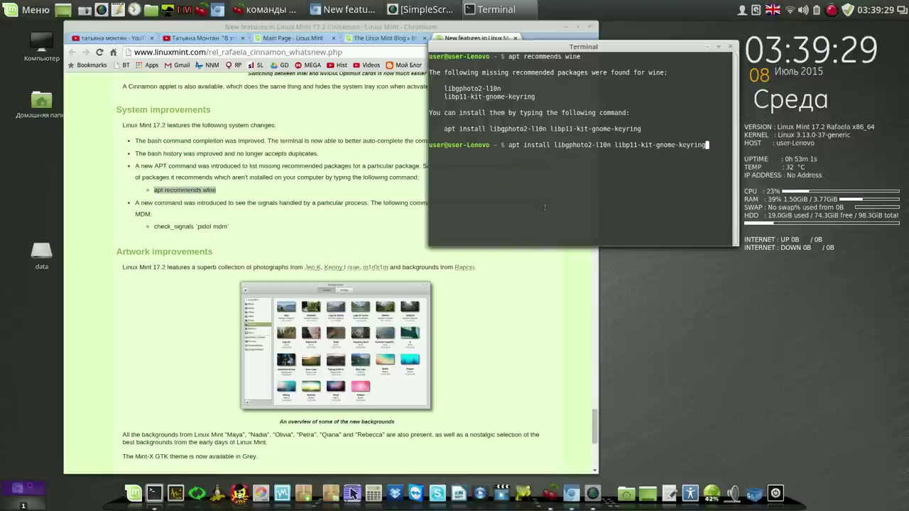
{"action": "key", "text": "Return"}
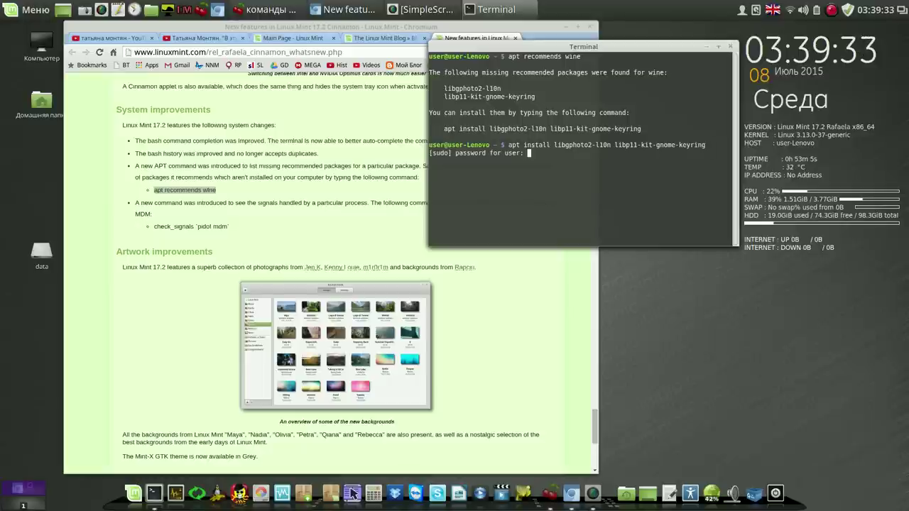
{"action": "key", "text": "Return"}
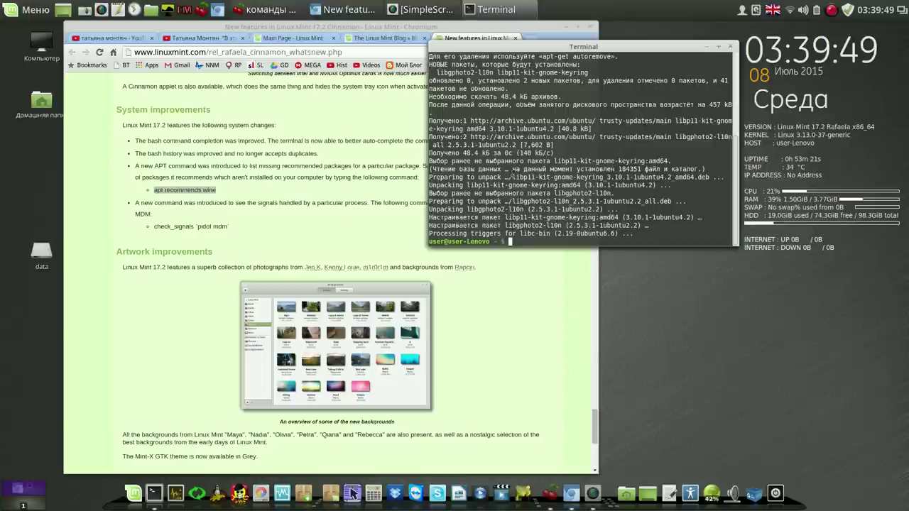
{"action": "left_click", "coordinate": [731, 46]}
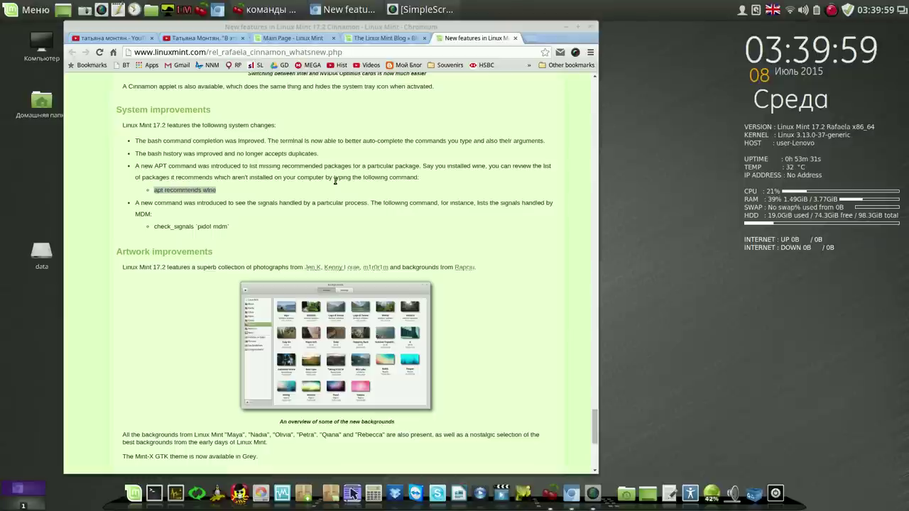
{"action": "left_click", "coordinate": [833, 10]}
{"action": "left_click", "coordinate": [852, 26]}
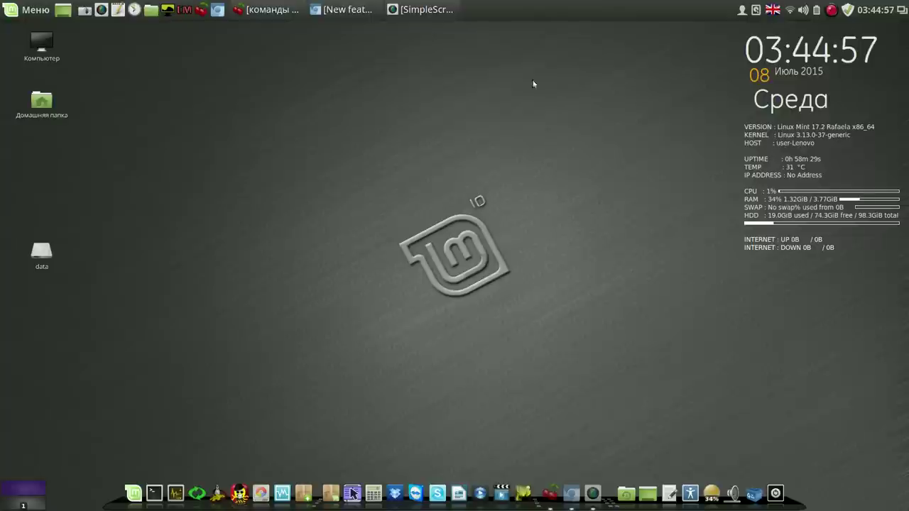
Step: Open the desktop background settings from the desktop and browse the Maya picture collection to its end
{"action": "right_click", "coordinate": [439, 71]}
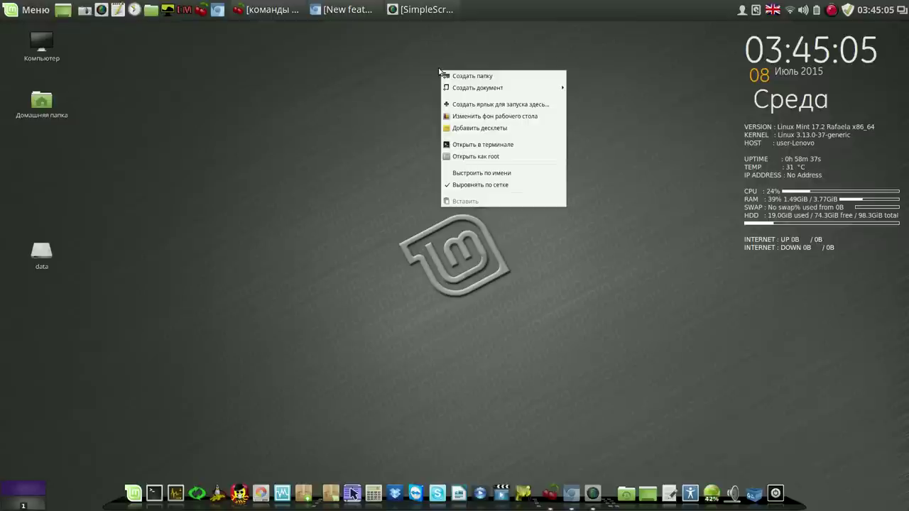
{"action": "left_click", "coordinate": [528, 120]}
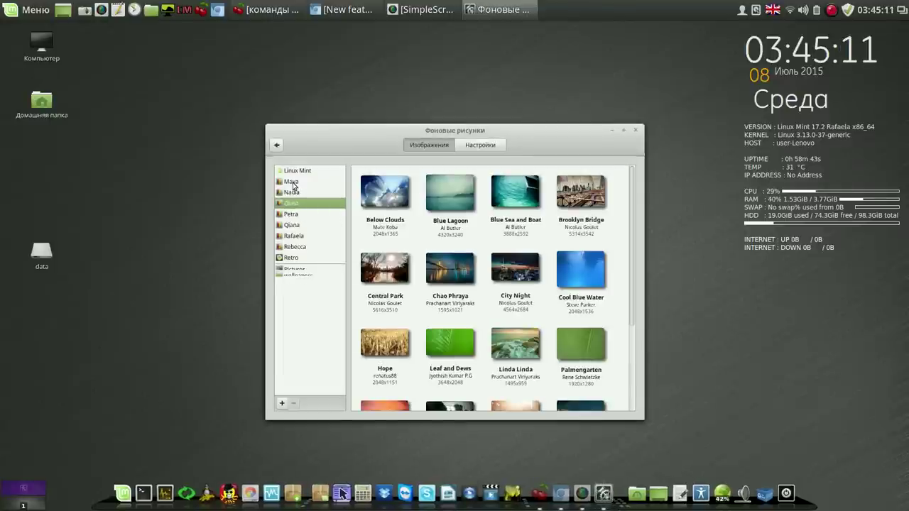
{"action": "left_click", "coordinate": [292, 182]}
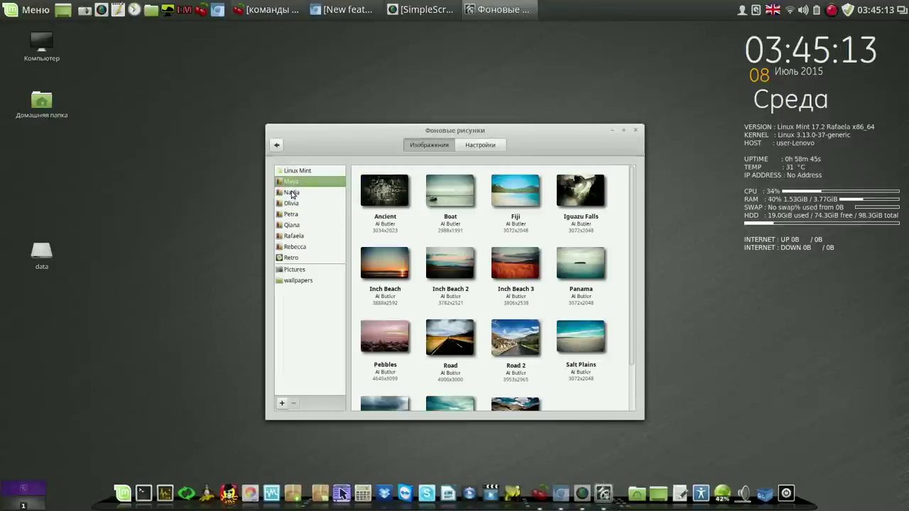
{"action": "scroll", "coordinate": [634, 230], "scroll_direction": "down", "scroll_amount": 1}
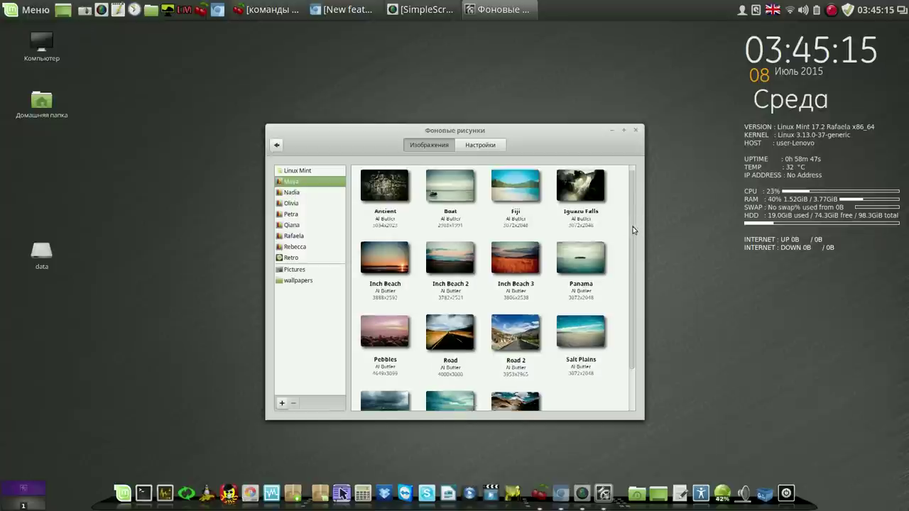
{"action": "scroll", "coordinate": [635, 230], "scroll_direction": "down", "scroll_amount": 2}
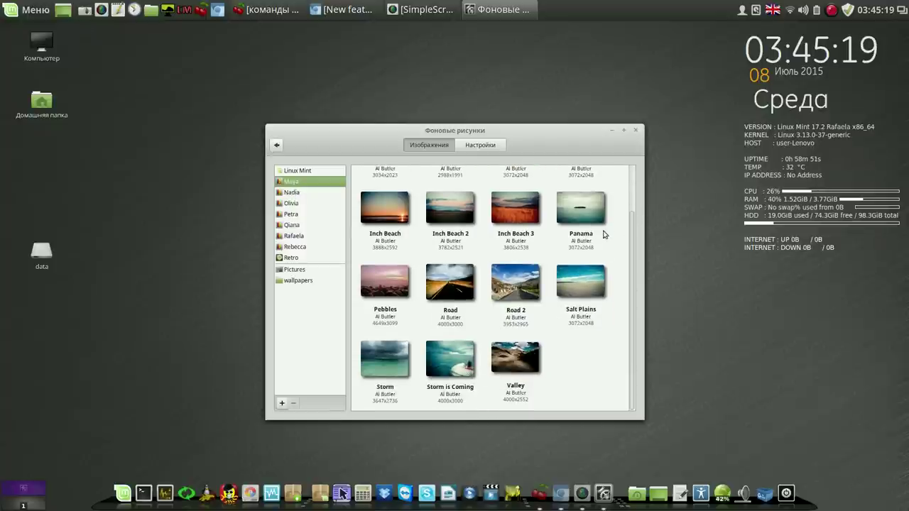
Step: Apply the Stars picture from the Nadia collection as desktop background and view the Rebecca collection
{"action": "left_click", "coordinate": [288, 198]}
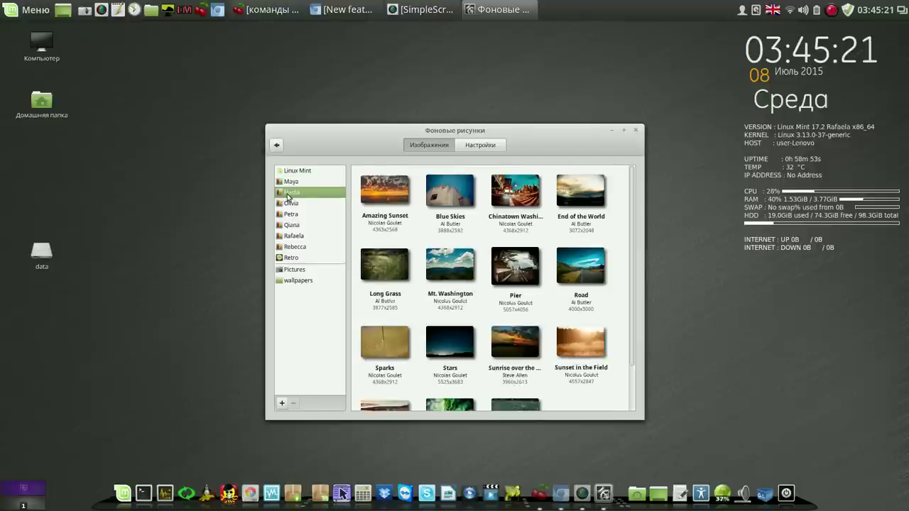
{"action": "left_click", "coordinate": [458, 349]}
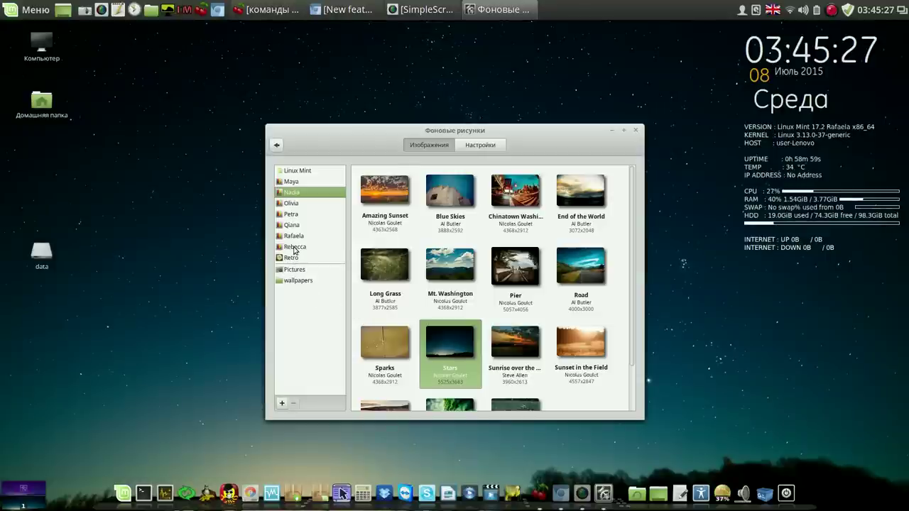
{"action": "left_click", "coordinate": [294, 248]}
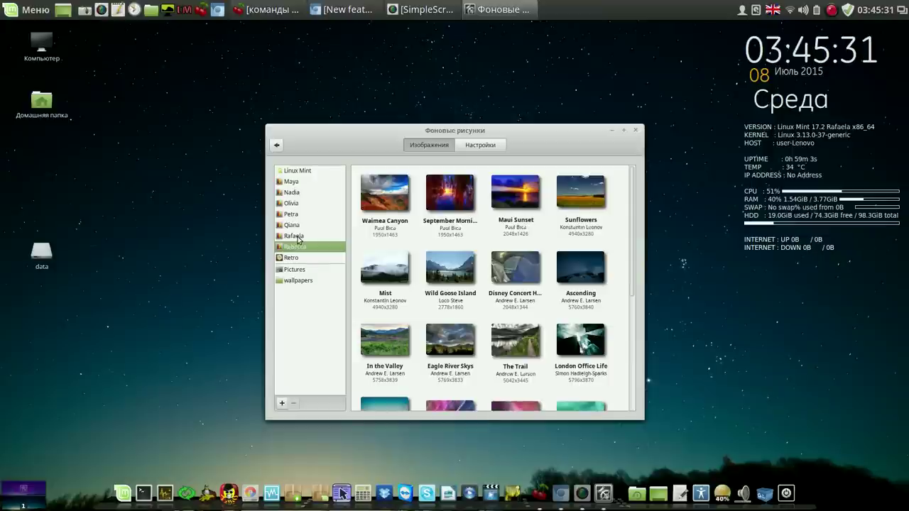
Step: Try the Alps picture from the Rafaela collection as desktop background, then apply Summer Expedition instead
{"action": "left_click", "coordinate": [297, 240]}
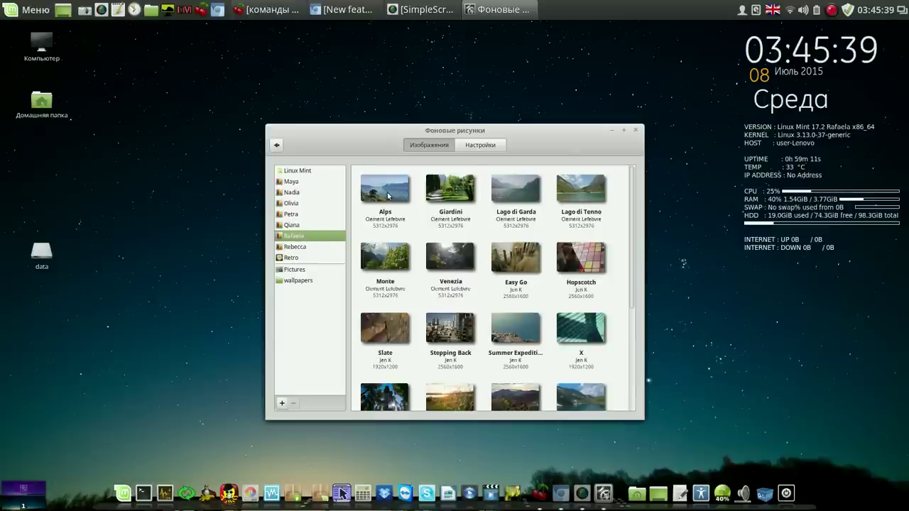
{"action": "left_click", "coordinate": [387, 196]}
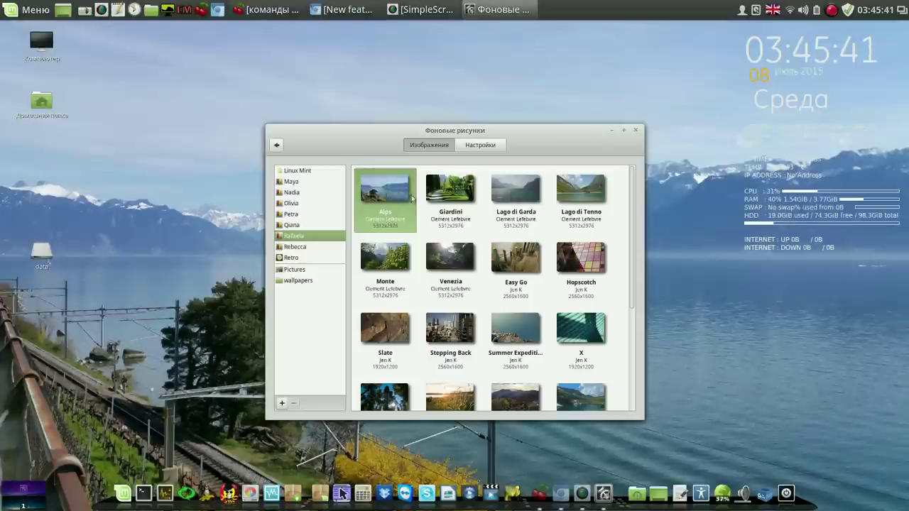
{"action": "left_click", "coordinate": [521, 326]}
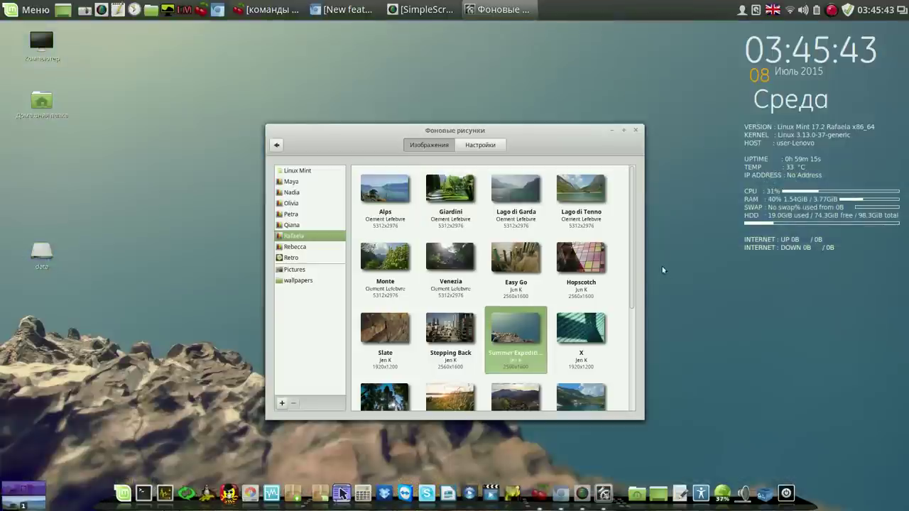
Step: Browse the rest of the Rafaela collection, apply the cheetah-animal picture from the wallpapers folder as desktop background, and close the background settings
{"action": "left_click_drag", "start_coordinate": [635, 270], "coordinate": [561, 381]}
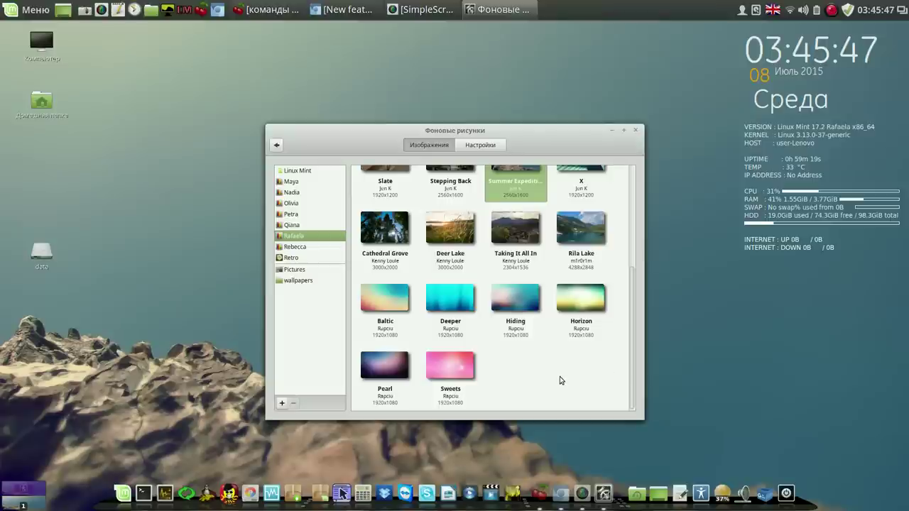
{"action": "left_click", "coordinate": [298, 281]}
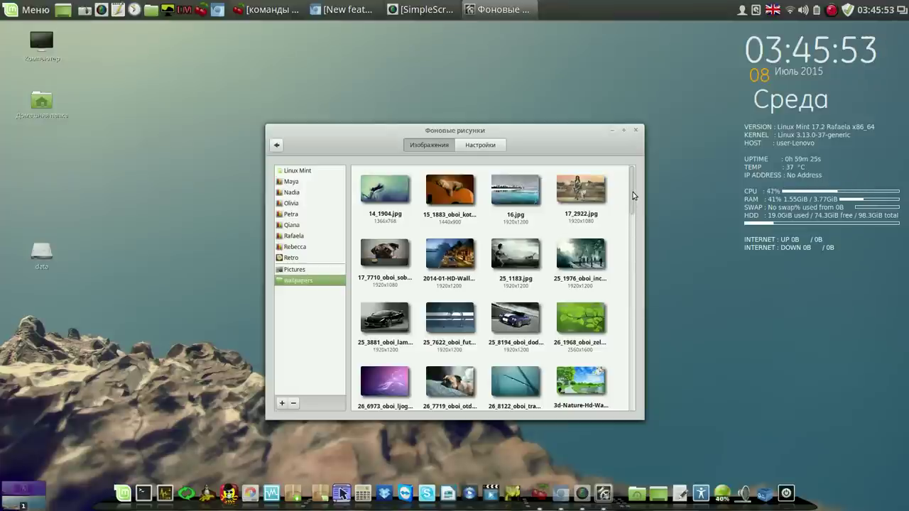
{"action": "left_click_drag", "start_coordinate": [631, 194], "coordinate": [630, 285]}
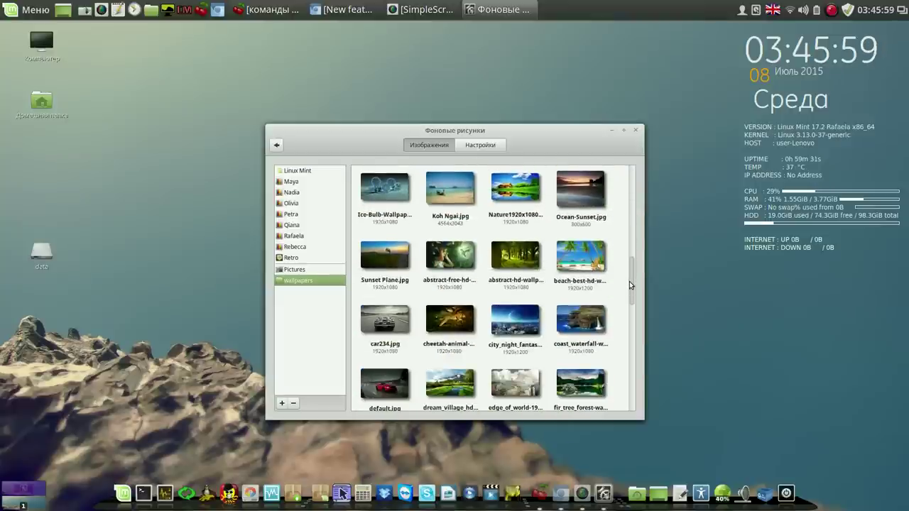
{"action": "left_click", "coordinate": [451, 321]}
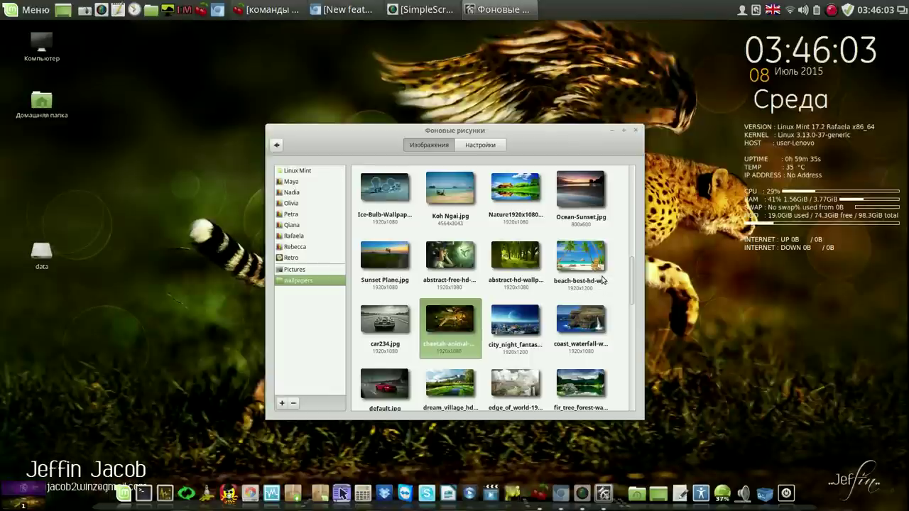
{"action": "left_click", "coordinate": [636, 130]}
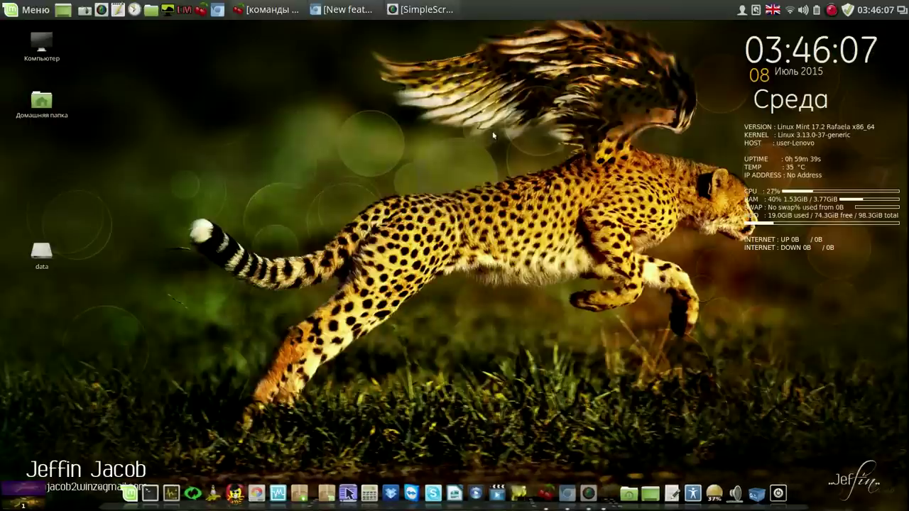
Step: Close the LibreOffice About dialog and the empty Calc spreadsheet to uncover the new-features page
{"action": "left_click", "coordinate": [831, 11]}
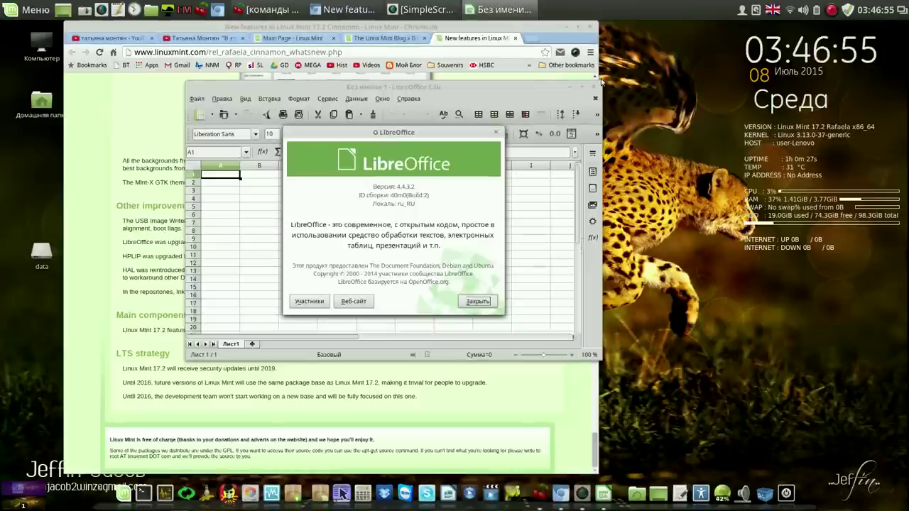
{"action": "left_click_drag", "start_coordinate": [446, 138], "coordinate": [679, 73]}
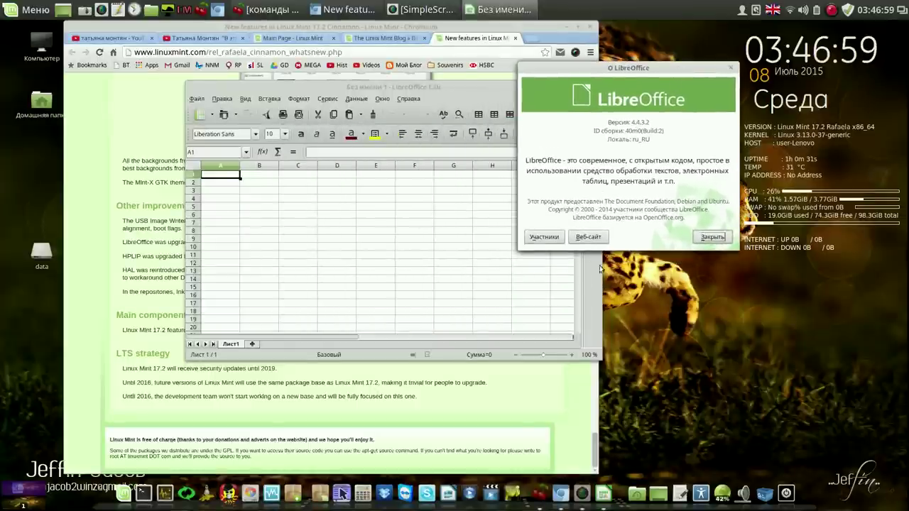
{"action": "left_click", "coordinate": [713, 237]}
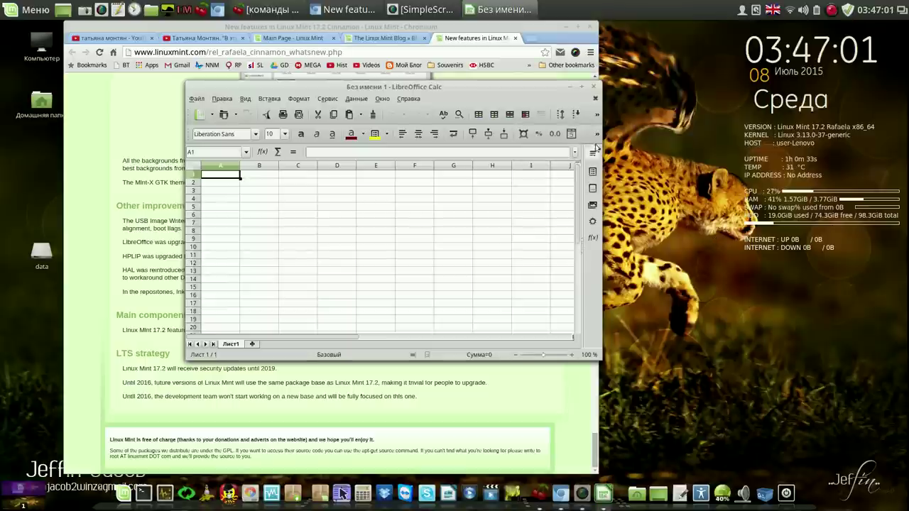
{"action": "left_click", "coordinate": [594, 88]}
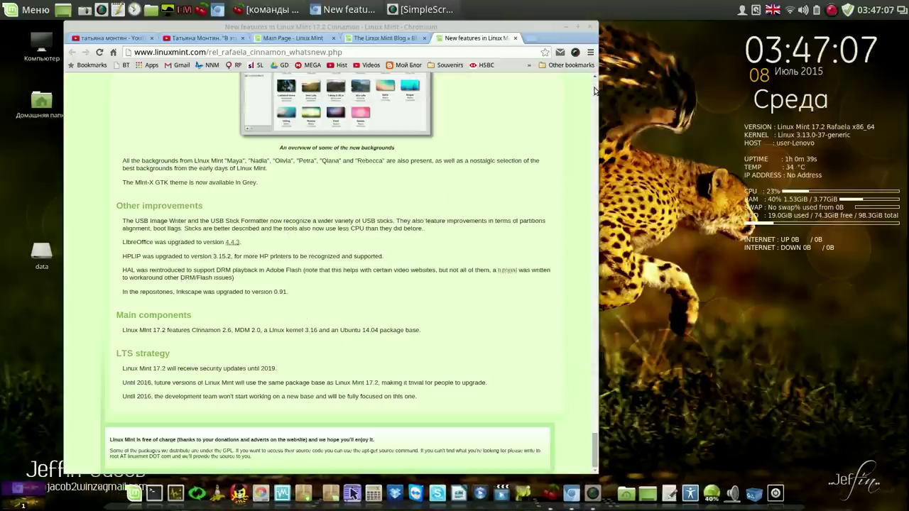
Step: Read the Other improvements, Main components and LTS strategy sections of the new-features page, return to its beginning and minimize the browser
{"action": "double_click", "coordinate": [128, 222]}
{"action": "left_click_drag", "start_coordinate": [128, 222], "coordinate": [256, 242]}
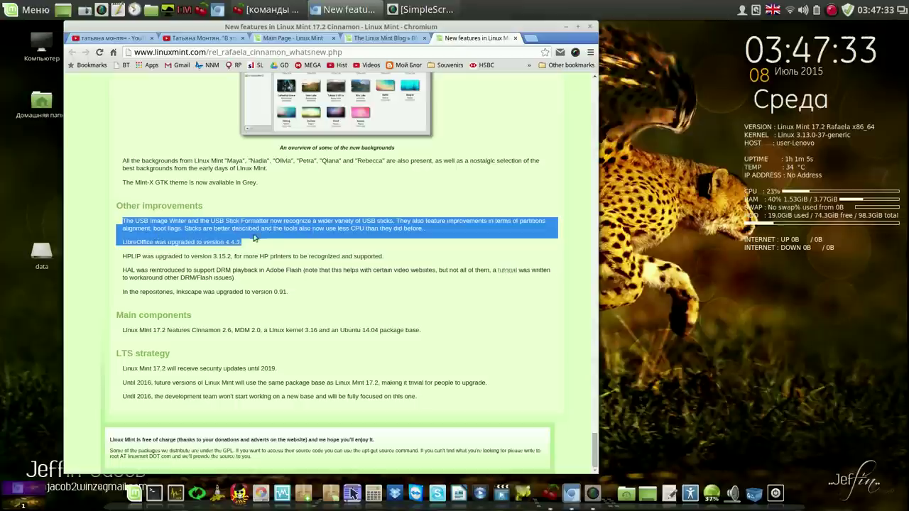
{"action": "left_click", "coordinate": [294, 231]}
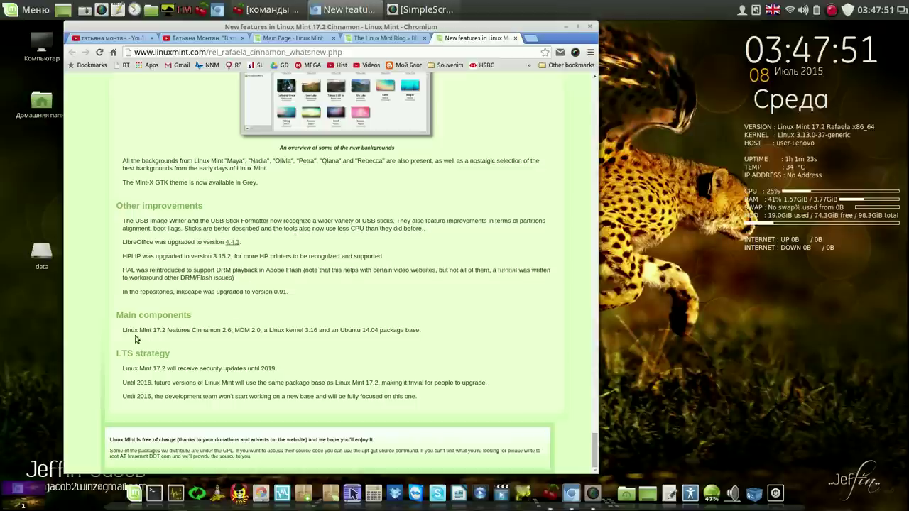
{"action": "left_click_drag", "start_coordinate": [123, 332], "coordinate": [423, 334]}
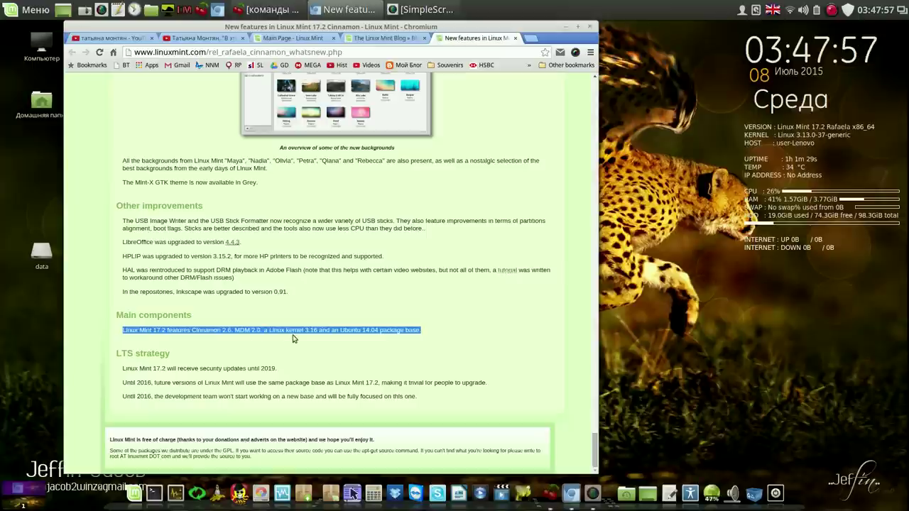
{"action": "left_click", "coordinate": [359, 346]}
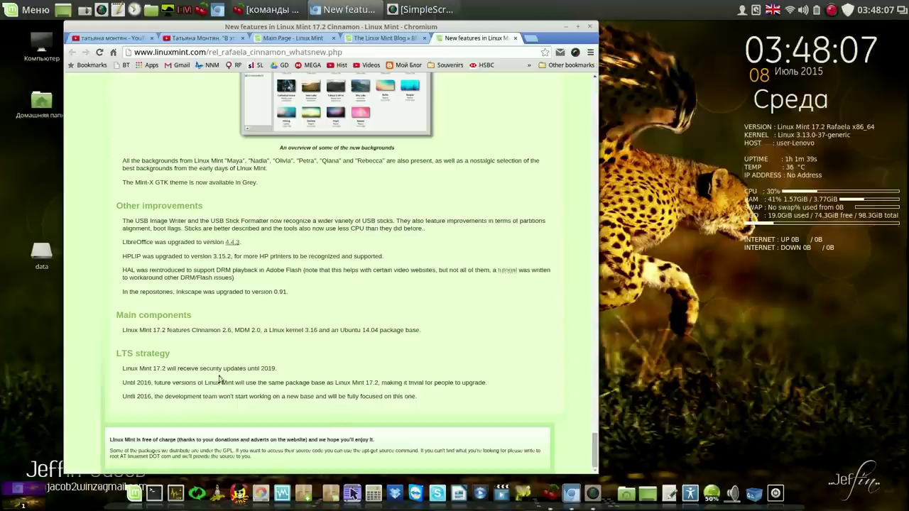
{"action": "left_click_drag", "start_coordinate": [122, 369], "coordinate": [285, 368]}
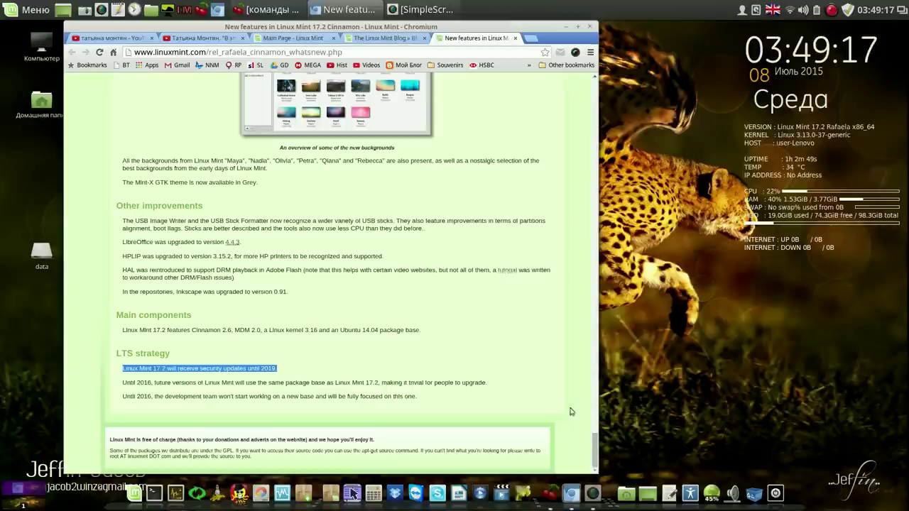
{"action": "left_click_drag", "start_coordinate": [595, 449], "coordinate": [594, 80]}
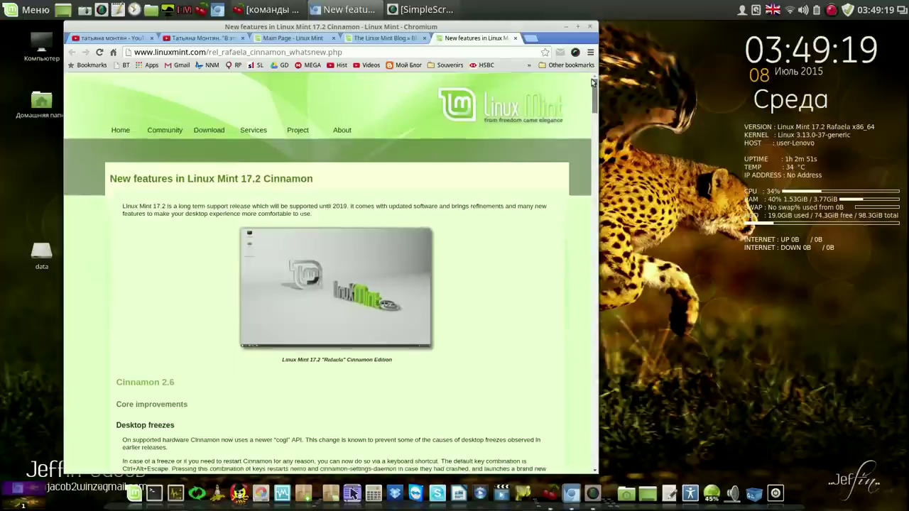
{"action": "left_click", "coordinate": [565, 25]}
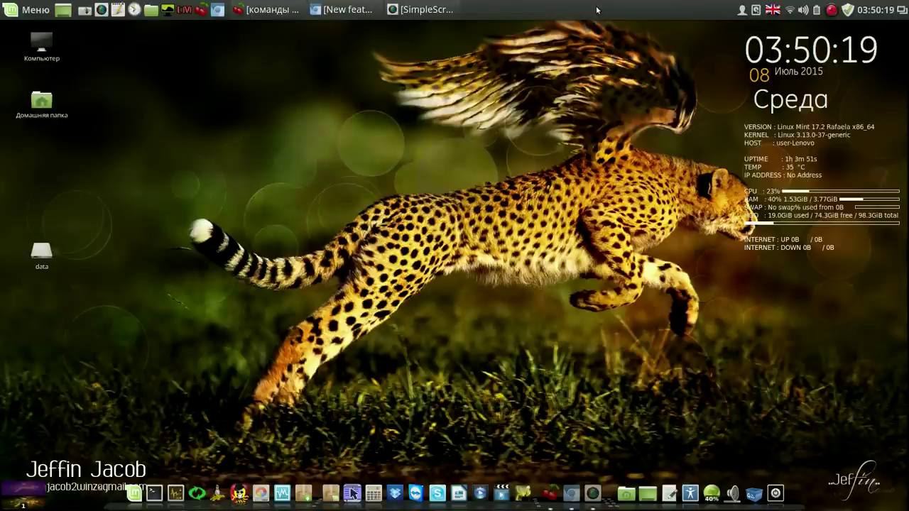
{"action": "right_click", "coordinate": [832, 11]}
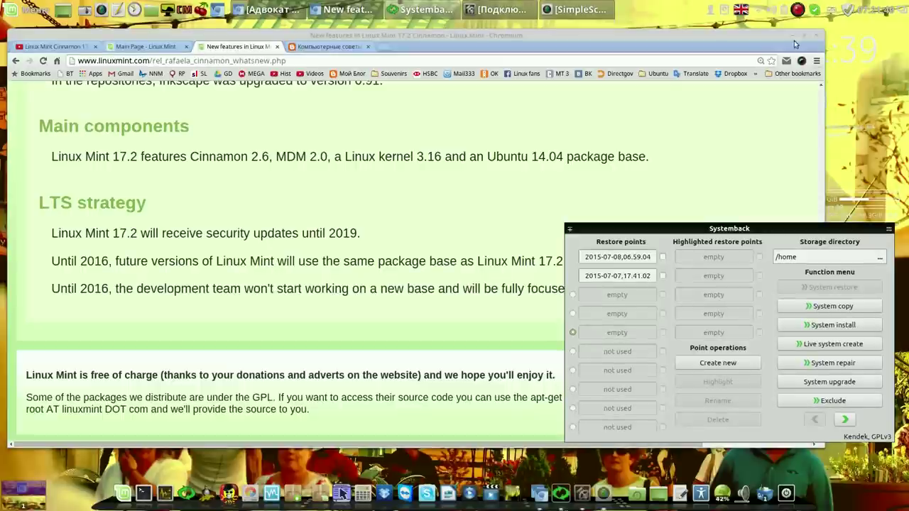
Step: Minimize the browser and Systemback windows and quit the wallpaper changer running in the system tray
{"action": "left_click", "coordinate": [803, 36]}
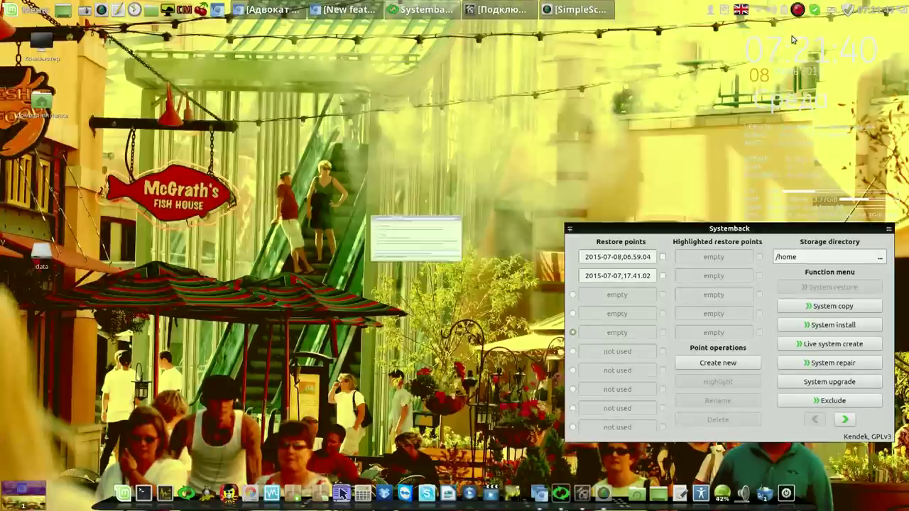
{"action": "left_click", "coordinate": [868, 235]}
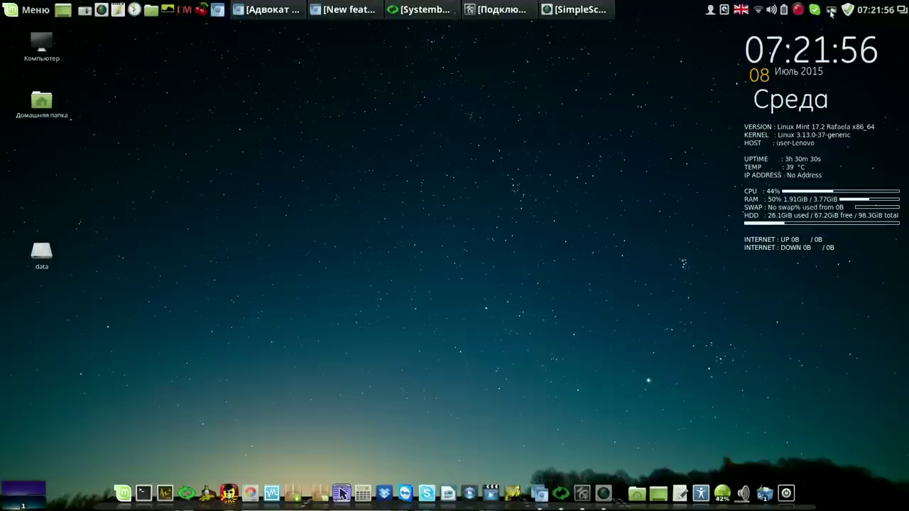
{"action": "left_click", "coordinate": [724, 9]}
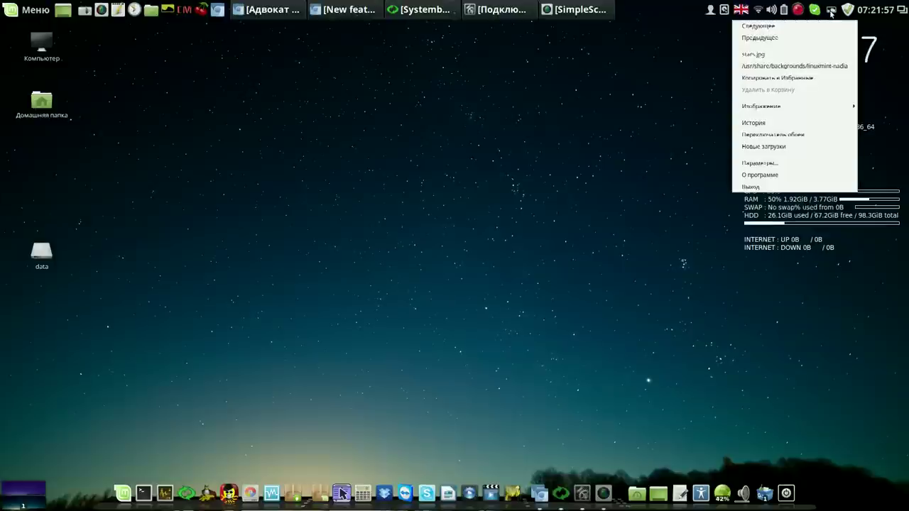
{"action": "left_click", "coordinate": [785, 188]}
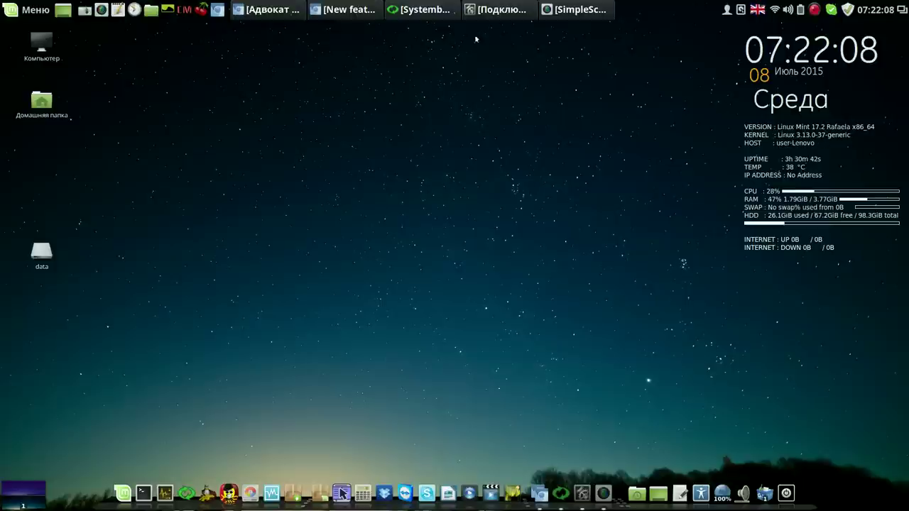
Step: Reopen the new-features page, highlight the Main components text up to the Linux kernel version, and minimize the browser
{"action": "left_click", "coordinate": [358, 10]}
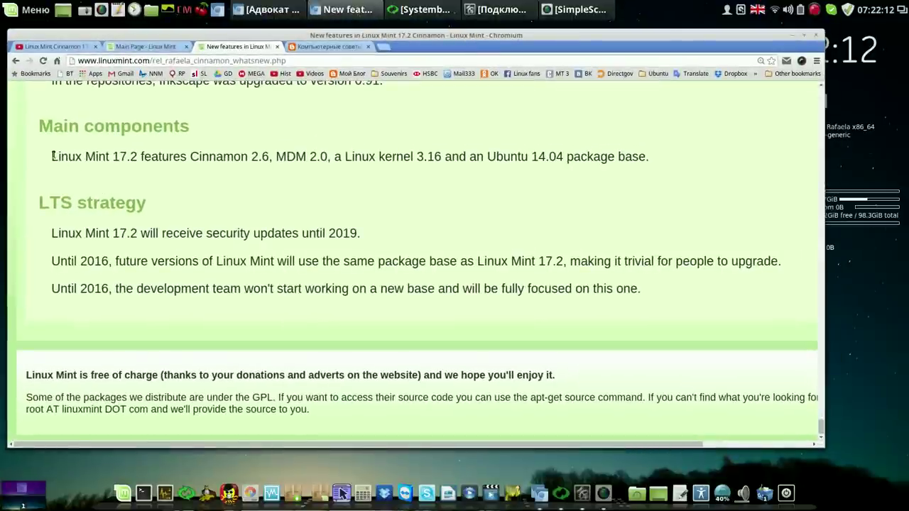
{"action": "left_click_drag", "start_coordinate": [53, 155], "coordinate": [440, 156]}
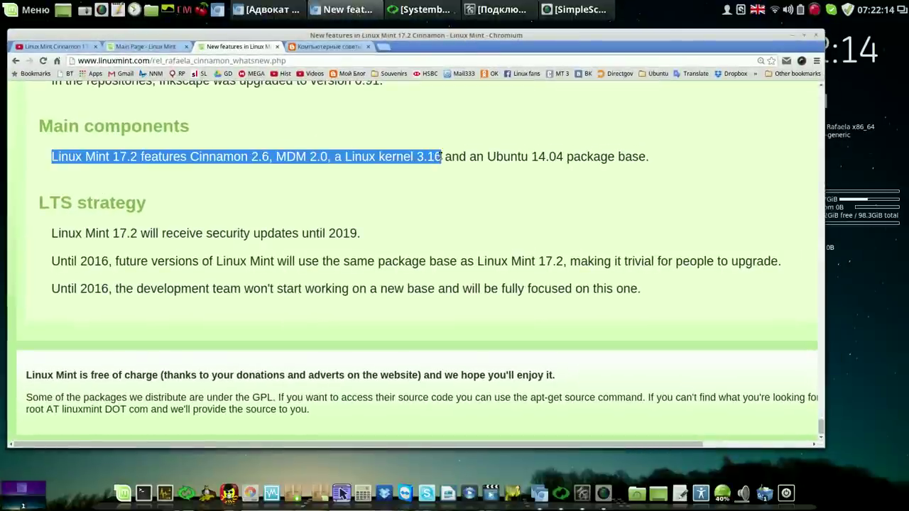
{"action": "left_click", "coordinate": [441, 158]}
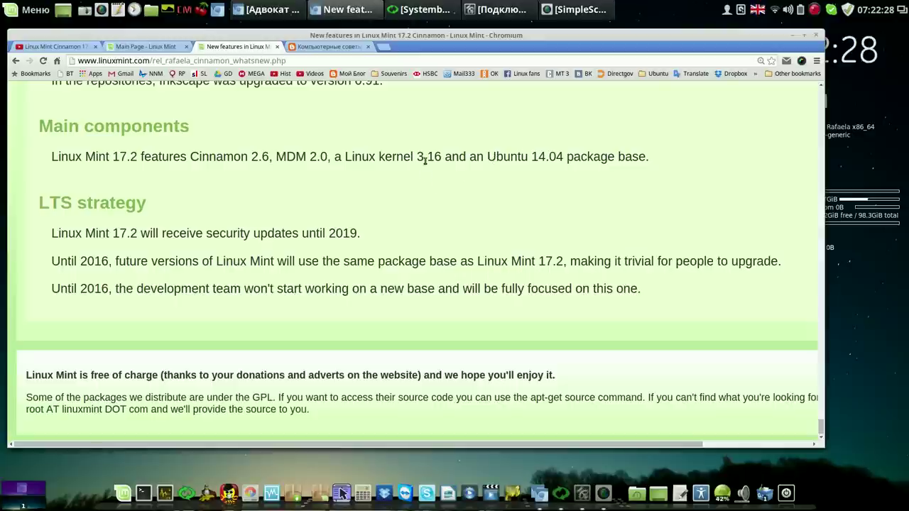
{"action": "left_click", "coordinate": [793, 36]}
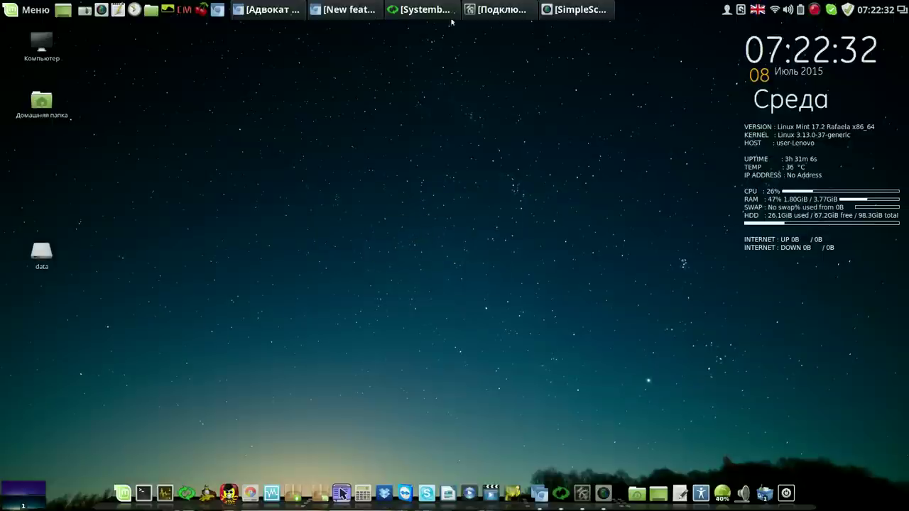
Step: Restore Systemback, note the start time 7-23 in a new gedit document beside it, and start the System upgrade
{"action": "left_click", "coordinate": [414, 13]}
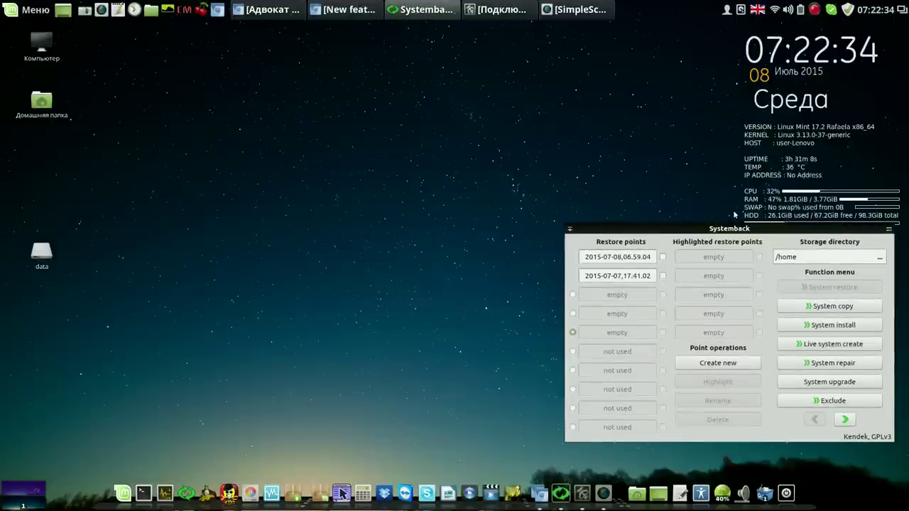
{"action": "left_click_drag", "start_coordinate": [734, 227], "coordinate": [346, 41]}
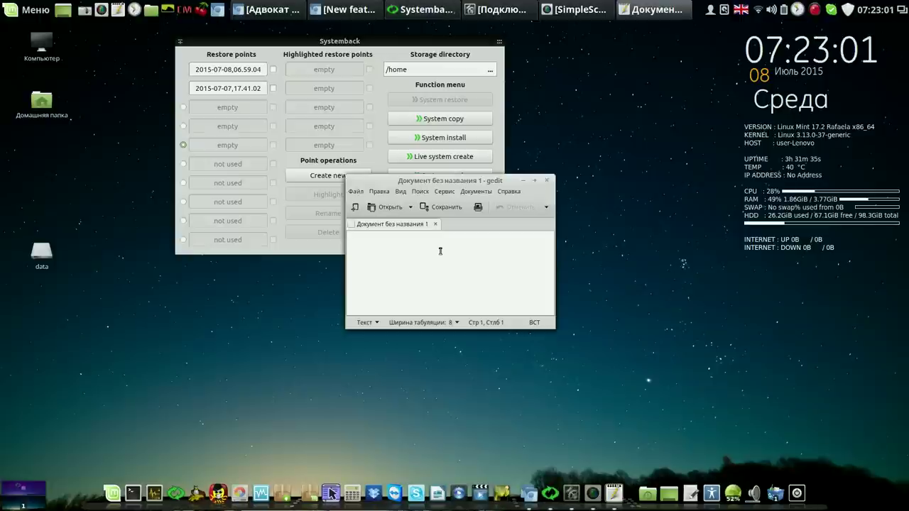
{"action": "type", "text": "7-"}
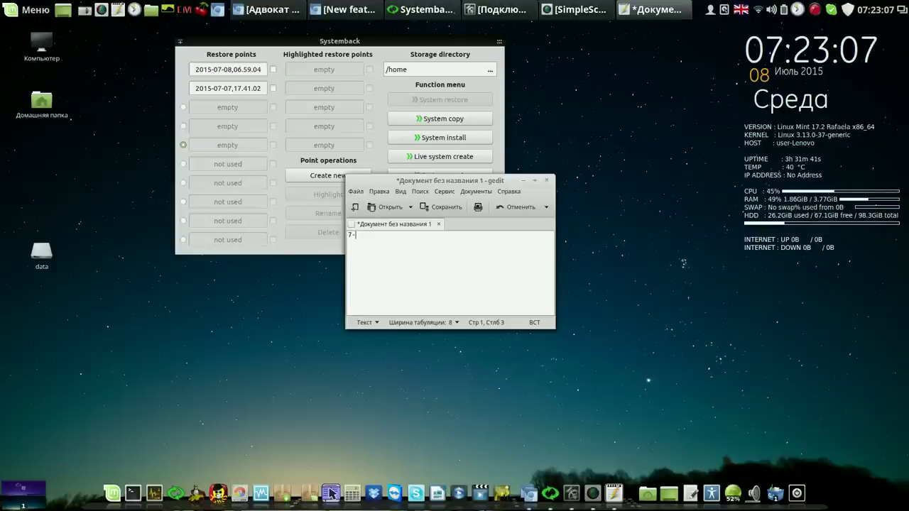
{"action": "type", "text": "23"}
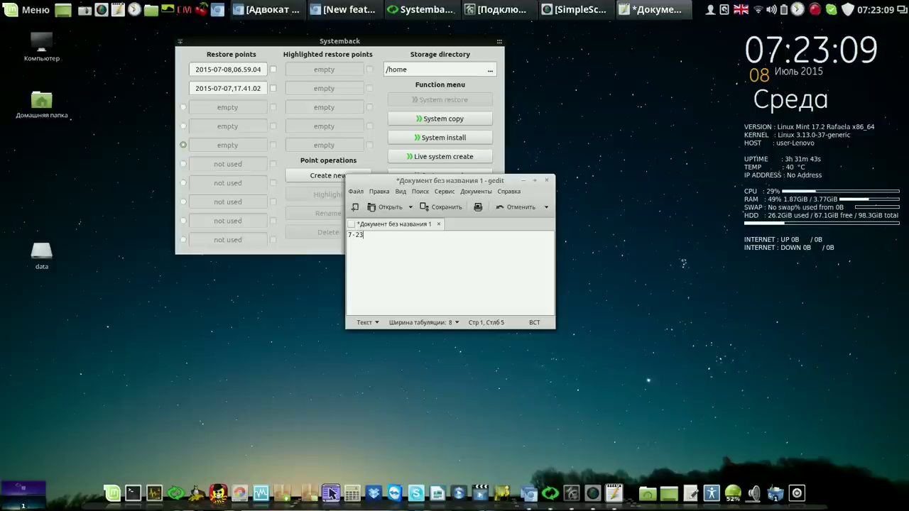
{"action": "left_click_drag", "start_coordinate": [488, 181], "coordinate": [660, 56]}
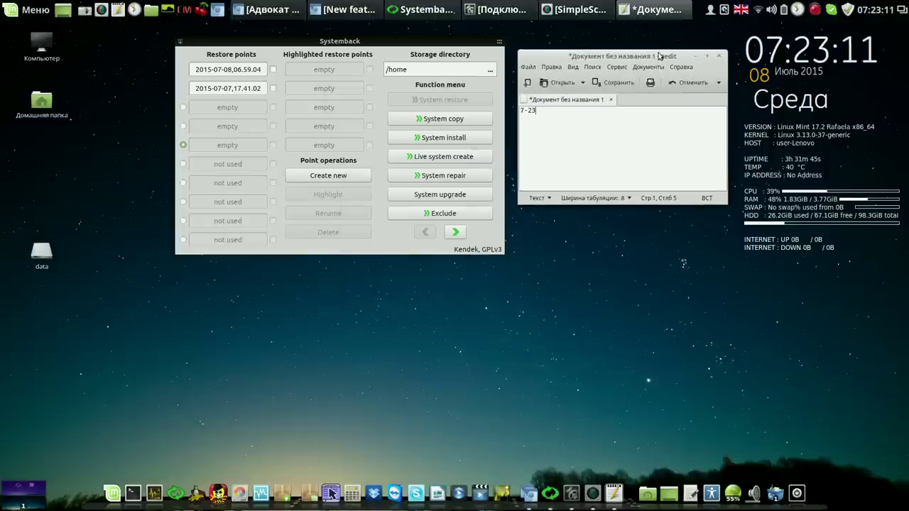
{"action": "left_click", "coordinate": [419, 196]}
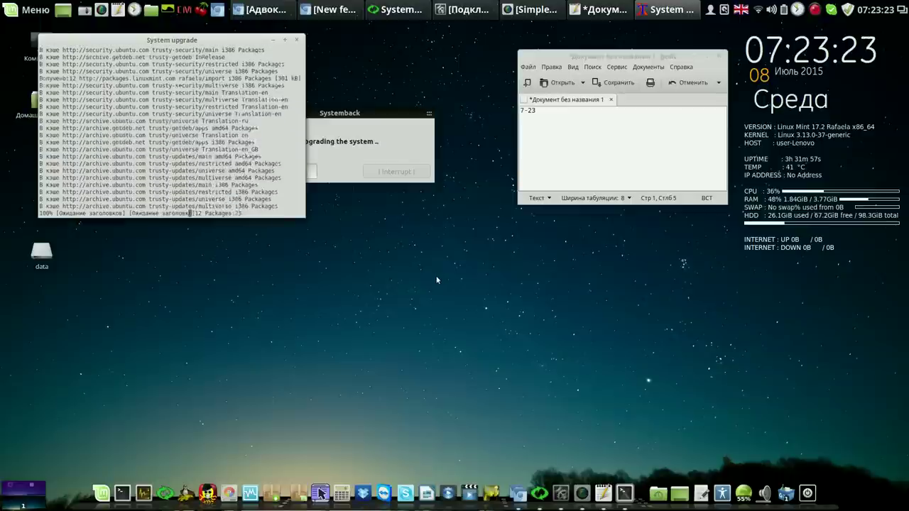
Step: In Chromium, view the computer advice blog and the Linux Mint Cinnamon 17.2 YouTube video page down to its description and comments
{"action": "left_click", "coordinate": [330, 10]}
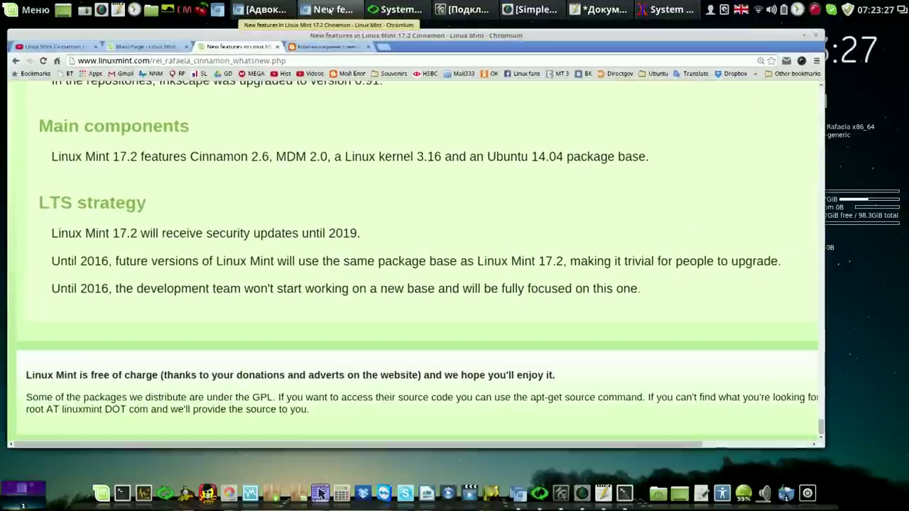
{"action": "left_click", "coordinate": [334, 47]}
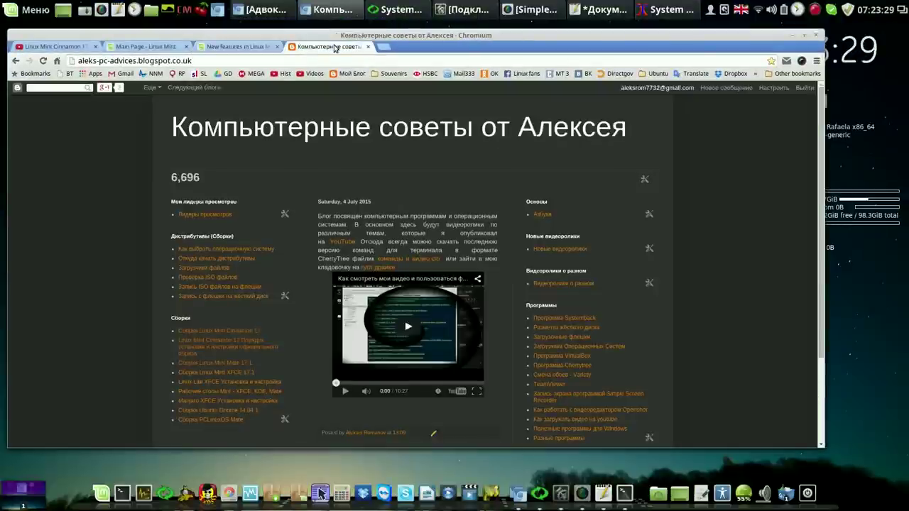
{"action": "left_click", "coordinate": [81, 48]}
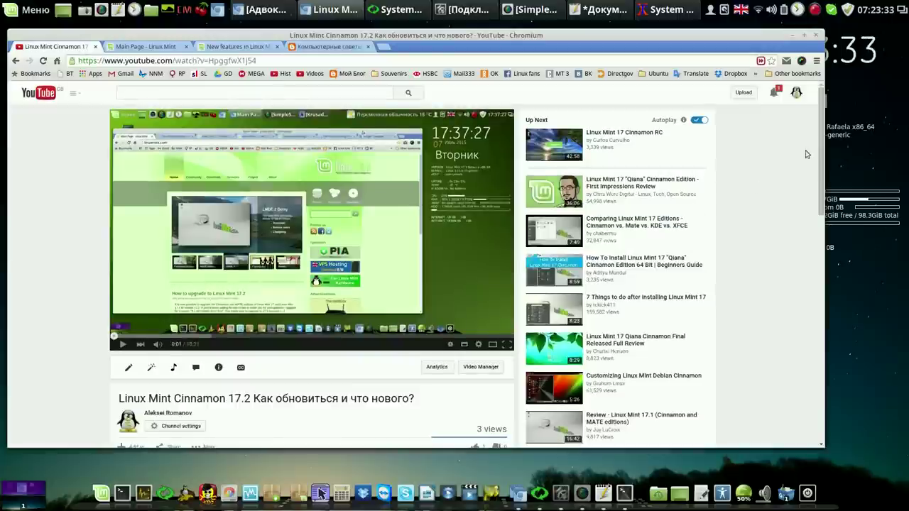
{"action": "left_click_drag", "start_coordinate": [820, 133], "coordinate": [821, 203]}
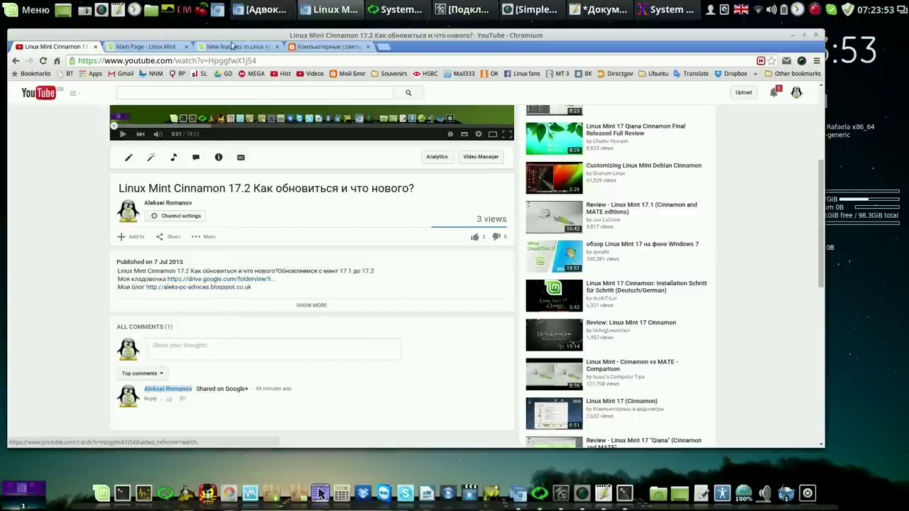
Step: Return to the computer advice blog and try to open its команды и видео.ctb file link, closing the resulting page each time
{"action": "left_click", "coordinate": [347, 48]}
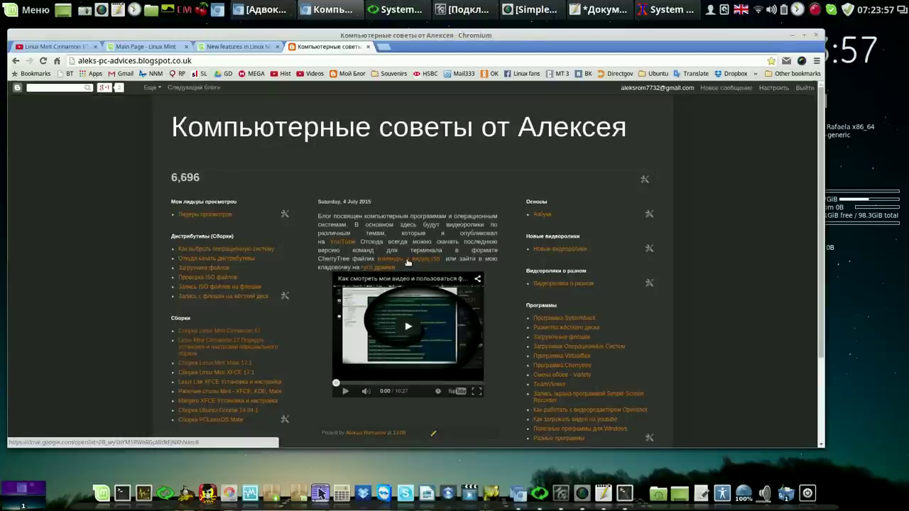
{"action": "left_click", "coordinate": [408, 262]}
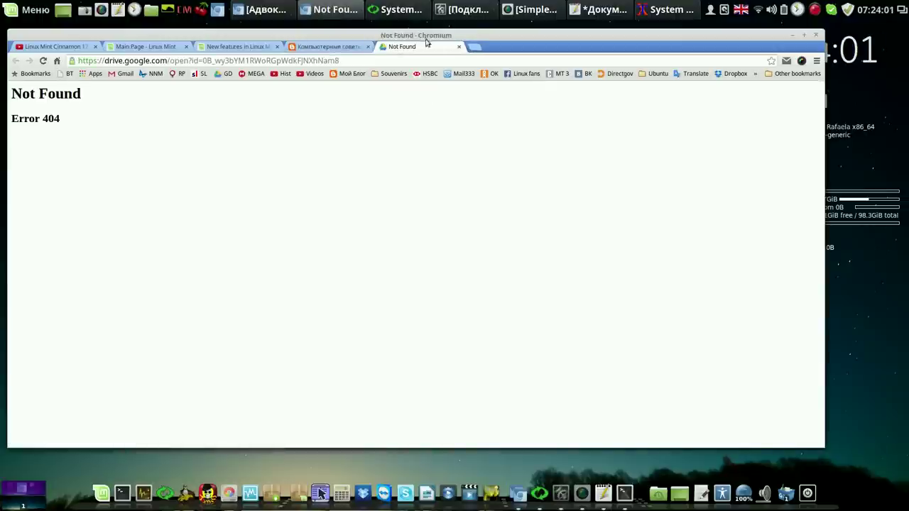
{"action": "left_click", "coordinate": [458, 47]}
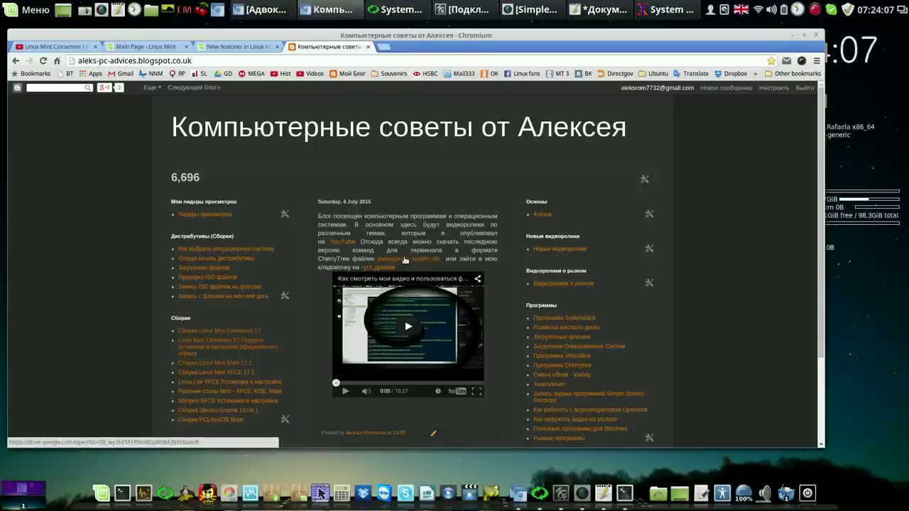
{"action": "left_click", "coordinate": [403, 262]}
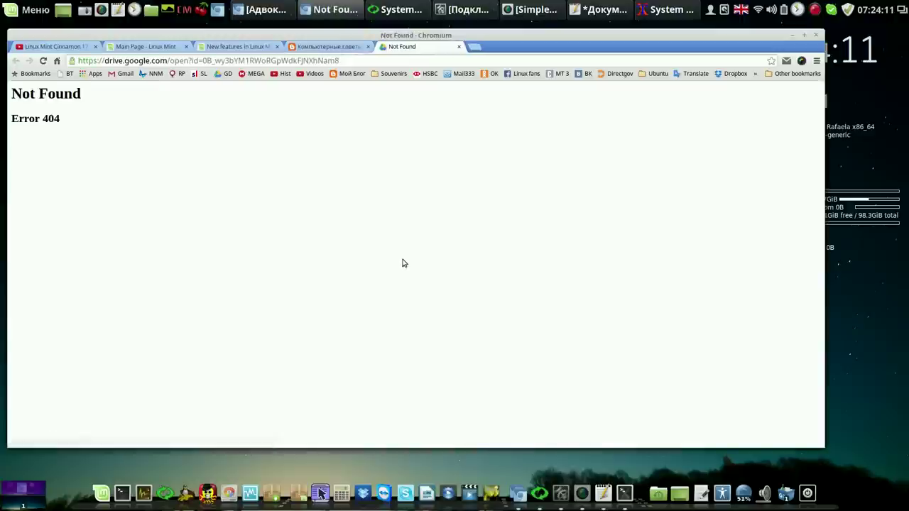
{"action": "left_click", "coordinate": [459, 46]}
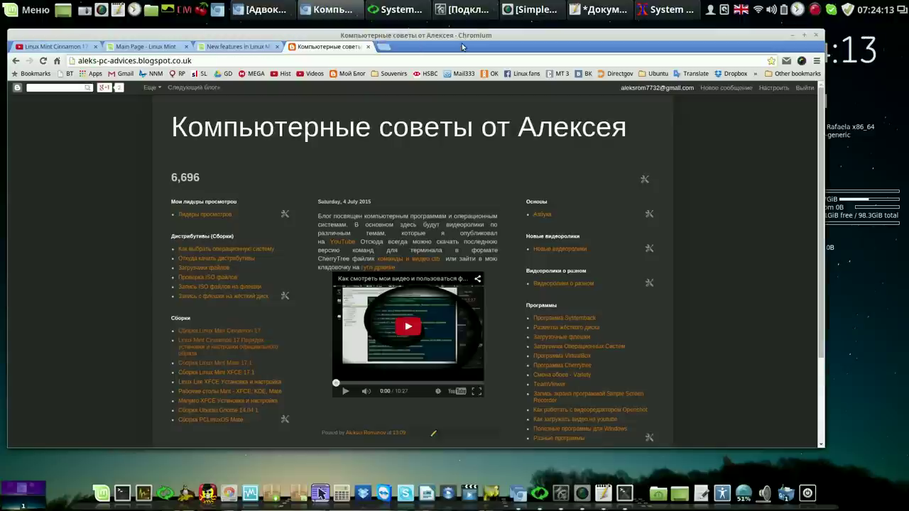
Step: Open Google Drive in a new browser tab, view the links folder in My Drive, and close the tab
{"action": "left_click", "coordinate": [384, 47]}
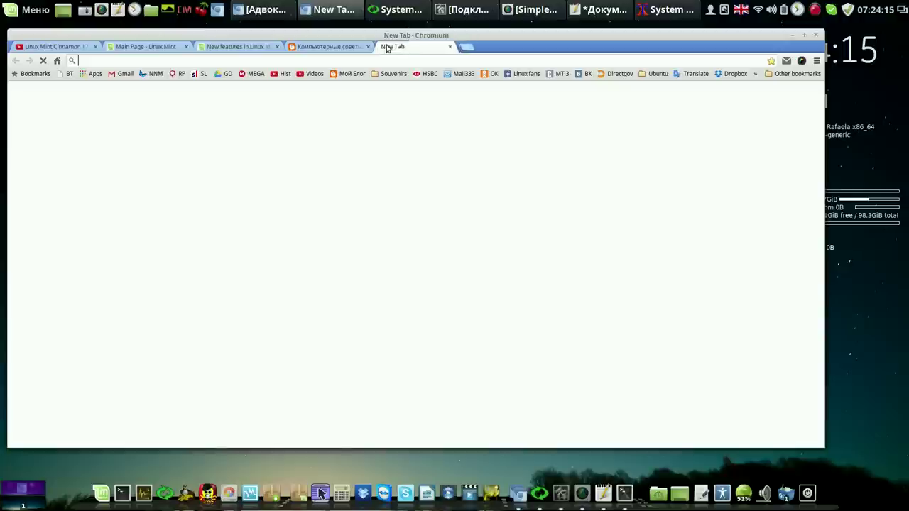
{"action": "left_click", "coordinate": [226, 75]}
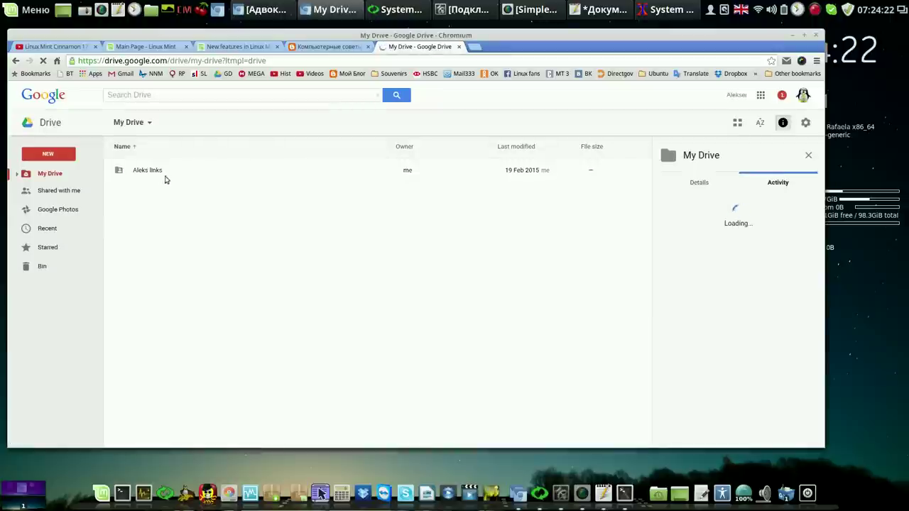
{"action": "double_click", "coordinate": [150, 174]}
{"action": "left_click", "coordinate": [459, 47]}
{"action": "left_click", "coordinate": [459, 46]}
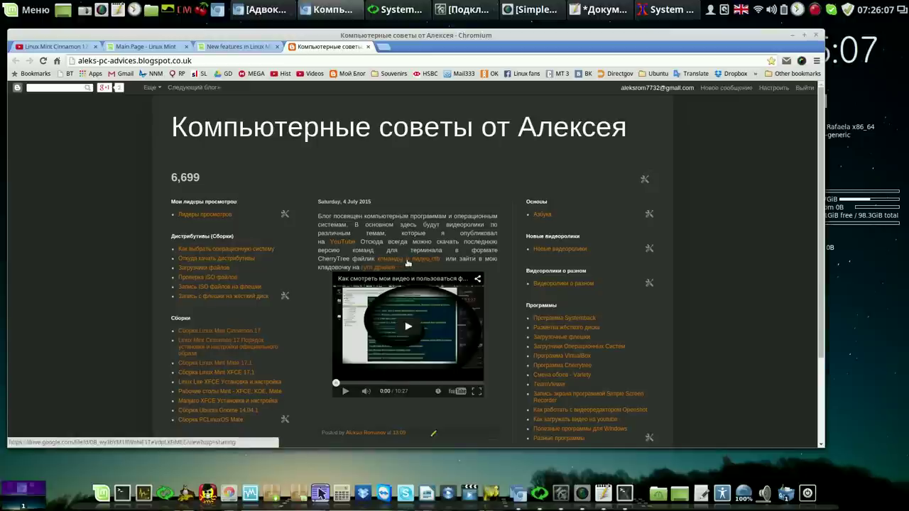
Step: Download команды и видео.ctb from the blog's file link into the Downloads folder and close the file's page
{"action": "left_click", "coordinate": [408, 261]}
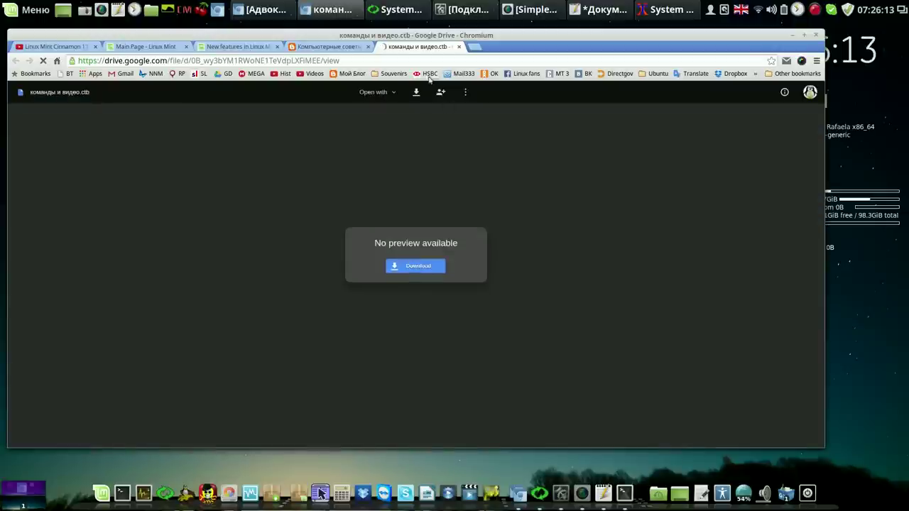
{"action": "left_click", "coordinate": [418, 267]}
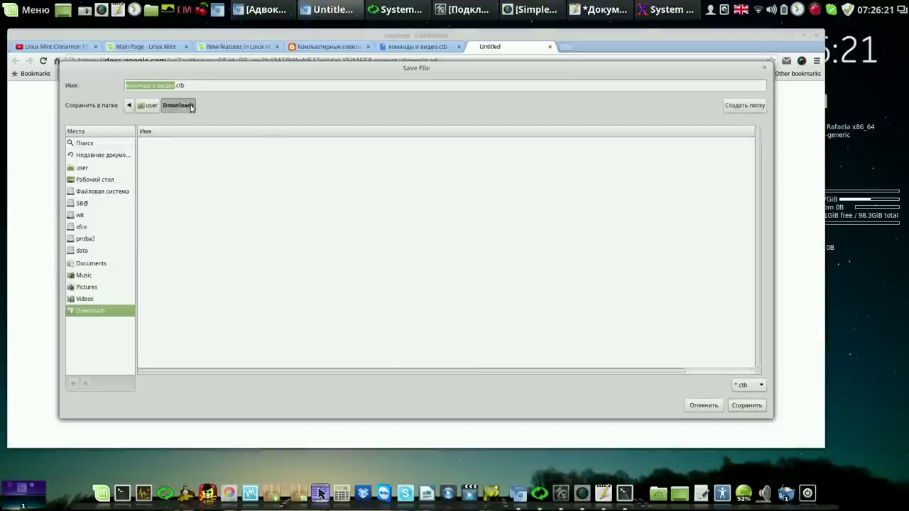
{"action": "left_click", "coordinate": [747, 406]}
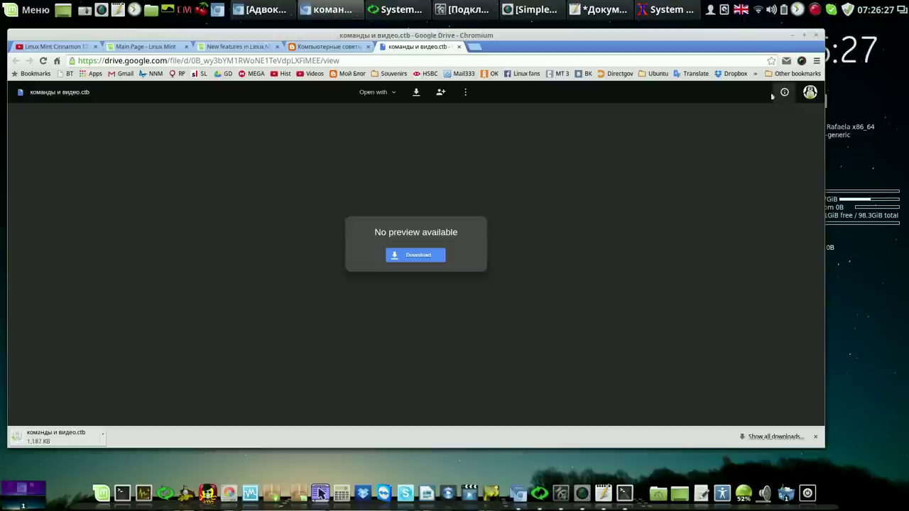
{"action": "left_click", "coordinate": [460, 47]}
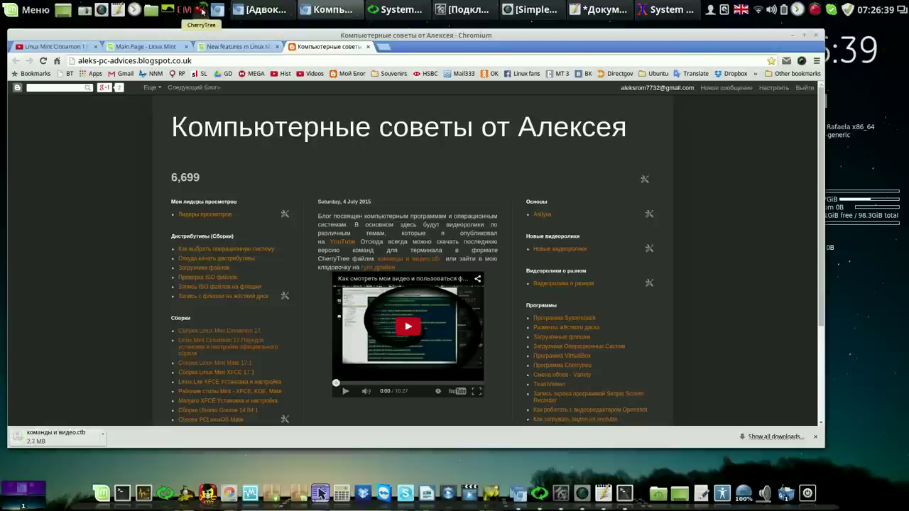
Step: Launch CherryTree, view the Linux Mint Cinnamon note under Мои видеоролики > Операционные системы > Linux Mint, and move the window nearer the screen's centre
{"action": "left_click", "coordinate": [201, 11]}
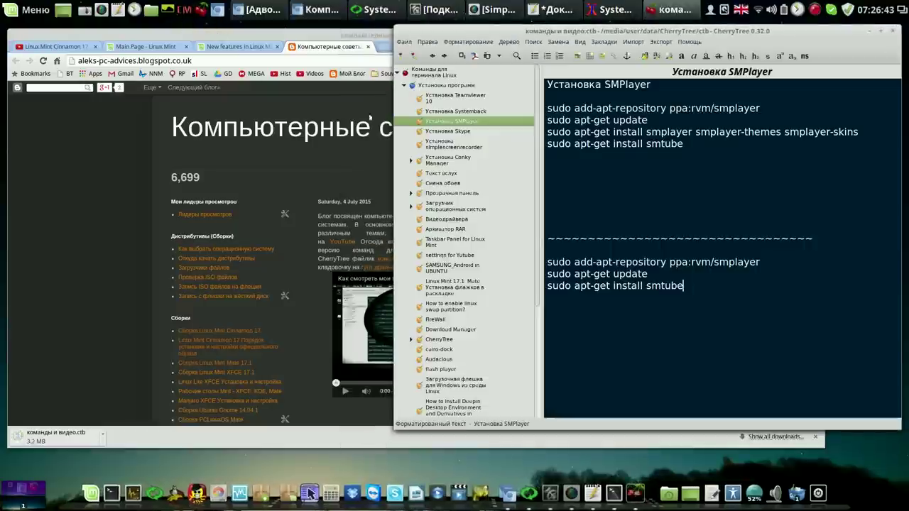
{"action": "left_click", "coordinate": [398, 72]}
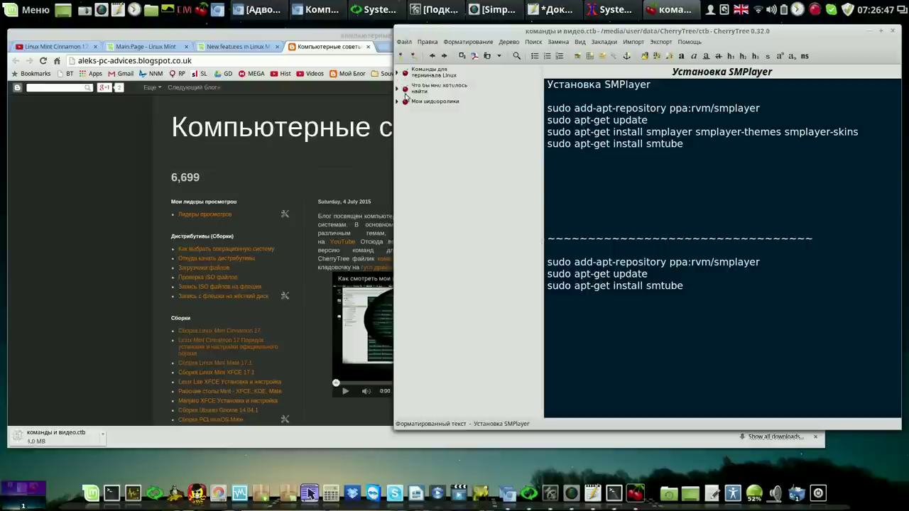
{"action": "left_click", "coordinate": [398, 101]}
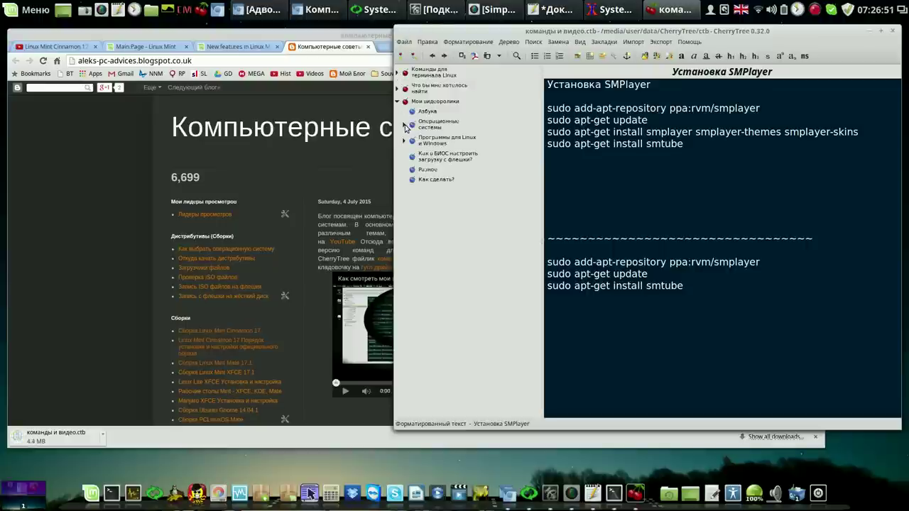
{"action": "left_click", "coordinate": [405, 125]}
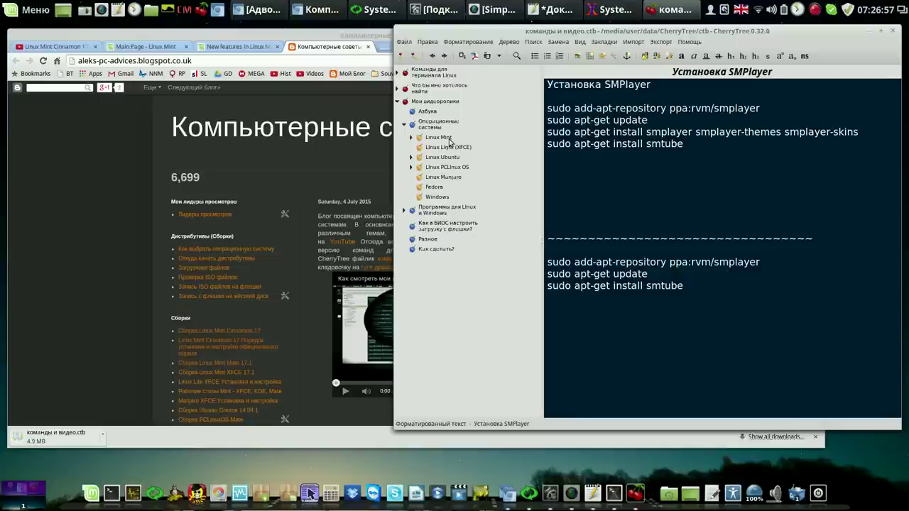
{"action": "left_click", "coordinate": [412, 138]}
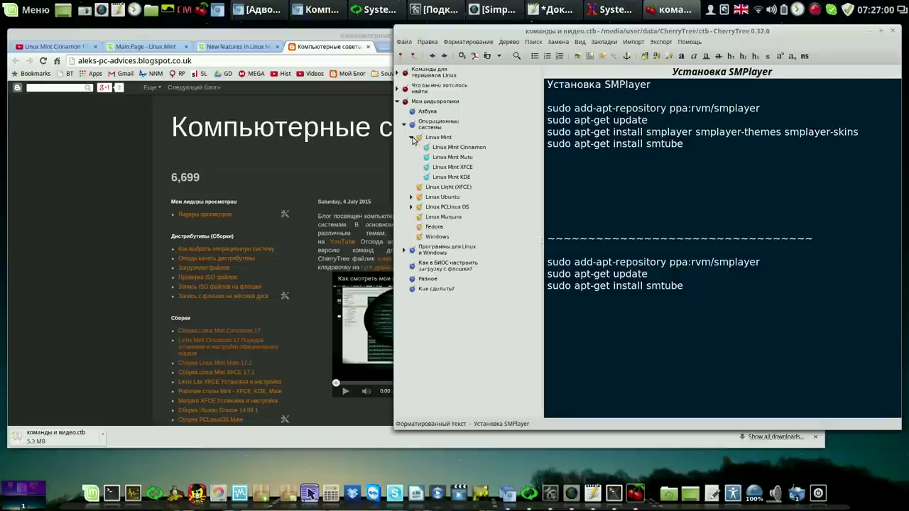
{"action": "left_click", "coordinate": [452, 148]}
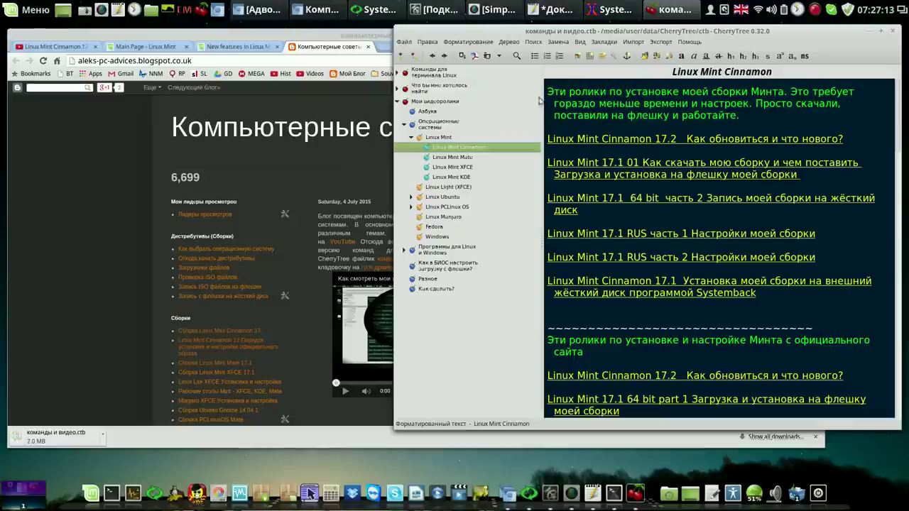
{"action": "left_click_drag", "start_coordinate": [772, 31], "coordinate": [586, 36]}
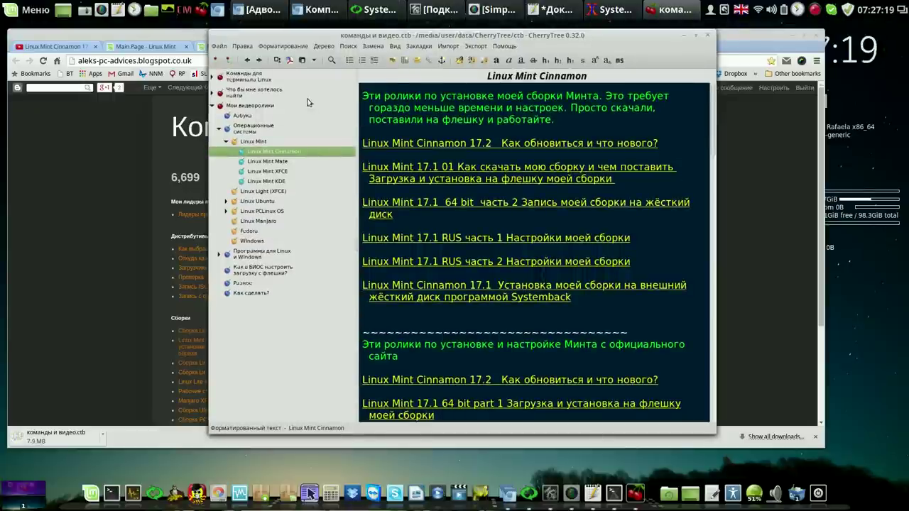
Step: View the Conky note under Программы для Linux и Windows and highlight its three installation commands
{"action": "left_click", "coordinate": [220, 130]}
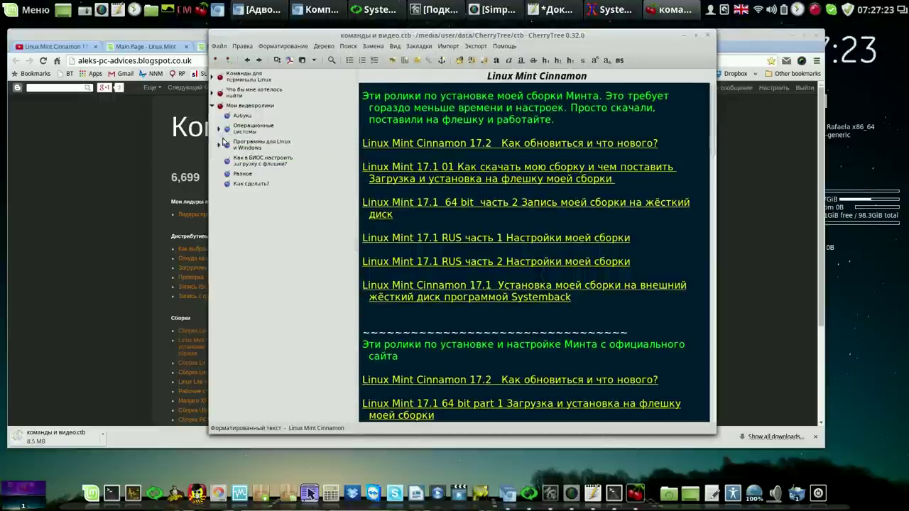
{"action": "left_click", "coordinate": [219, 145]}
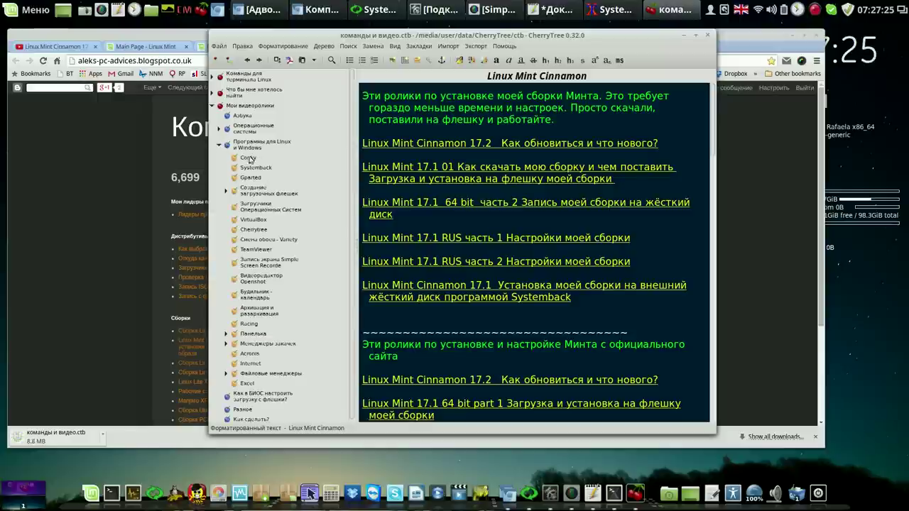
{"action": "left_click", "coordinate": [253, 159]}
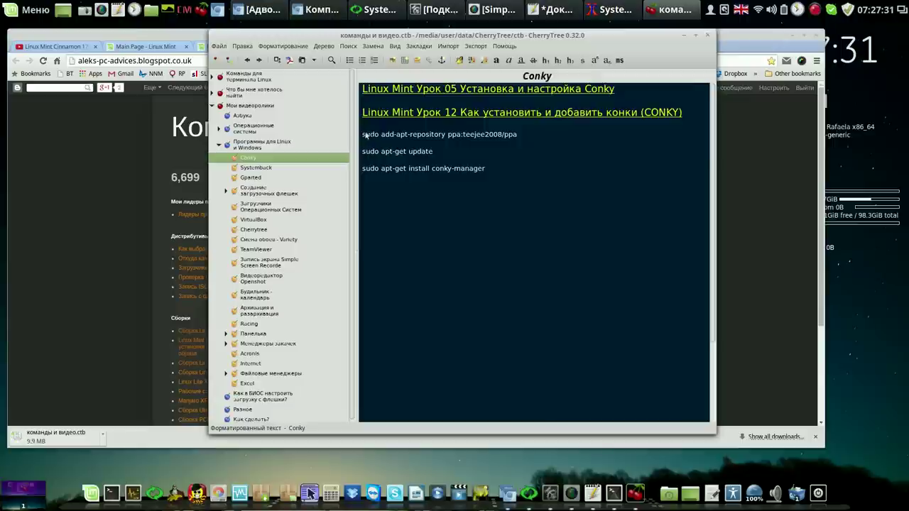
{"action": "left_click_drag", "start_coordinate": [363, 134], "coordinate": [382, 181]}
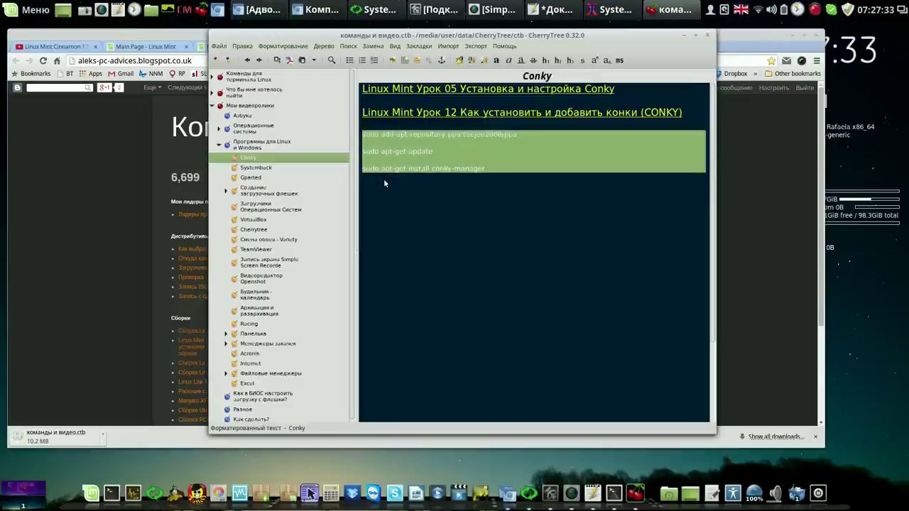
Step: In the terminal commands branch, view the list missing recommended packages note, highlight apt recommends wine and its package name, and minimize CherryTree
{"action": "left_click", "coordinate": [212, 106]}
{"action": "left_click", "coordinate": [212, 77]}
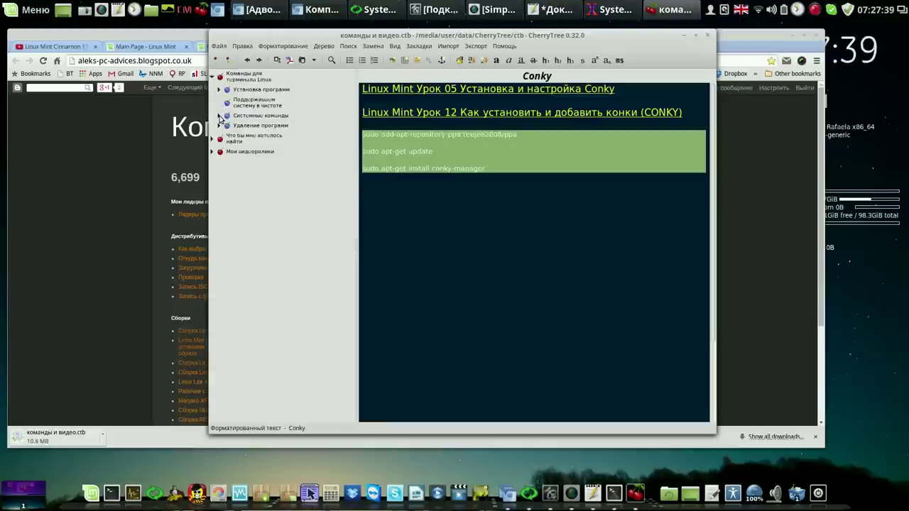
{"action": "left_click", "coordinate": [219, 90]}
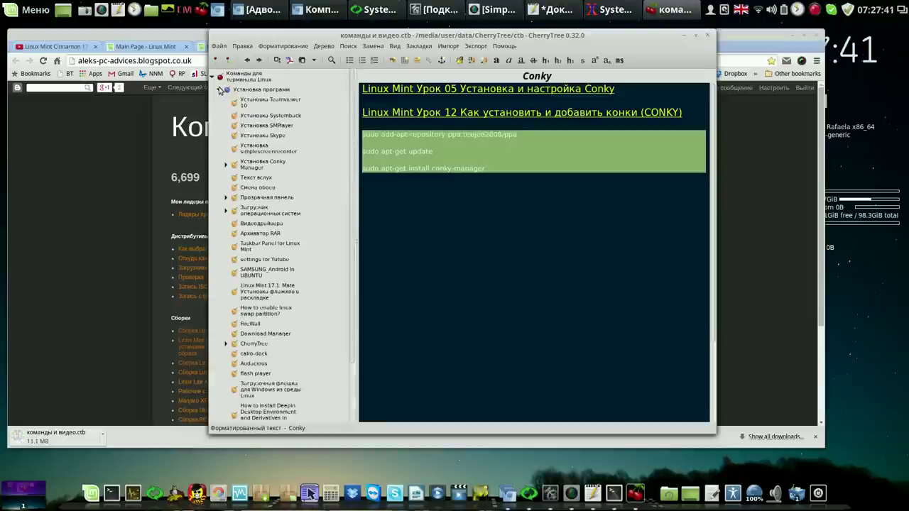
{"action": "left_click", "coordinate": [219, 90]}
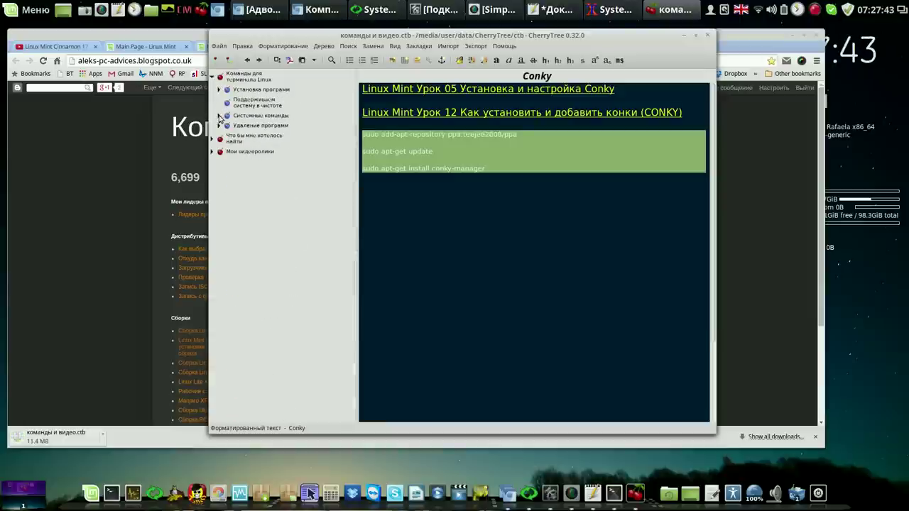
{"action": "left_click", "coordinate": [220, 116]}
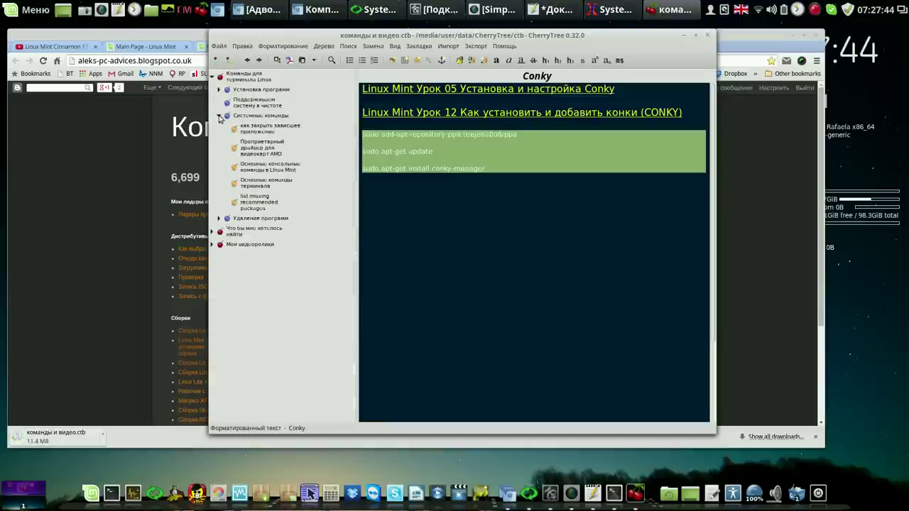
{"action": "left_click", "coordinate": [258, 203]}
{"action": "left_click_drag", "start_coordinate": [473, 176], "coordinate": [356, 179]}
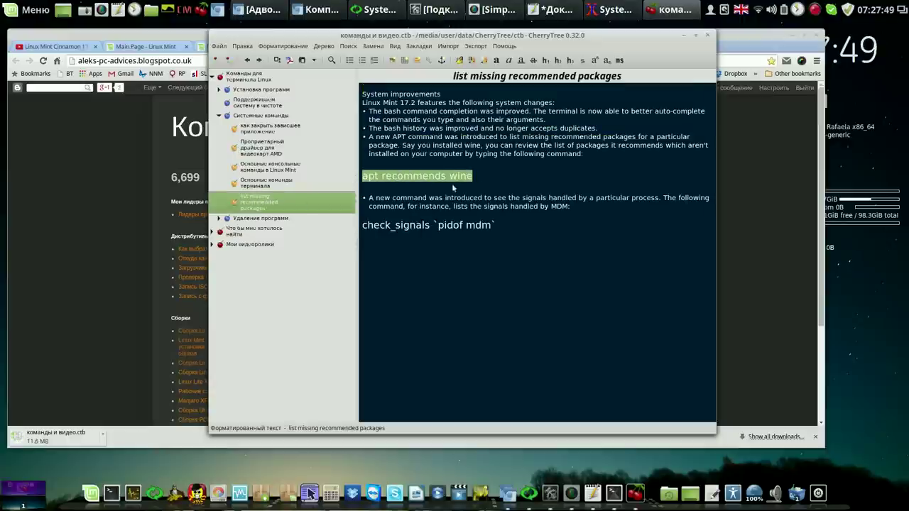
{"action": "left_click_drag", "start_coordinate": [473, 178], "coordinate": [452, 178]}
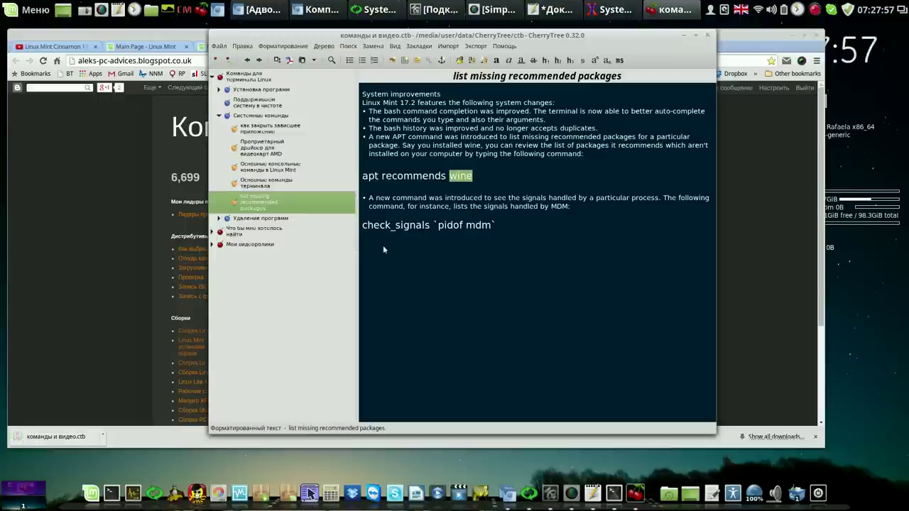
{"action": "left_click", "coordinate": [389, 242]}
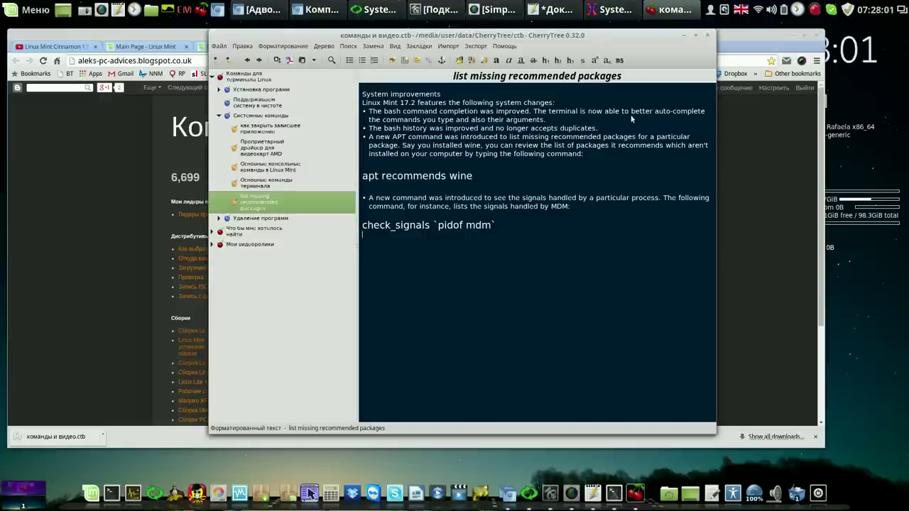
{"action": "left_click", "coordinate": [684, 35]}
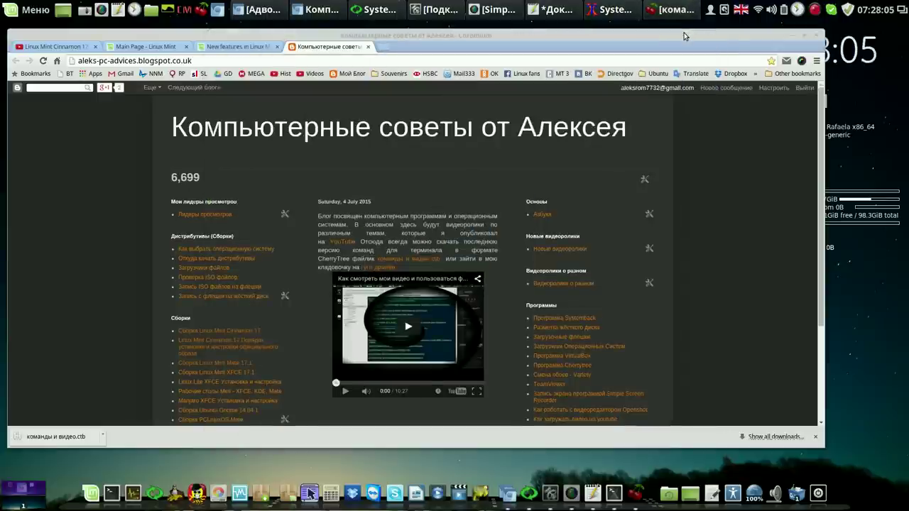
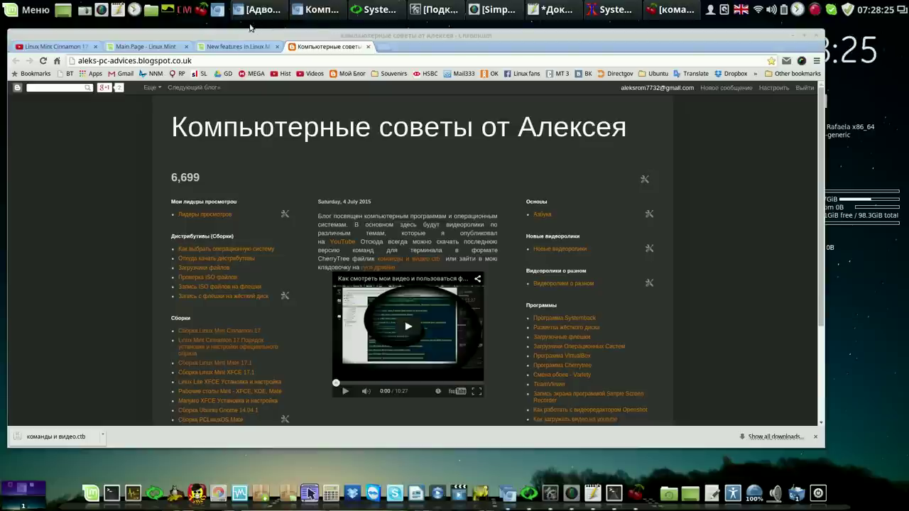
Step: Restore the CherryTree window, collapse the terminal commands branch, and examine Операционные системы and Программы для Linux и Windows under Мои видеоролики before collapsing it
{"action": "left_click", "coordinate": [663, 12]}
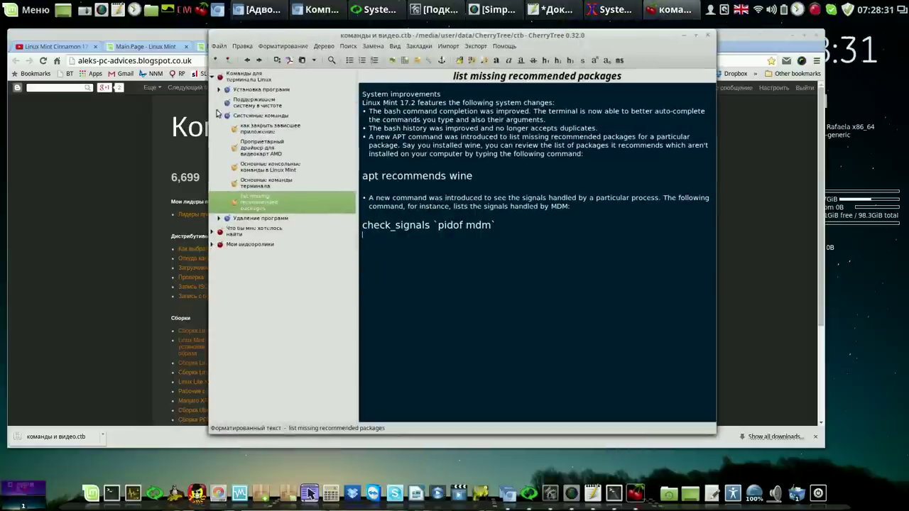
{"action": "left_click", "coordinate": [212, 78]}
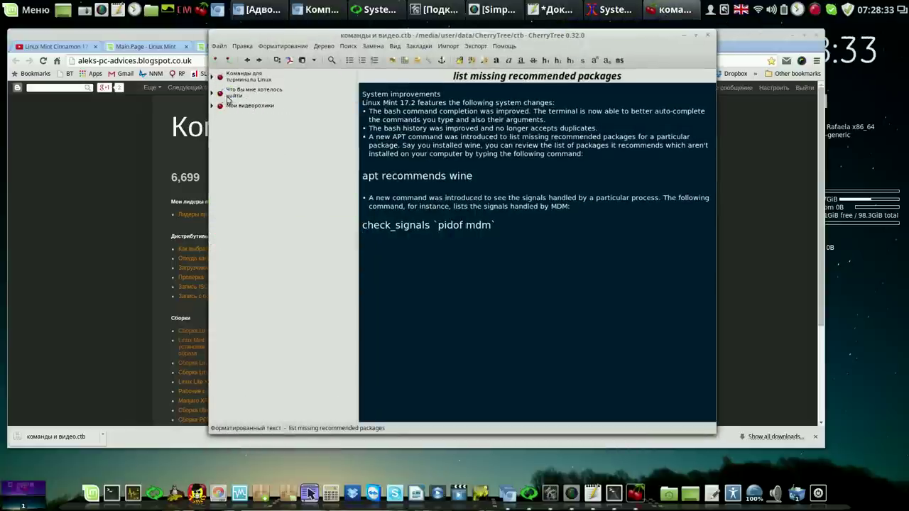
{"action": "left_click", "coordinate": [211, 105]}
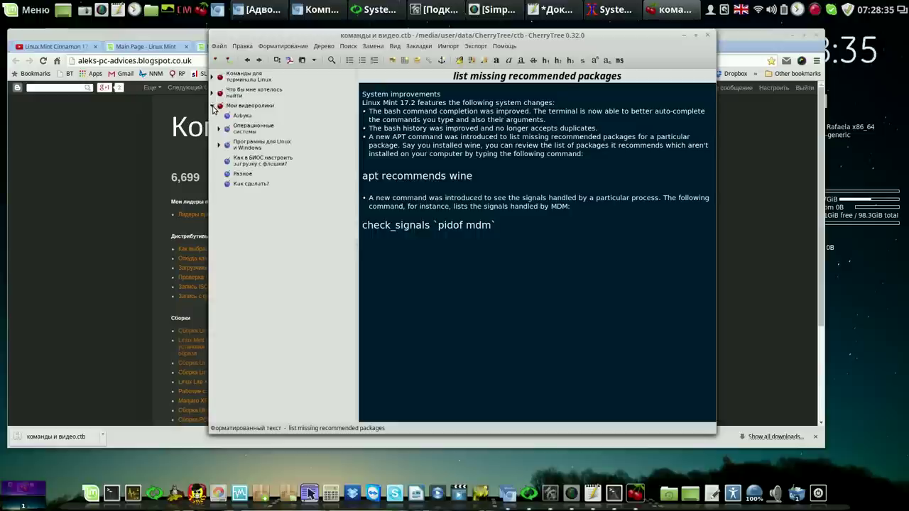
{"action": "left_click", "coordinate": [220, 130]}
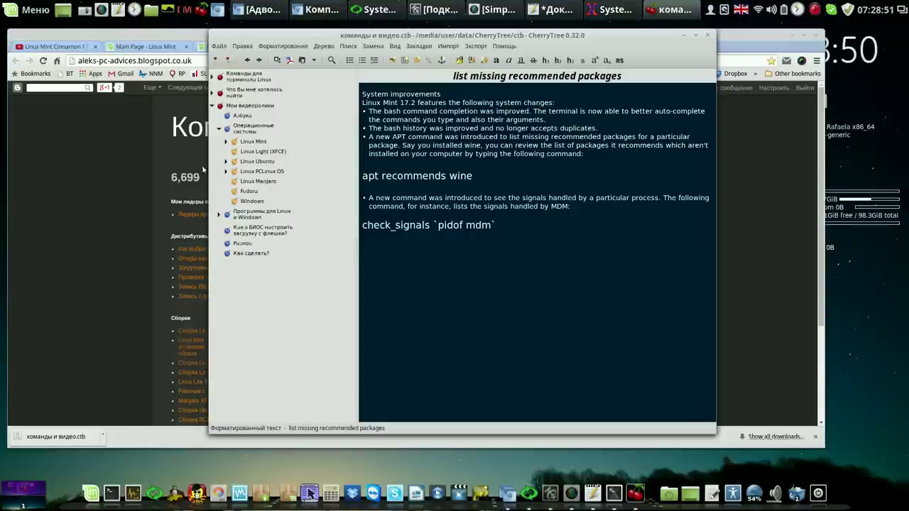
{"action": "left_click", "coordinate": [212, 107]}
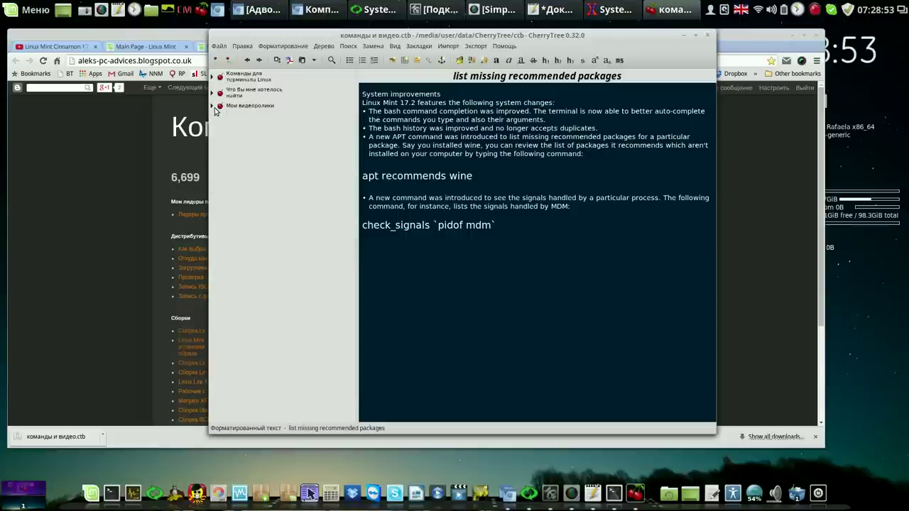
{"action": "left_click", "coordinate": [213, 107]}
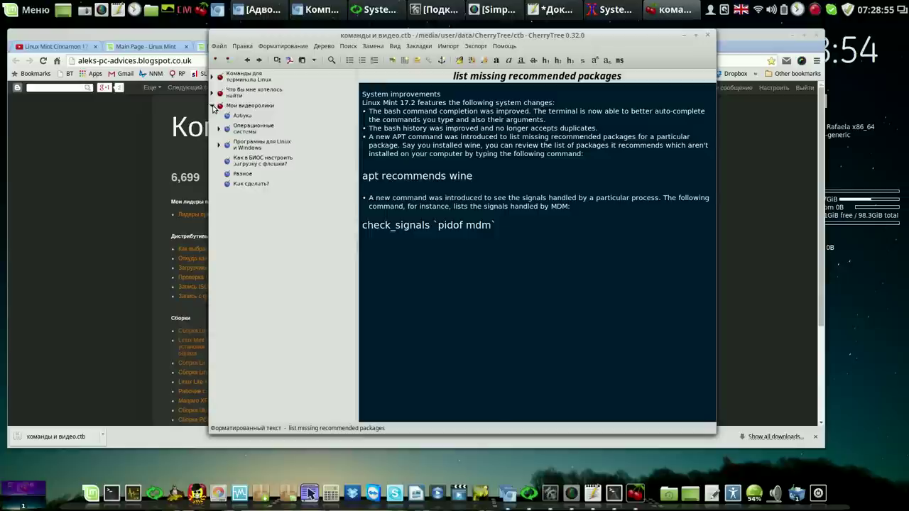
{"action": "left_click", "coordinate": [220, 145]}
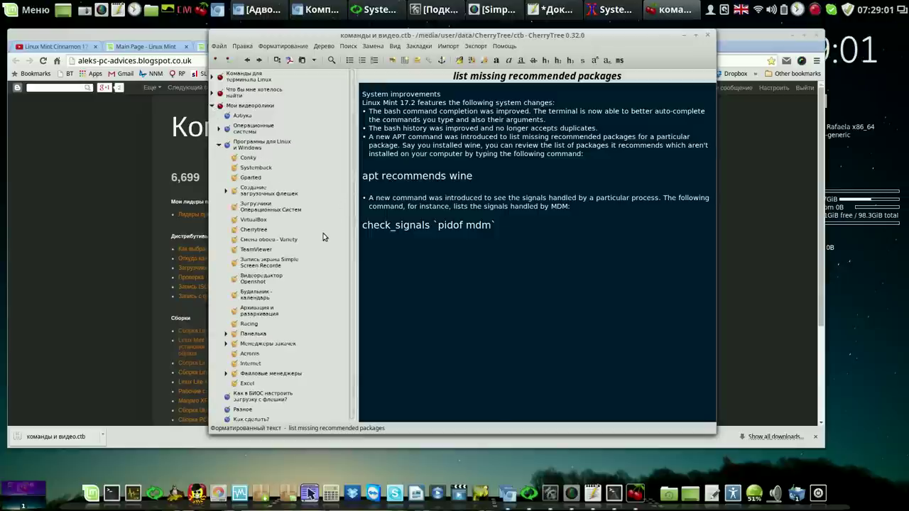
{"action": "left_click", "coordinate": [211, 105]}
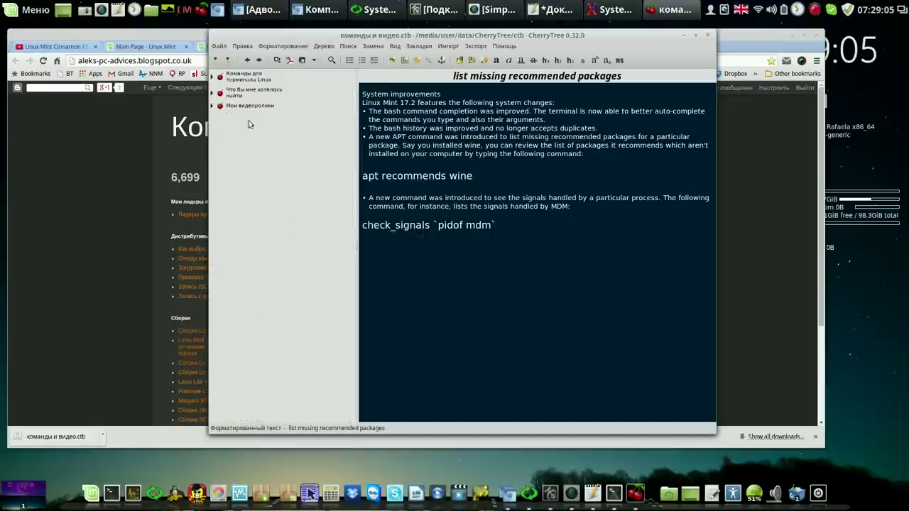
Step: Open the CherryTree website from the program's About information, close that dialog, and view the page's section with the latest version's download links
{"action": "left_click_drag", "start_coordinate": [650, 41], "coordinate": [618, 40]}
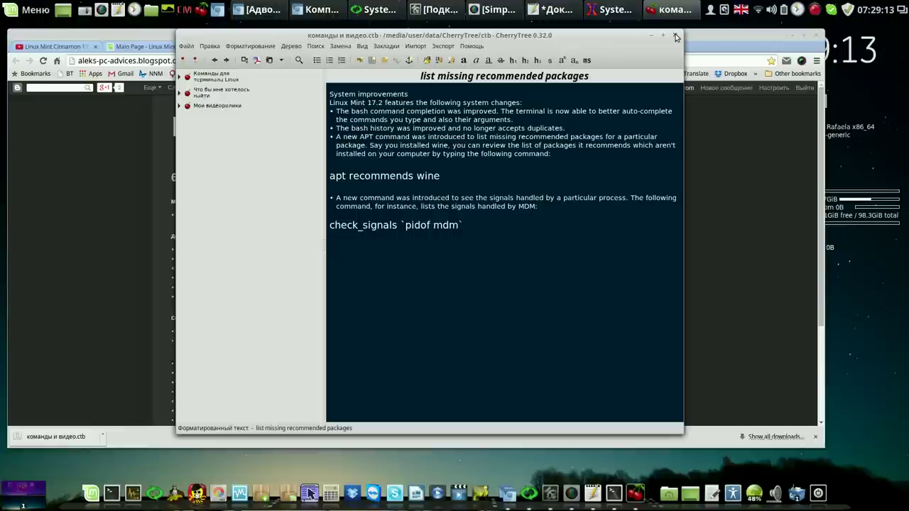
{"action": "left_click", "coordinate": [480, 47]}
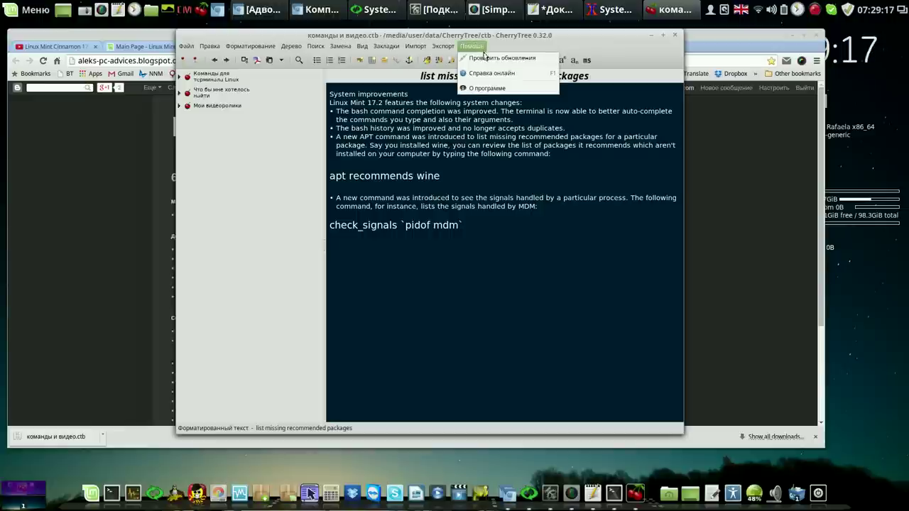
{"action": "left_click", "coordinate": [495, 85]}
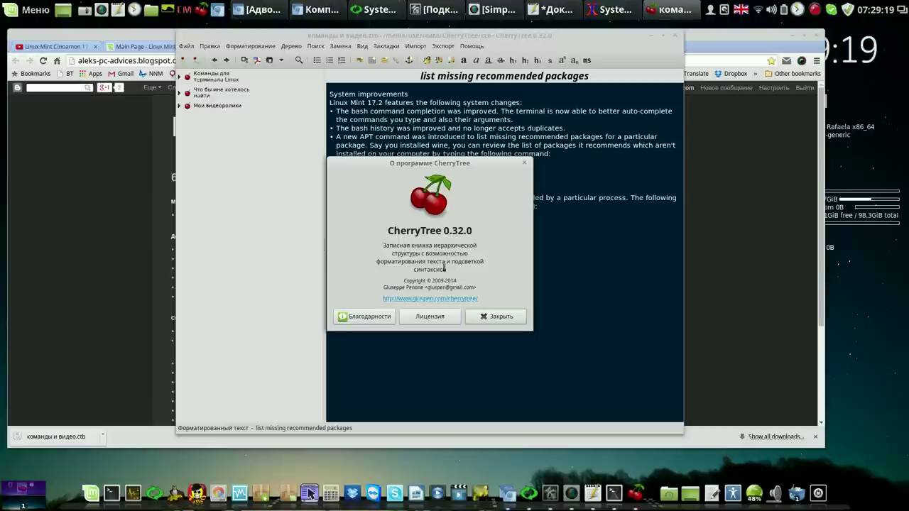
{"action": "left_click", "coordinate": [449, 301]}
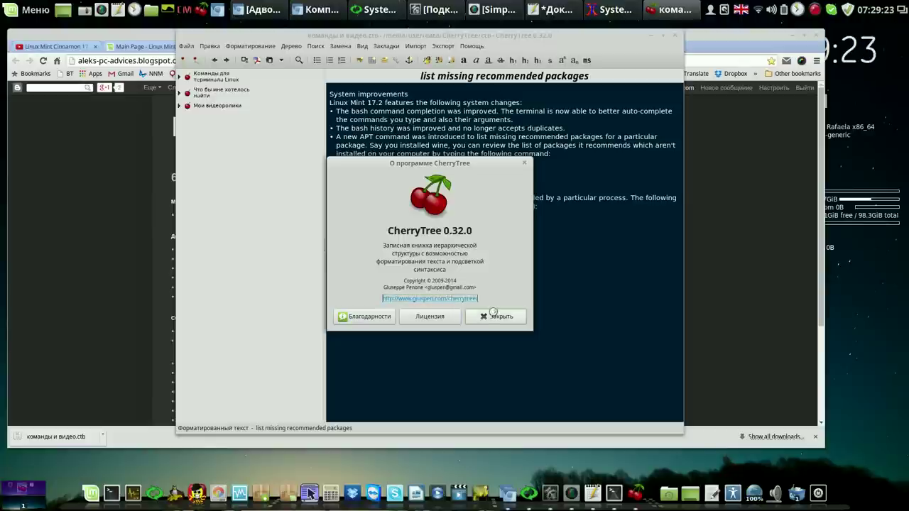
{"action": "left_click", "coordinate": [495, 316]}
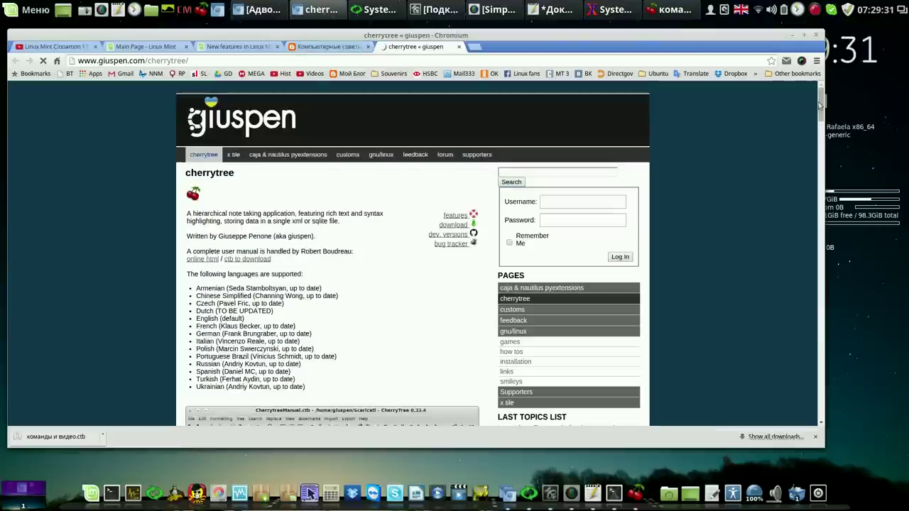
{"action": "left_click_drag", "start_coordinate": [821, 106], "coordinate": [817, 349]}
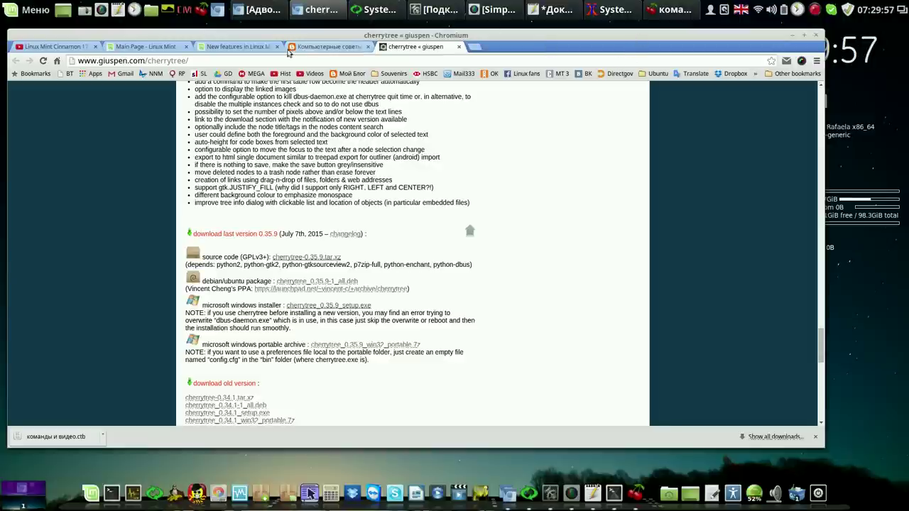
Step: Minimize Chromium and CherryTree, move the Systemback progress and System upgrade windows apart, and pause the screen recording
{"action": "left_click", "coordinate": [793, 35]}
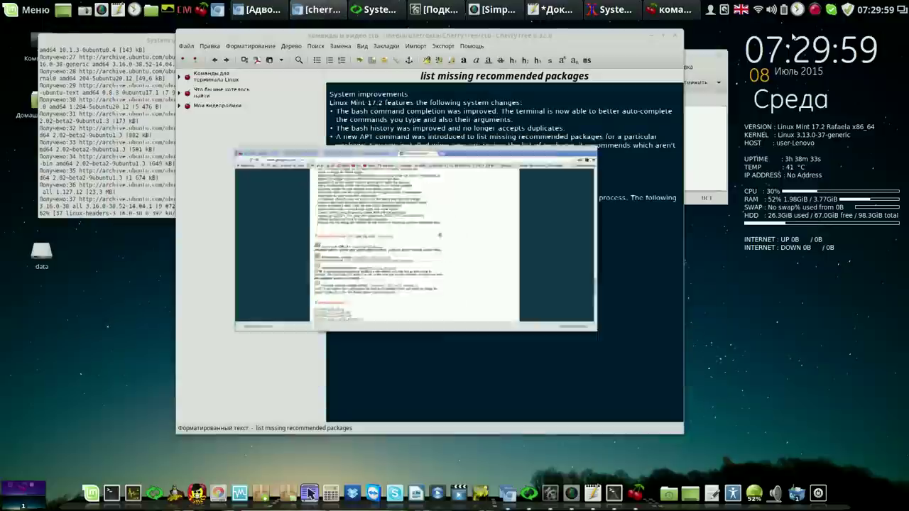
{"action": "left_click", "coordinate": [651, 36]}
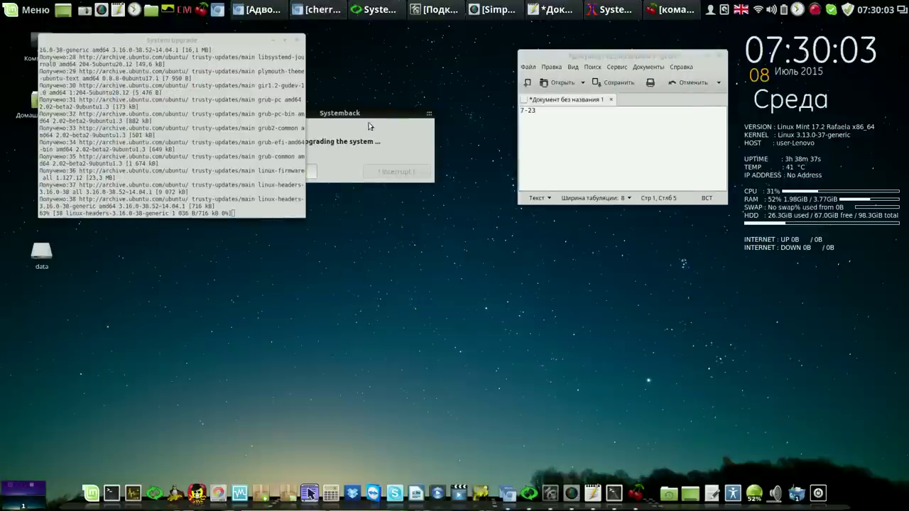
{"action": "left_click_drag", "start_coordinate": [369, 111], "coordinate": [814, 269]}
{"action": "left_click_drag", "start_coordinate": [217, 44], "coordinate": [393, 52]}
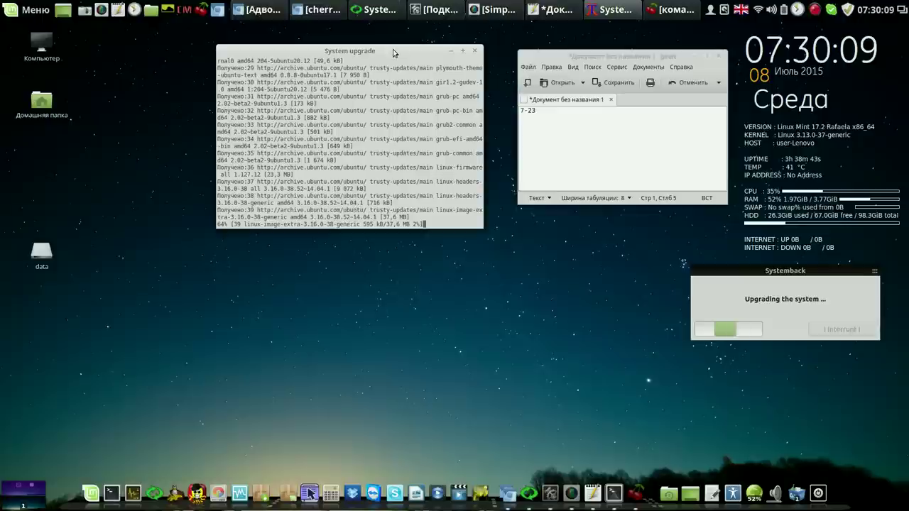
{"action": "left_click", "coordinate": [815, 10]}
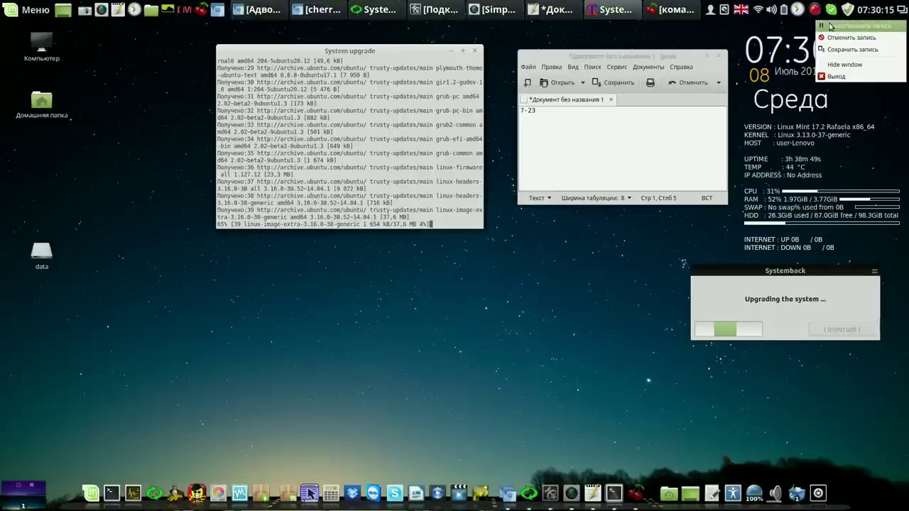
{"action": "left_click", "coordinate": [829, 27]}
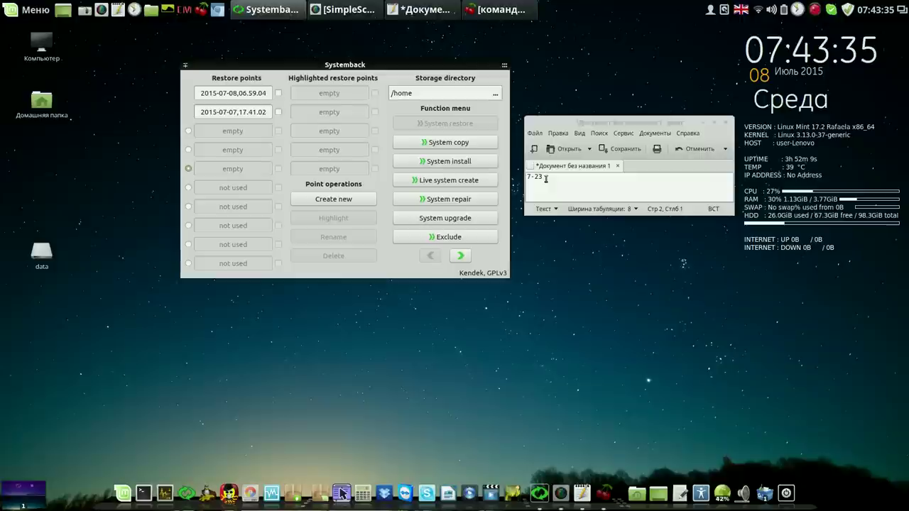
Step: Highlight the 7-23 time in the untitled gedit document, close the document without saving, and close Systemback
{"action": "left_click", "coordinate": [546, 179]}
{"action": "key", "text": "Return"}
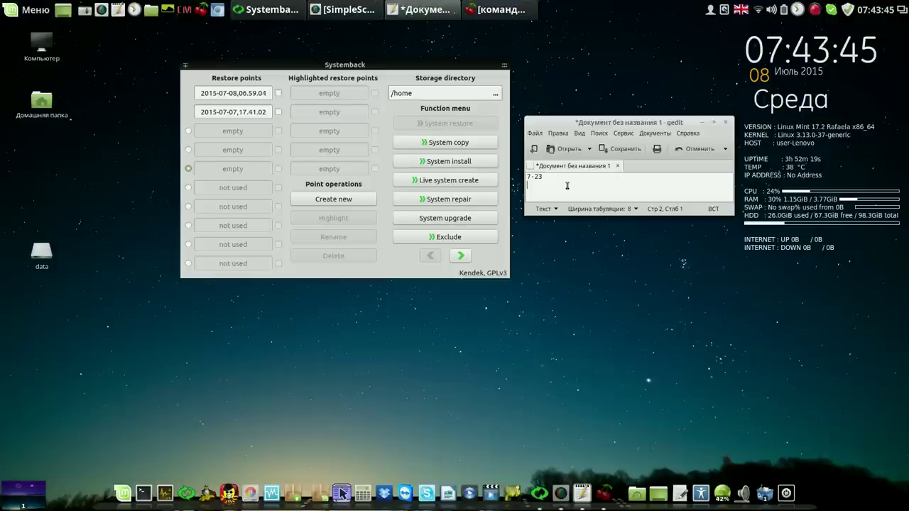
{"action": "left_click_drag", "start_coordinate": [546, 177], "coordinate": [524, 179]}
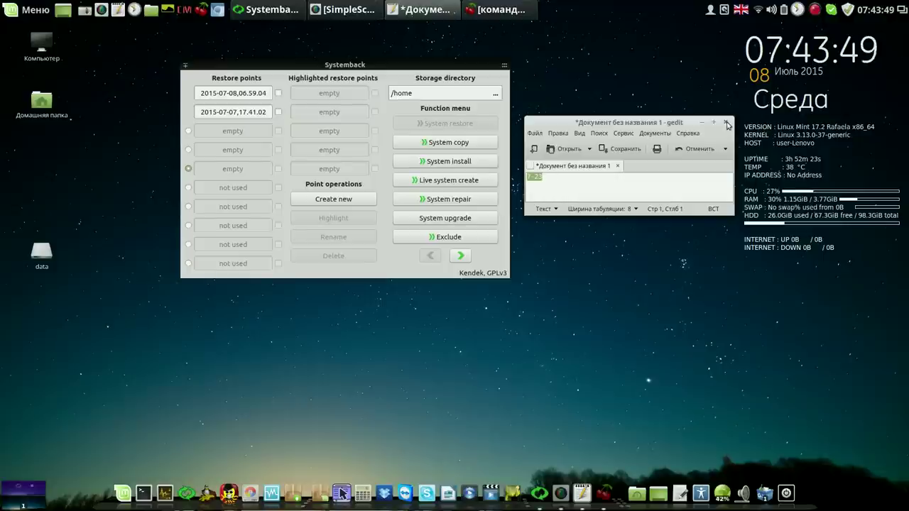
{"action": "left_click", "coordinate": [725, 124]}
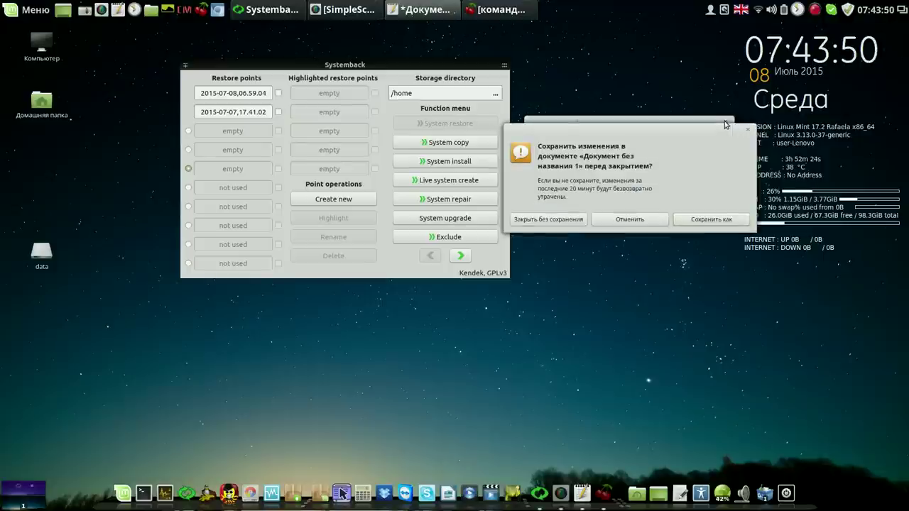
{"action": "left_click", "coordinate": [579, 219]}
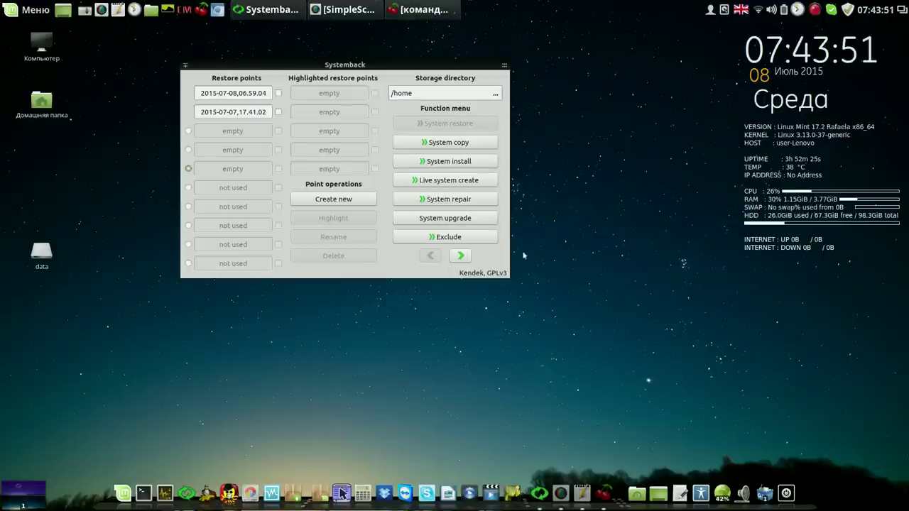
{"action": "left_click", "coordinate": [506, 70]}
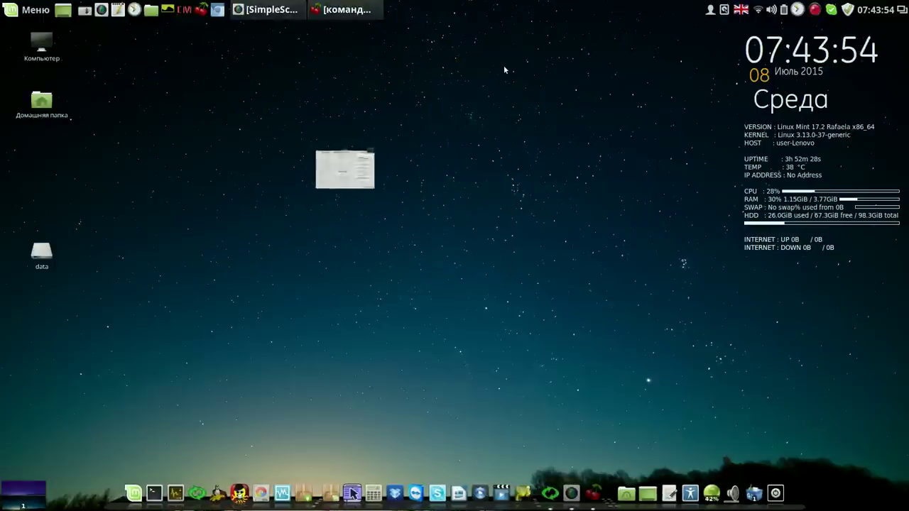
Step: Pause the screen recording and, once the system has restarted, mark the totaljobs mail notification as read
{"action": "left_click", "coordinate": [814, 10]}
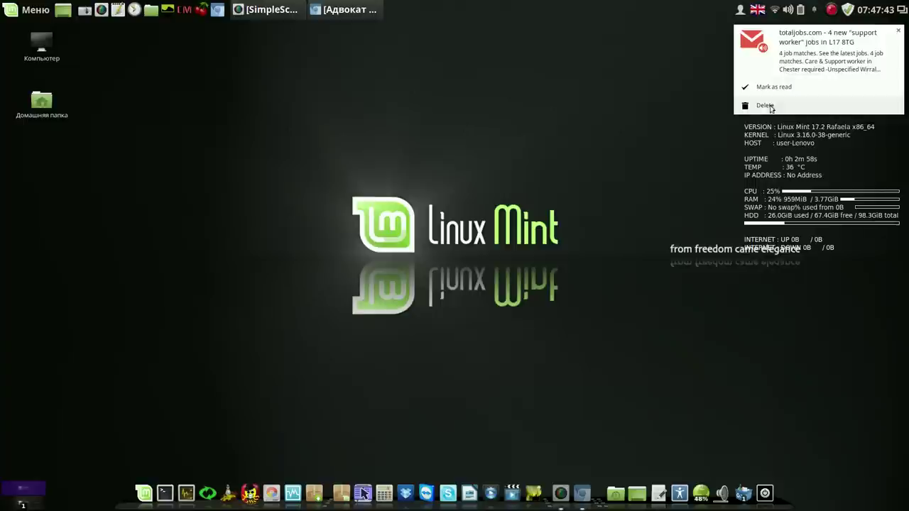
{"action": "left_click", "coordinate": [781, 88]}
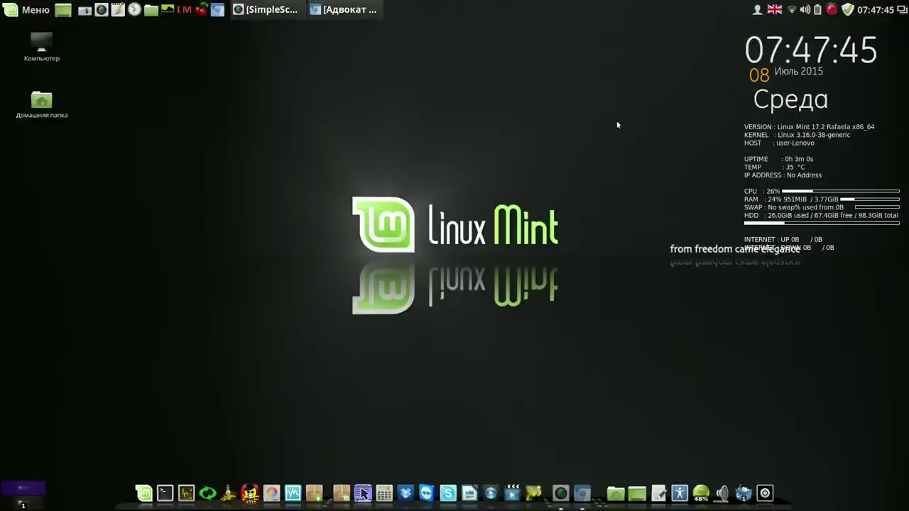